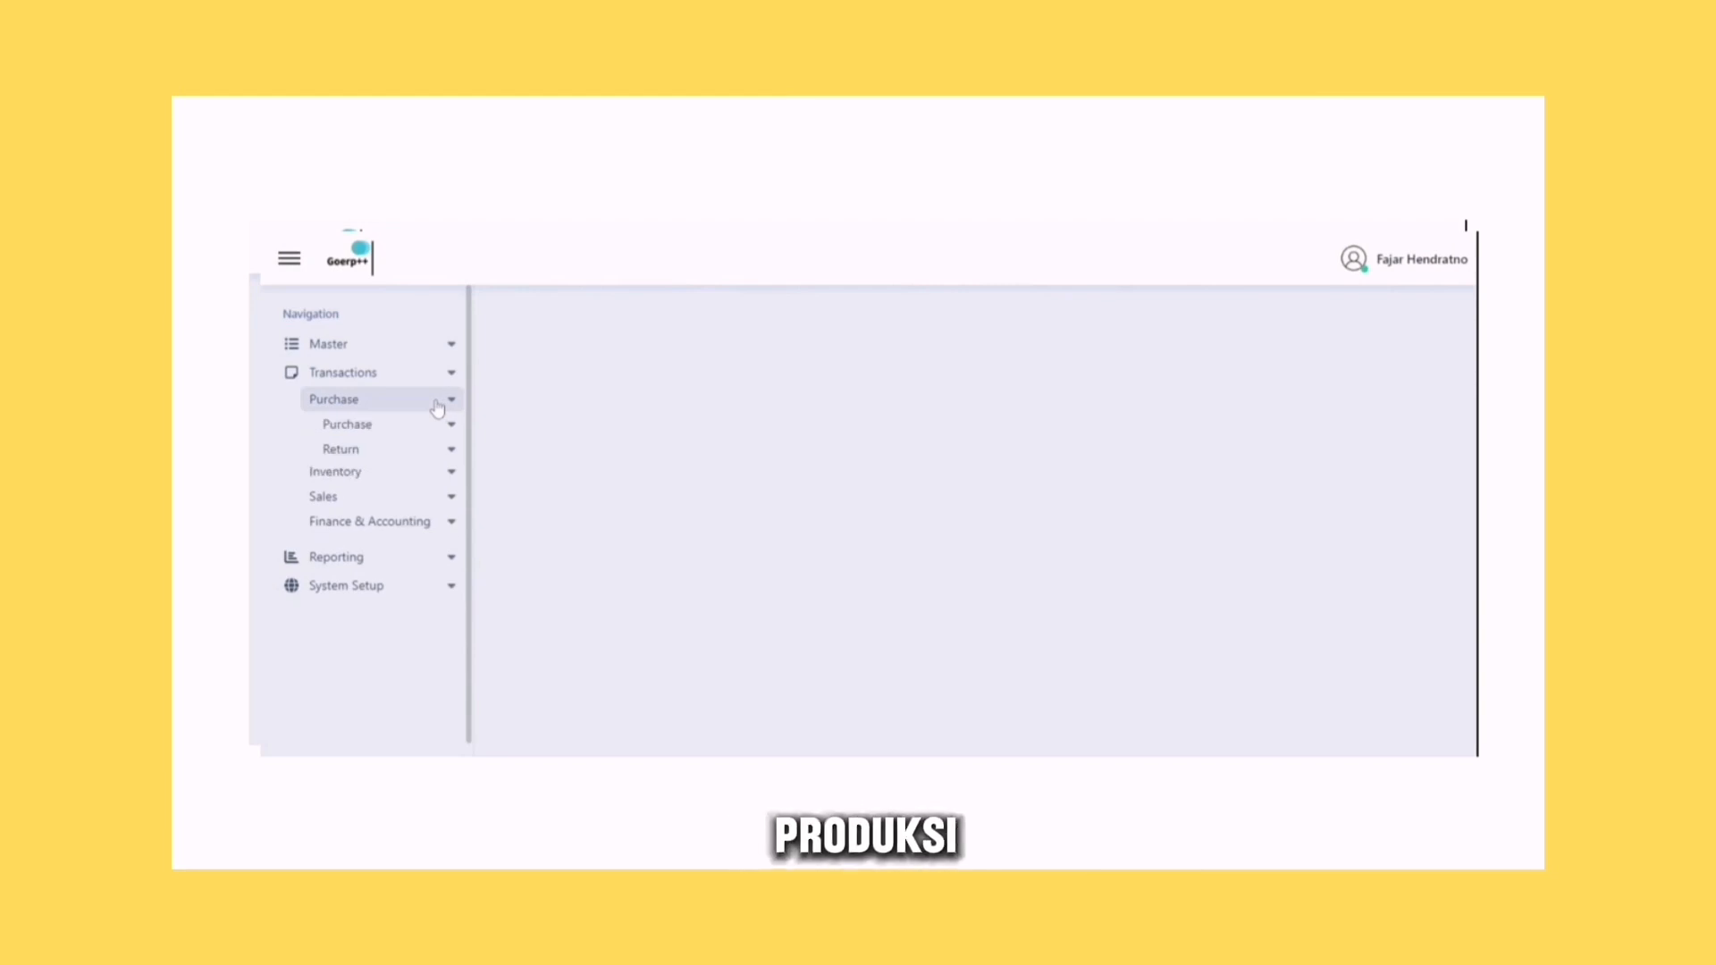
Open the Purchase Order form under the purchase transactions and start a new document
{"action": "left_click", "coordinate": [426, 425]}
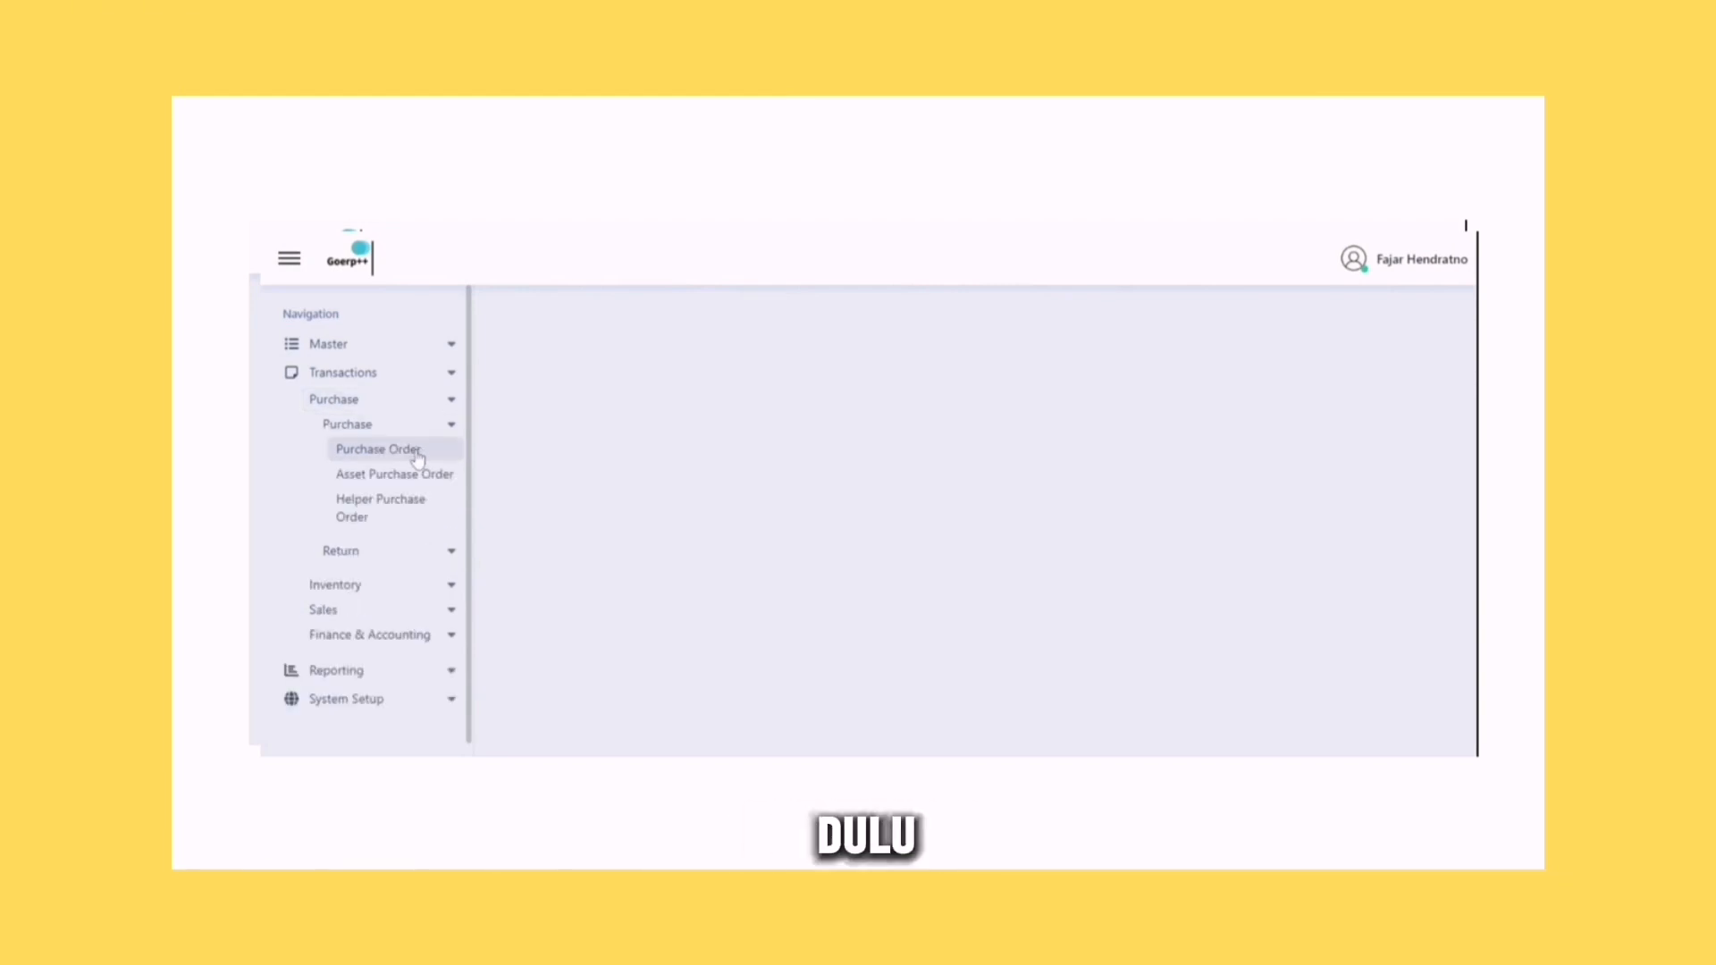
{"action": "left_click", "coordinate": [419, 451]}
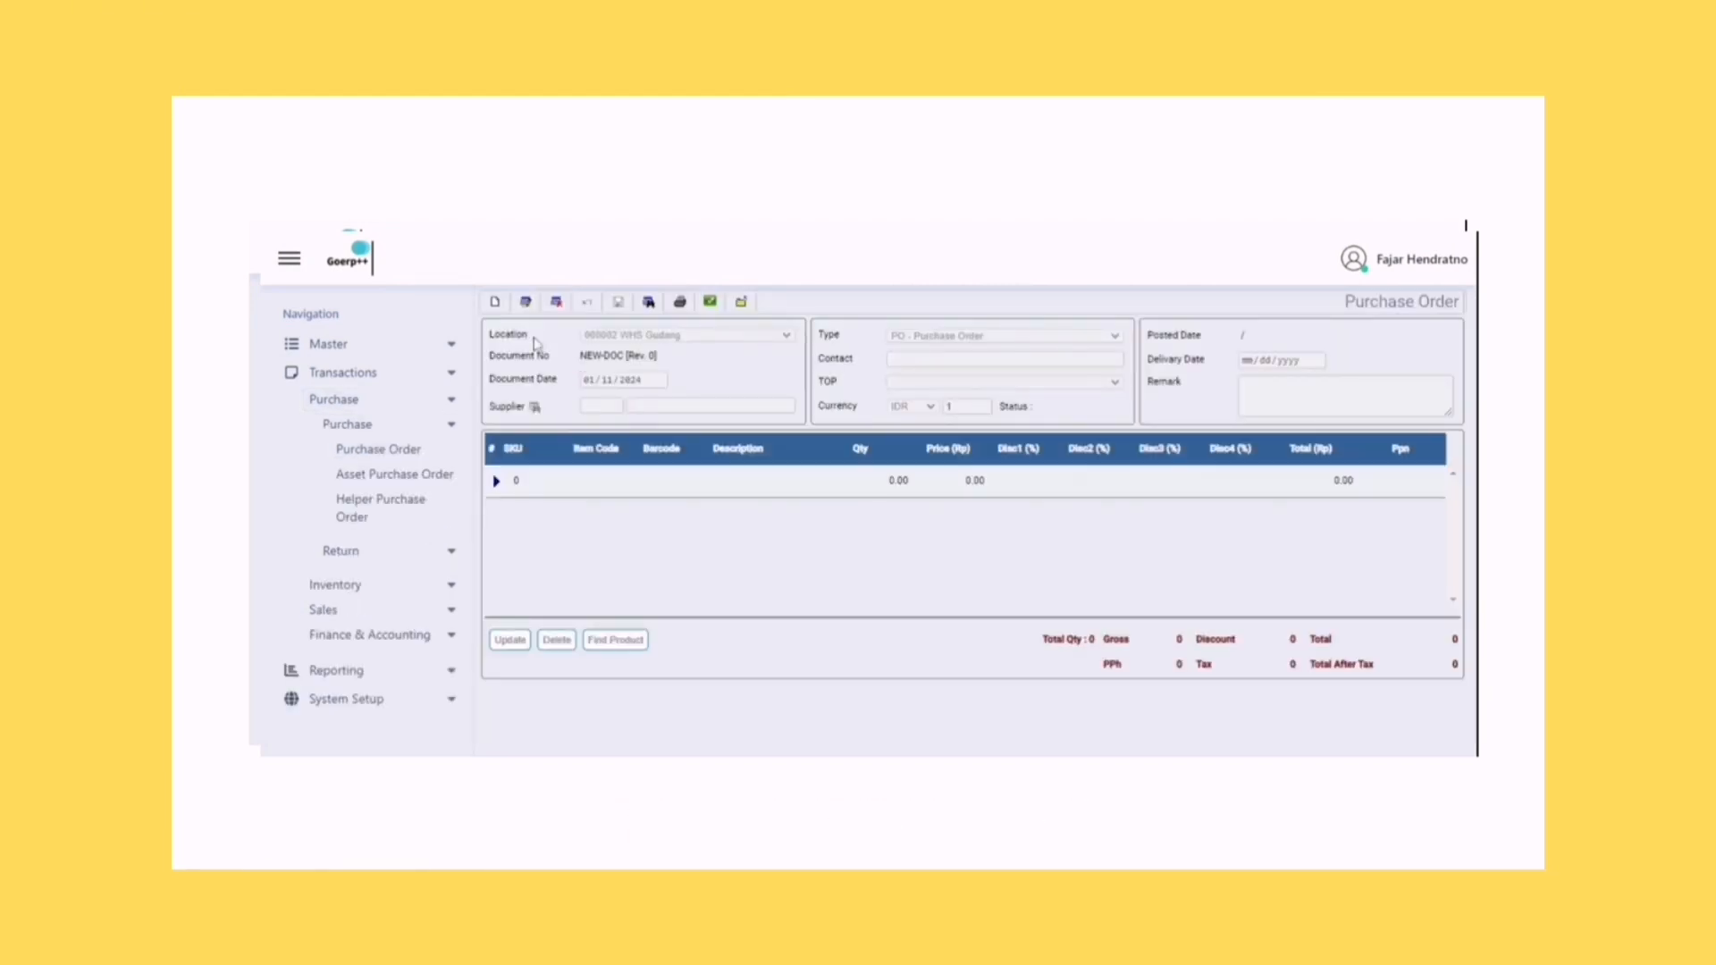
{"action": "left_click", "coordinate": [496, 305]}
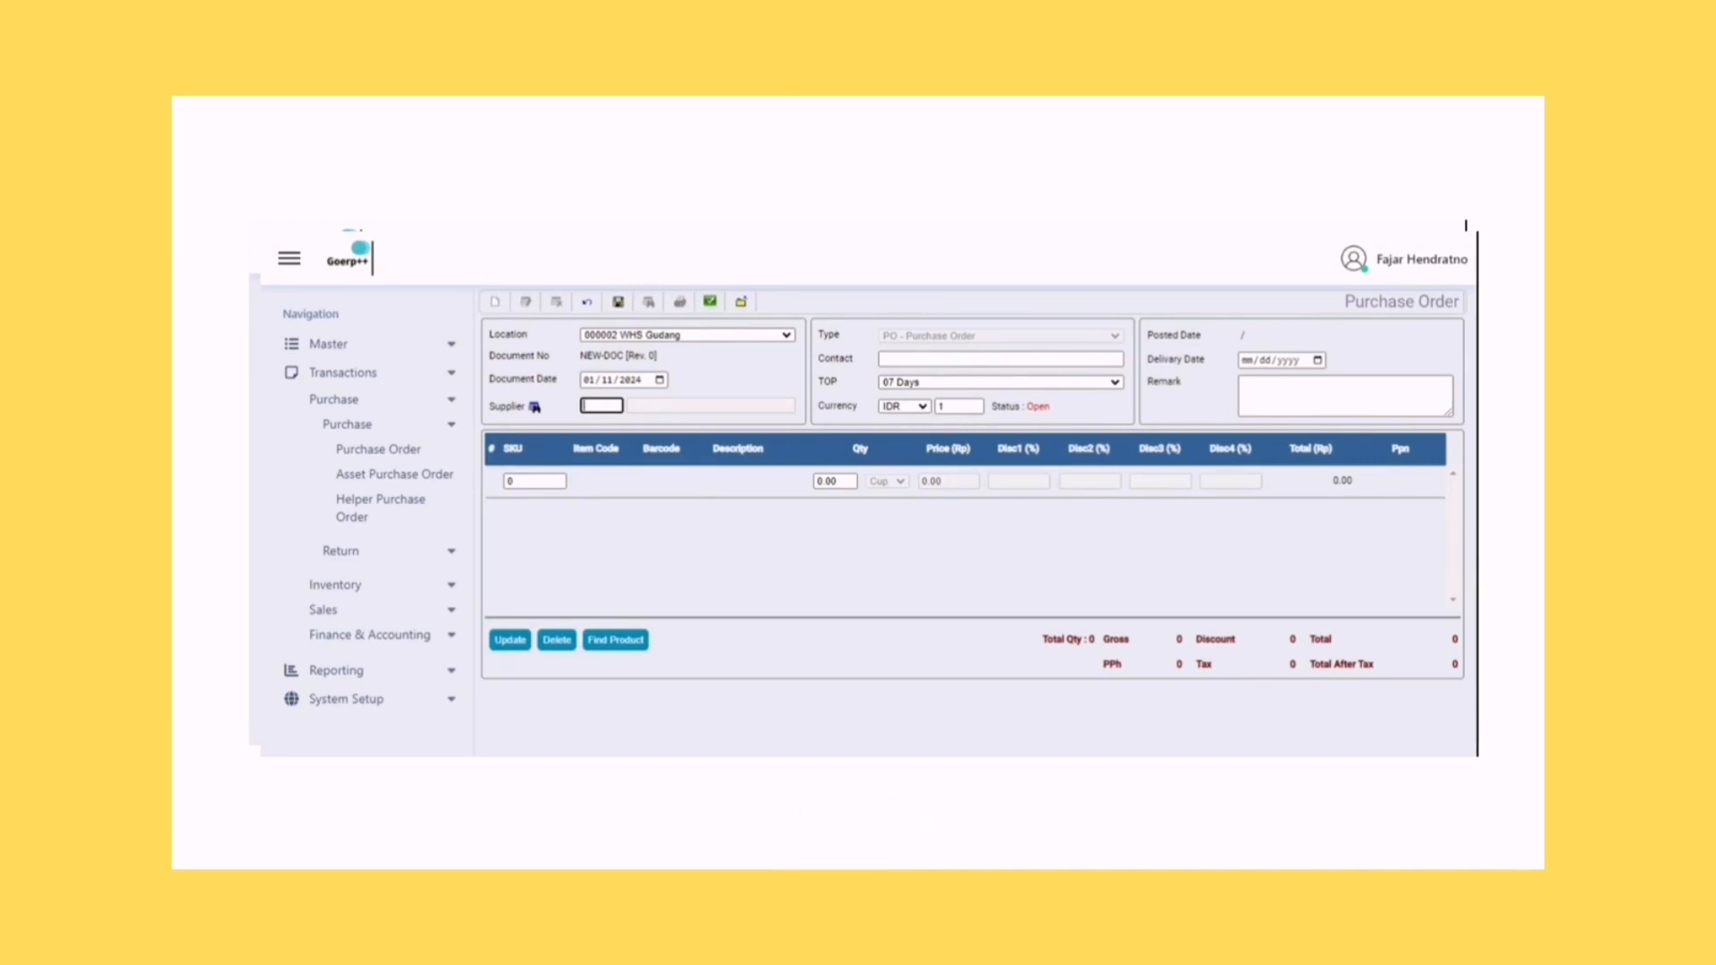
Look up the supplier by its code and select BUYUNG POETRA SEMBADA TBK.PT for the purchase order
{"action": "left_click", "coordinate": [535, 408]}
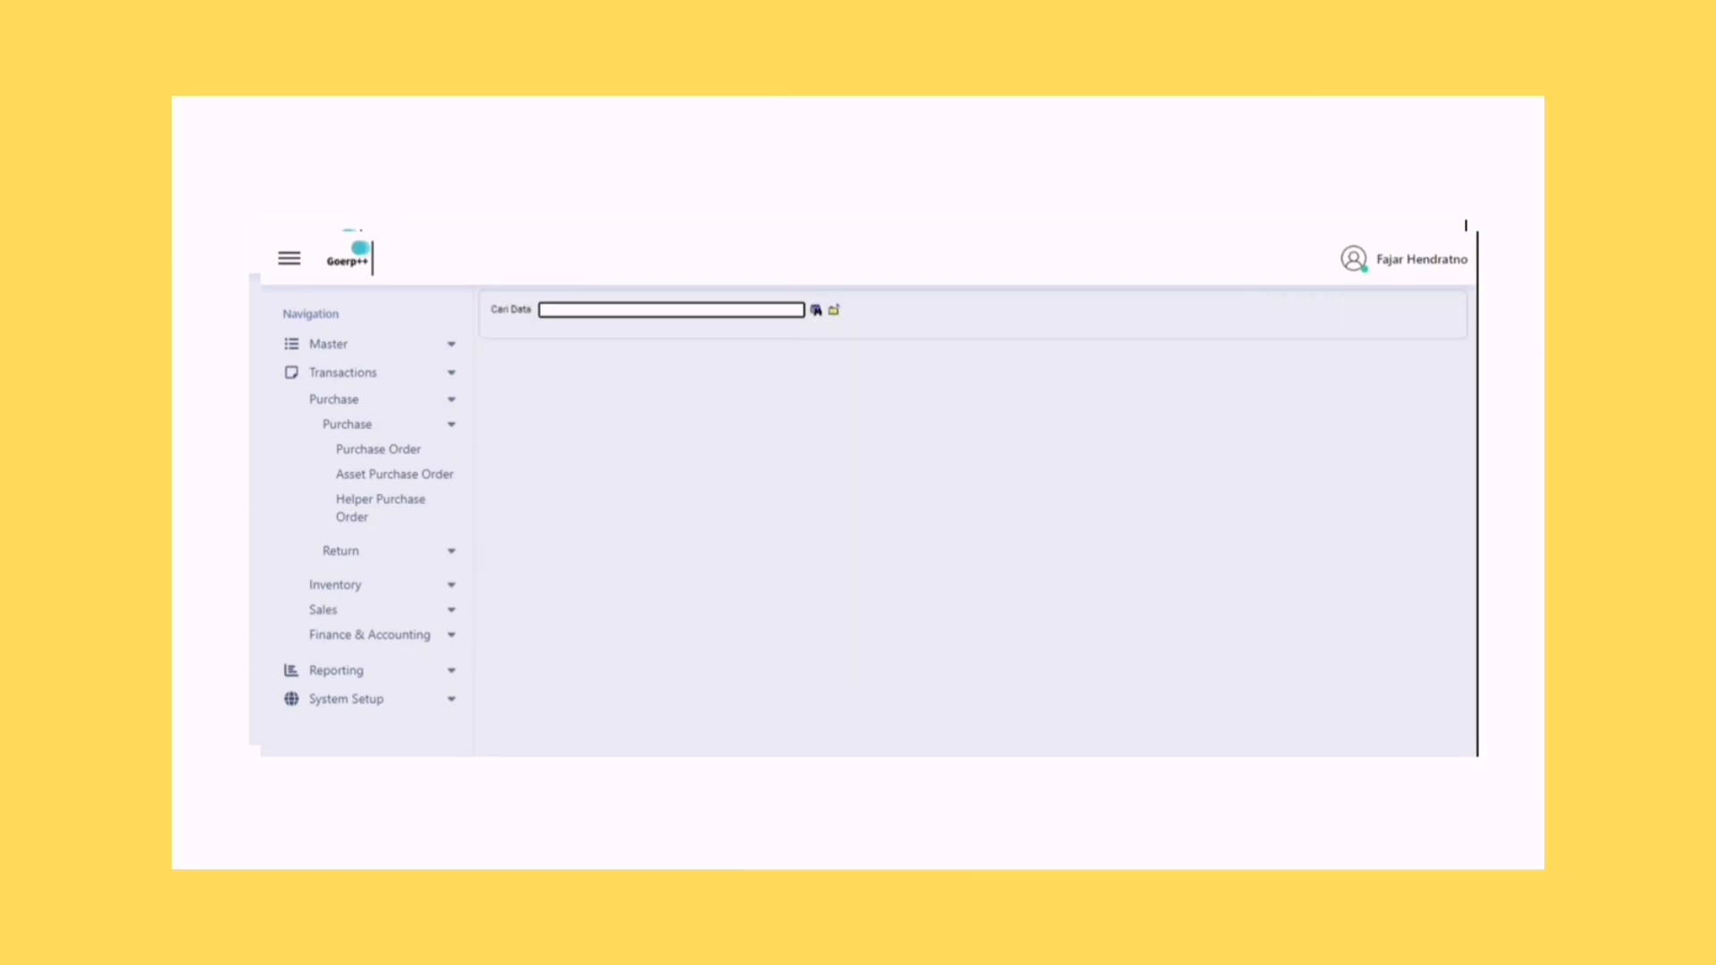
{"action": "type", "text": "10480"}
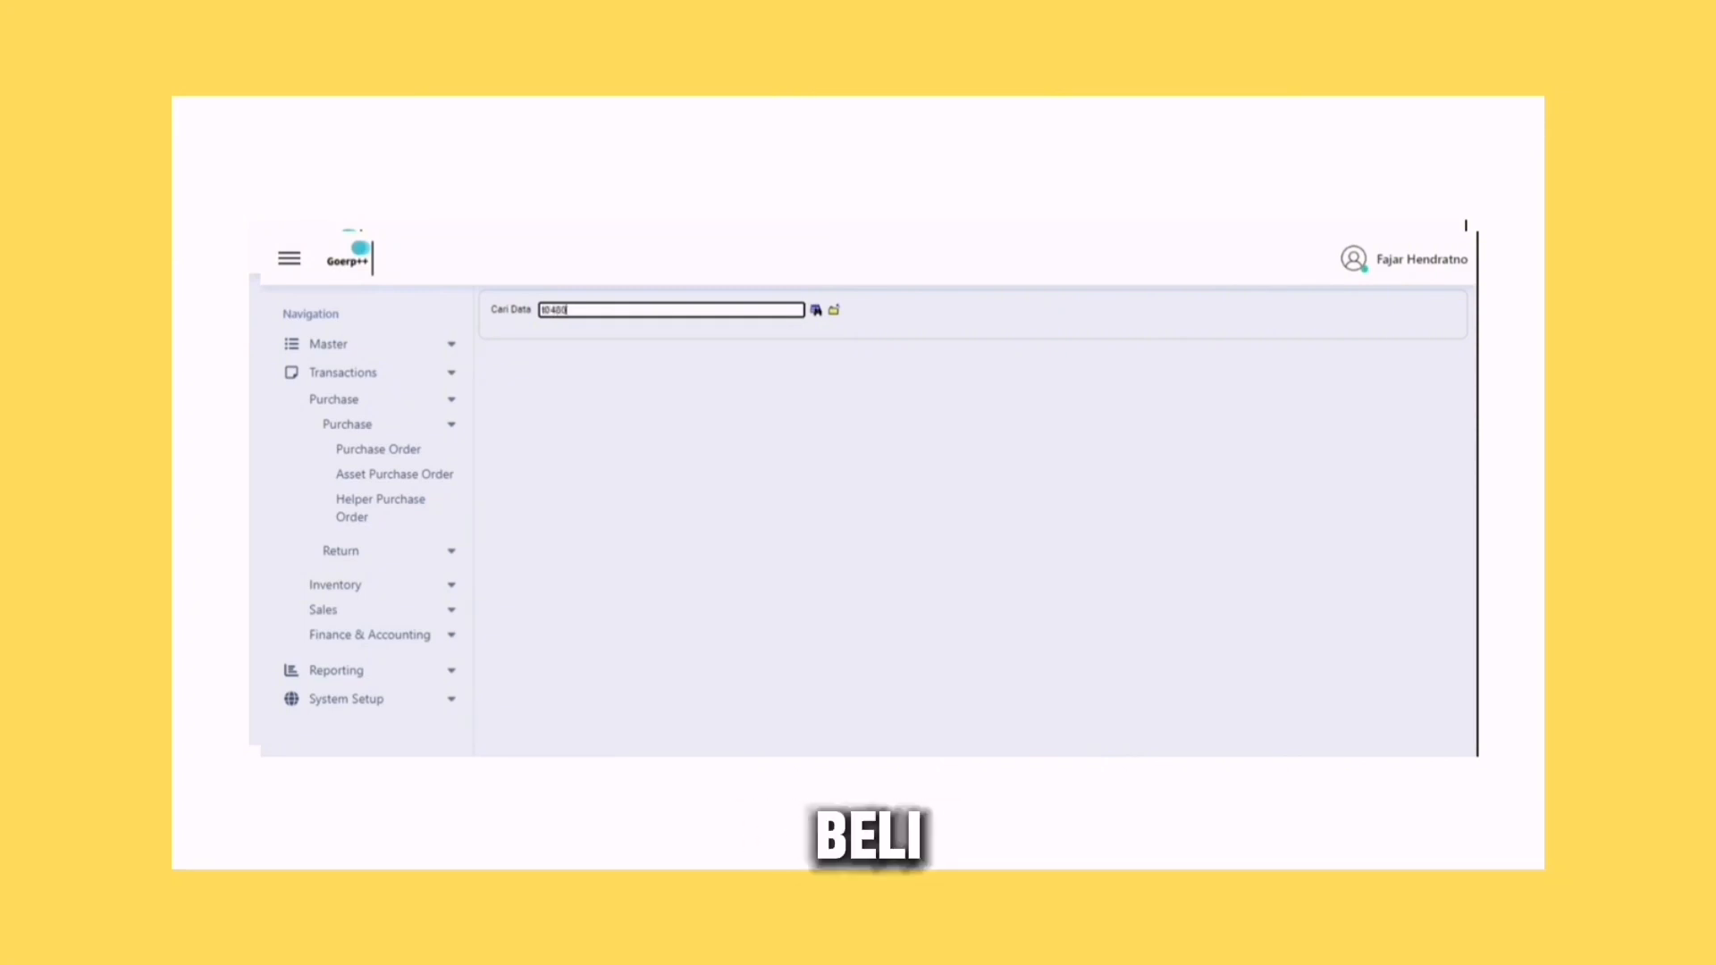
{"action": "key", "text": "Return"}
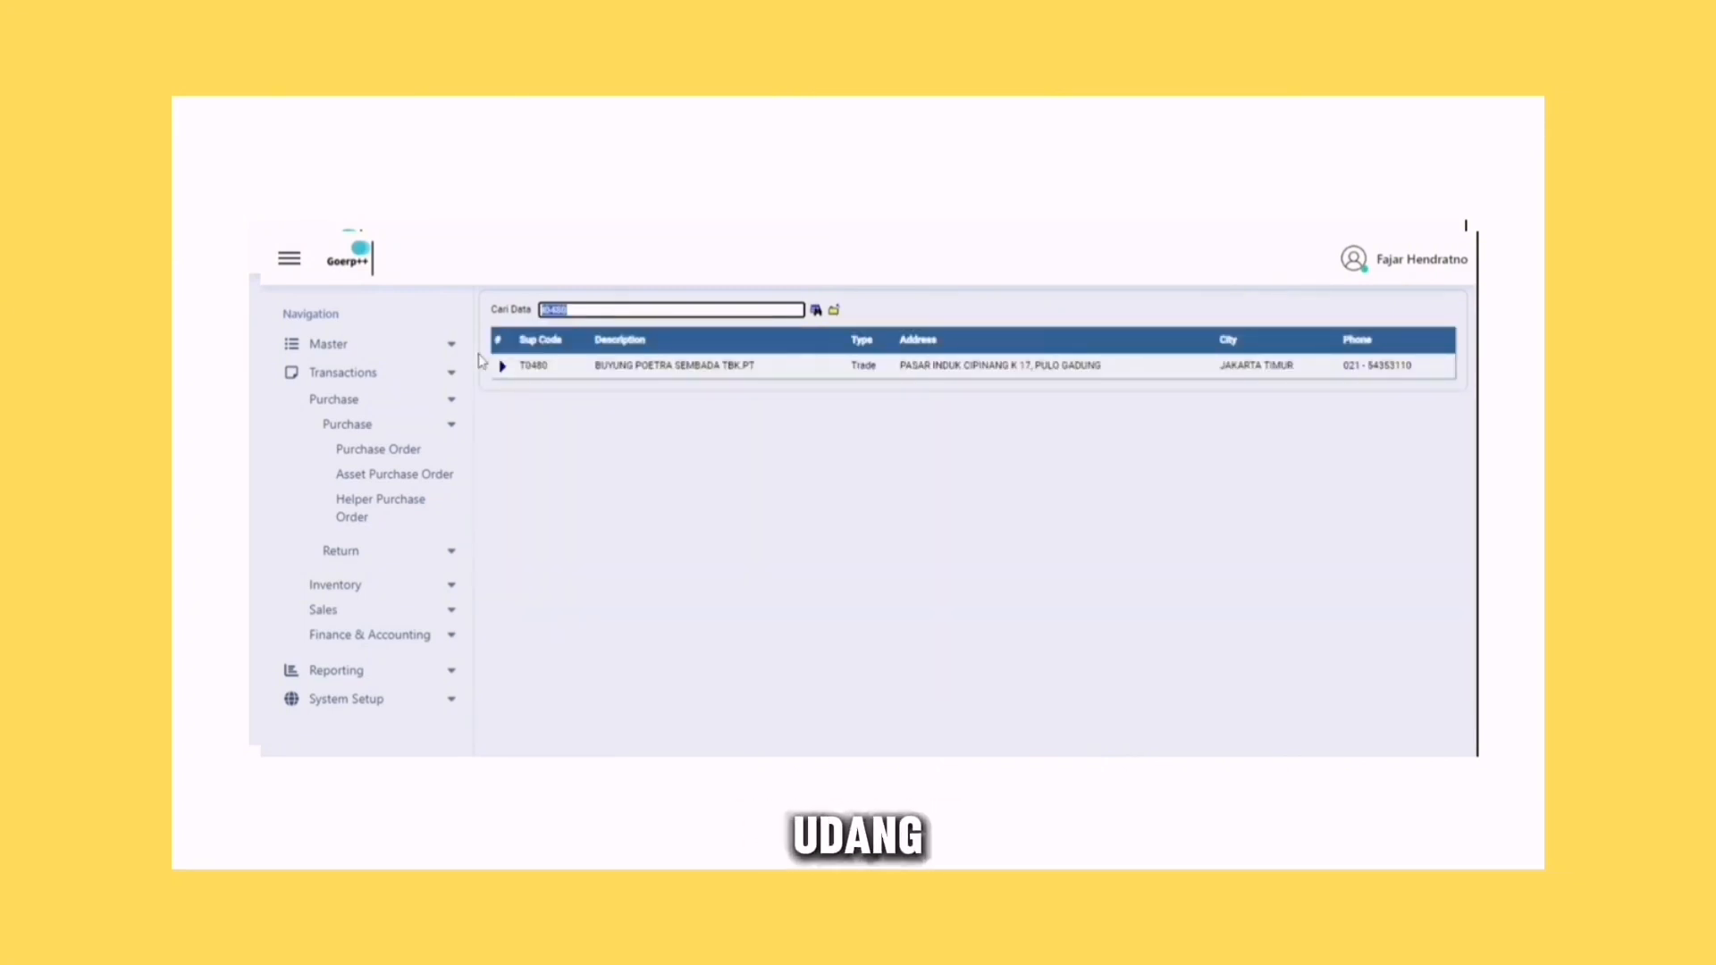
{"action": "left_click", "coordinate": [501, 366]}
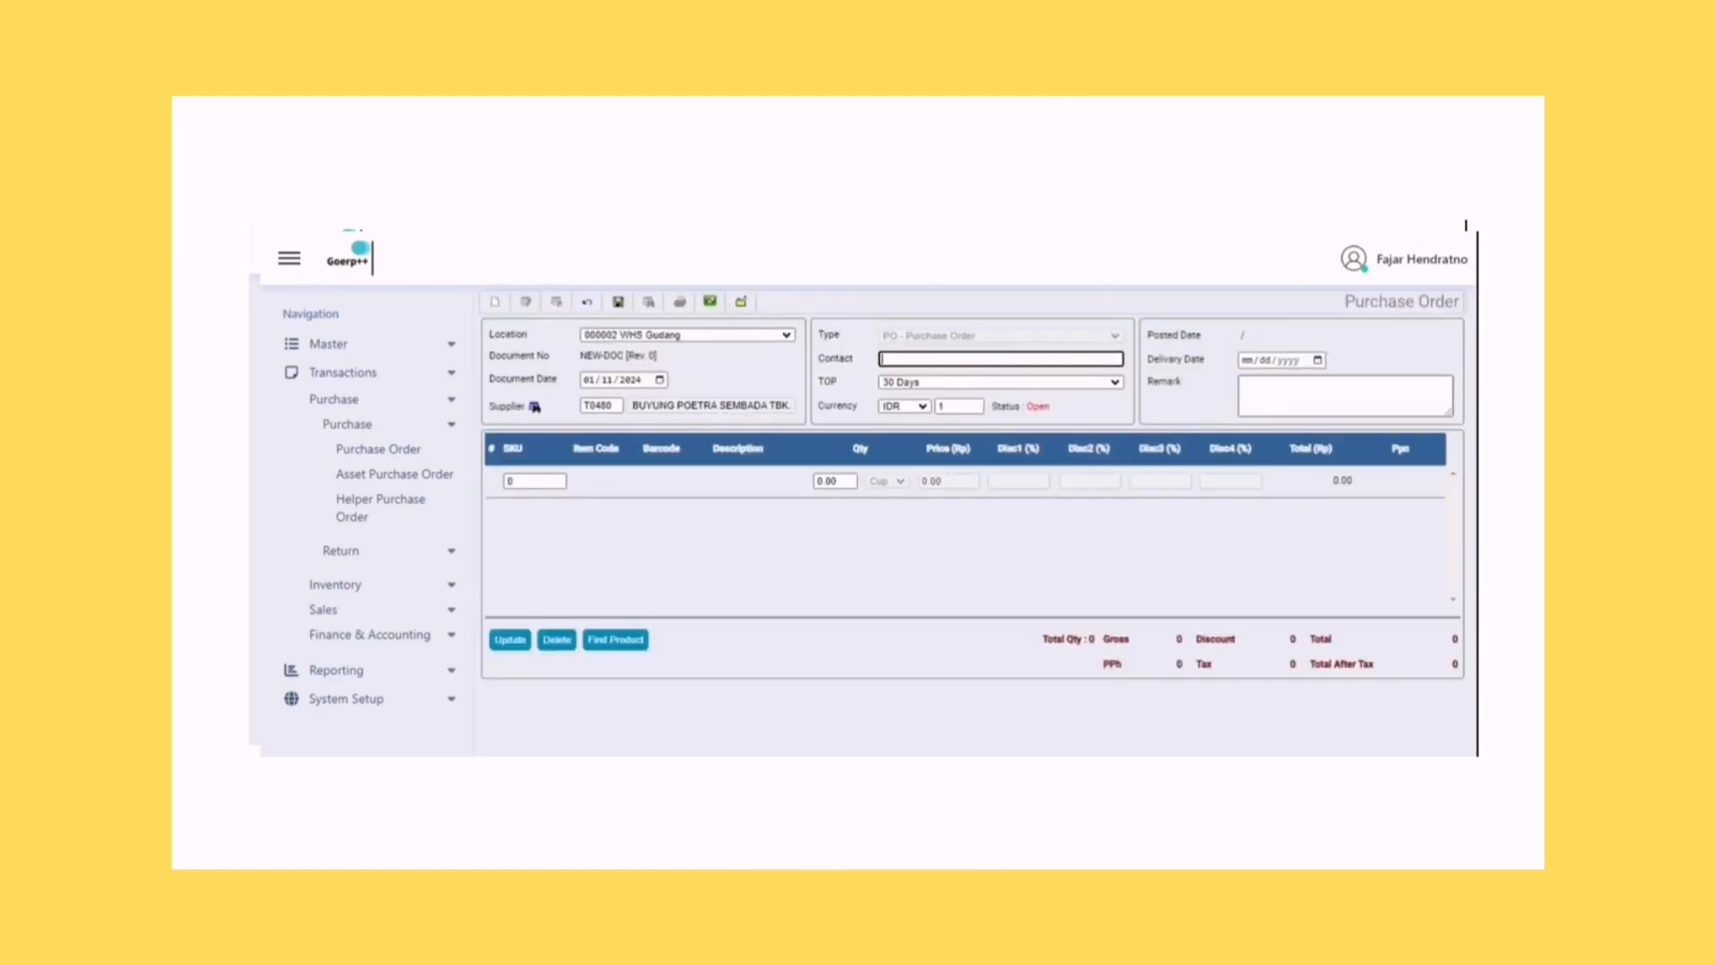
Set the delivery date to 01/15/2024 and enter "-" as the remark
{"action": "left_click", "coordinate": [1307, 363]}
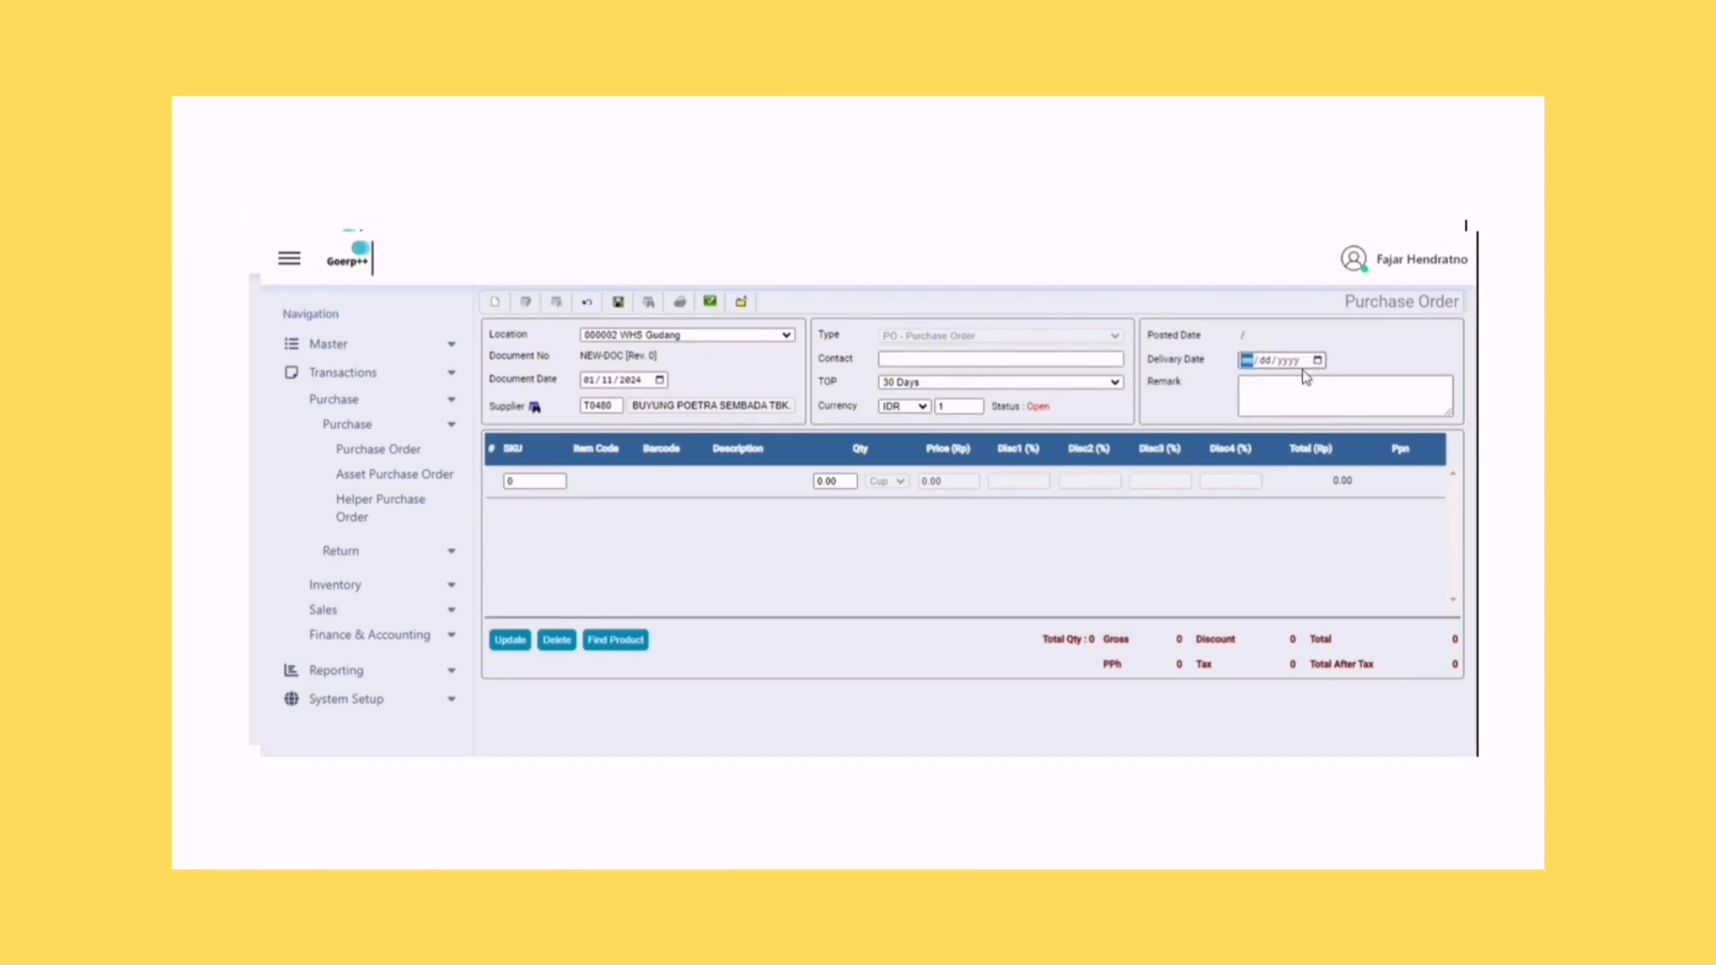
{"action": "type", "text": "01152024"}
{"action": "left_click", "coordinate": [1345, 396]}
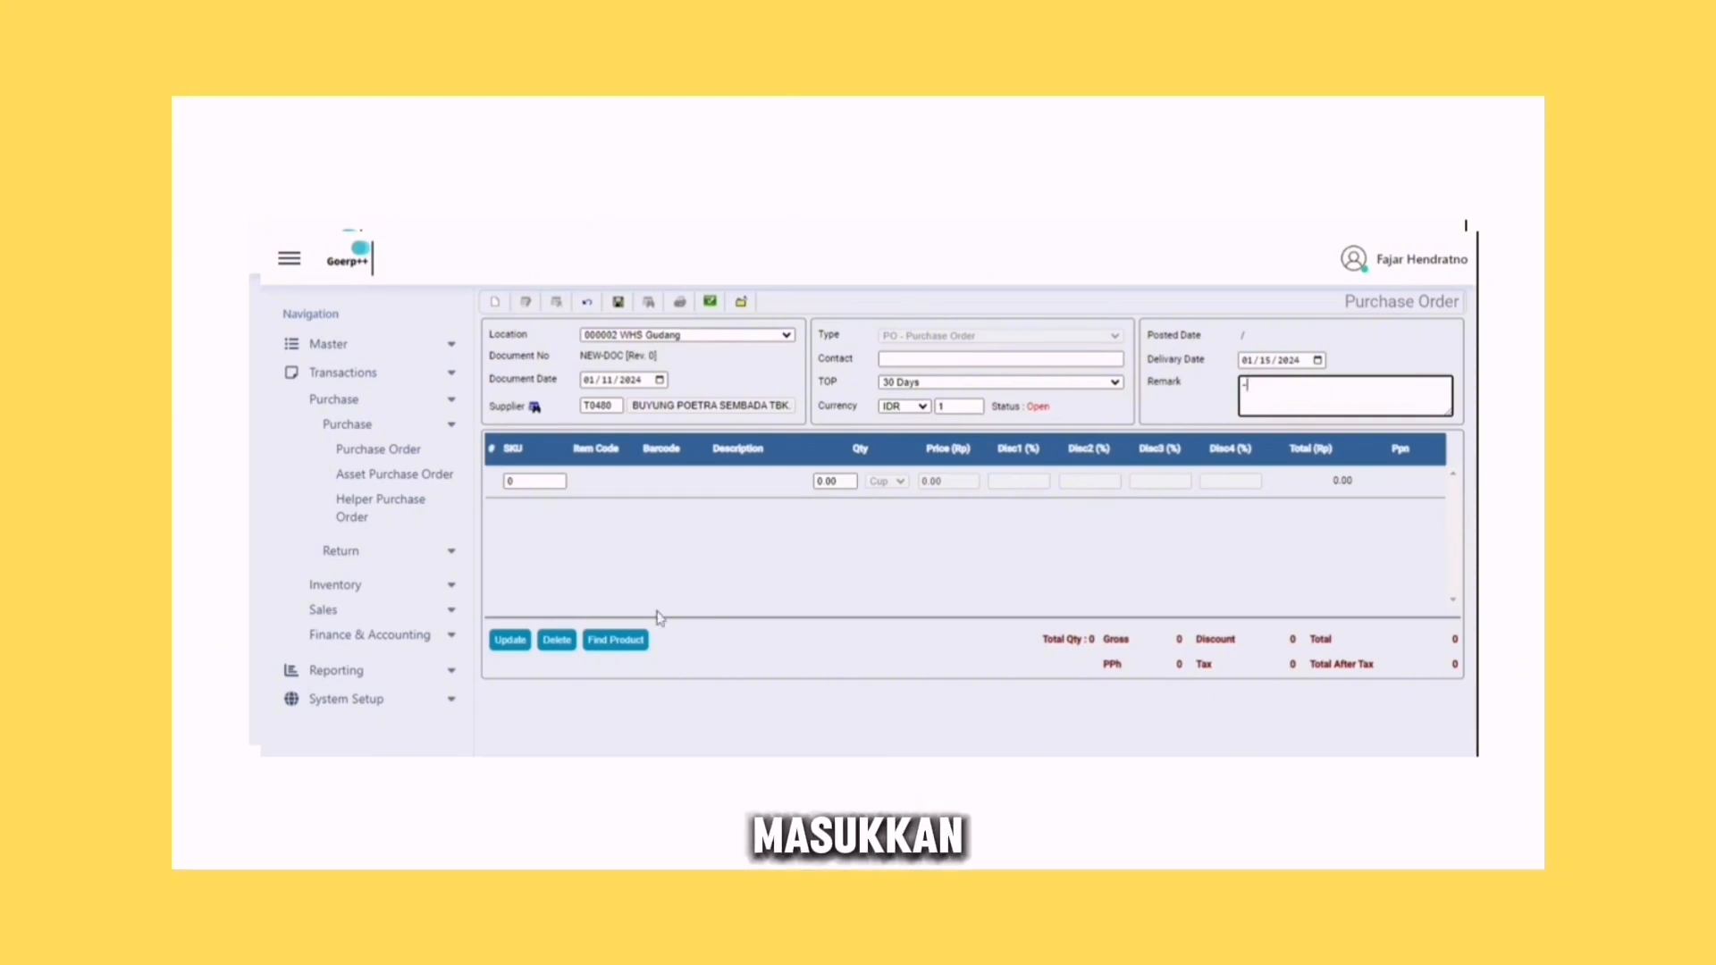
Search the products for "vann" and add UDANG VANNAMEI SIZE 21 to the purchase order
{"action": "left_click", "coordinate": [615, 640]}
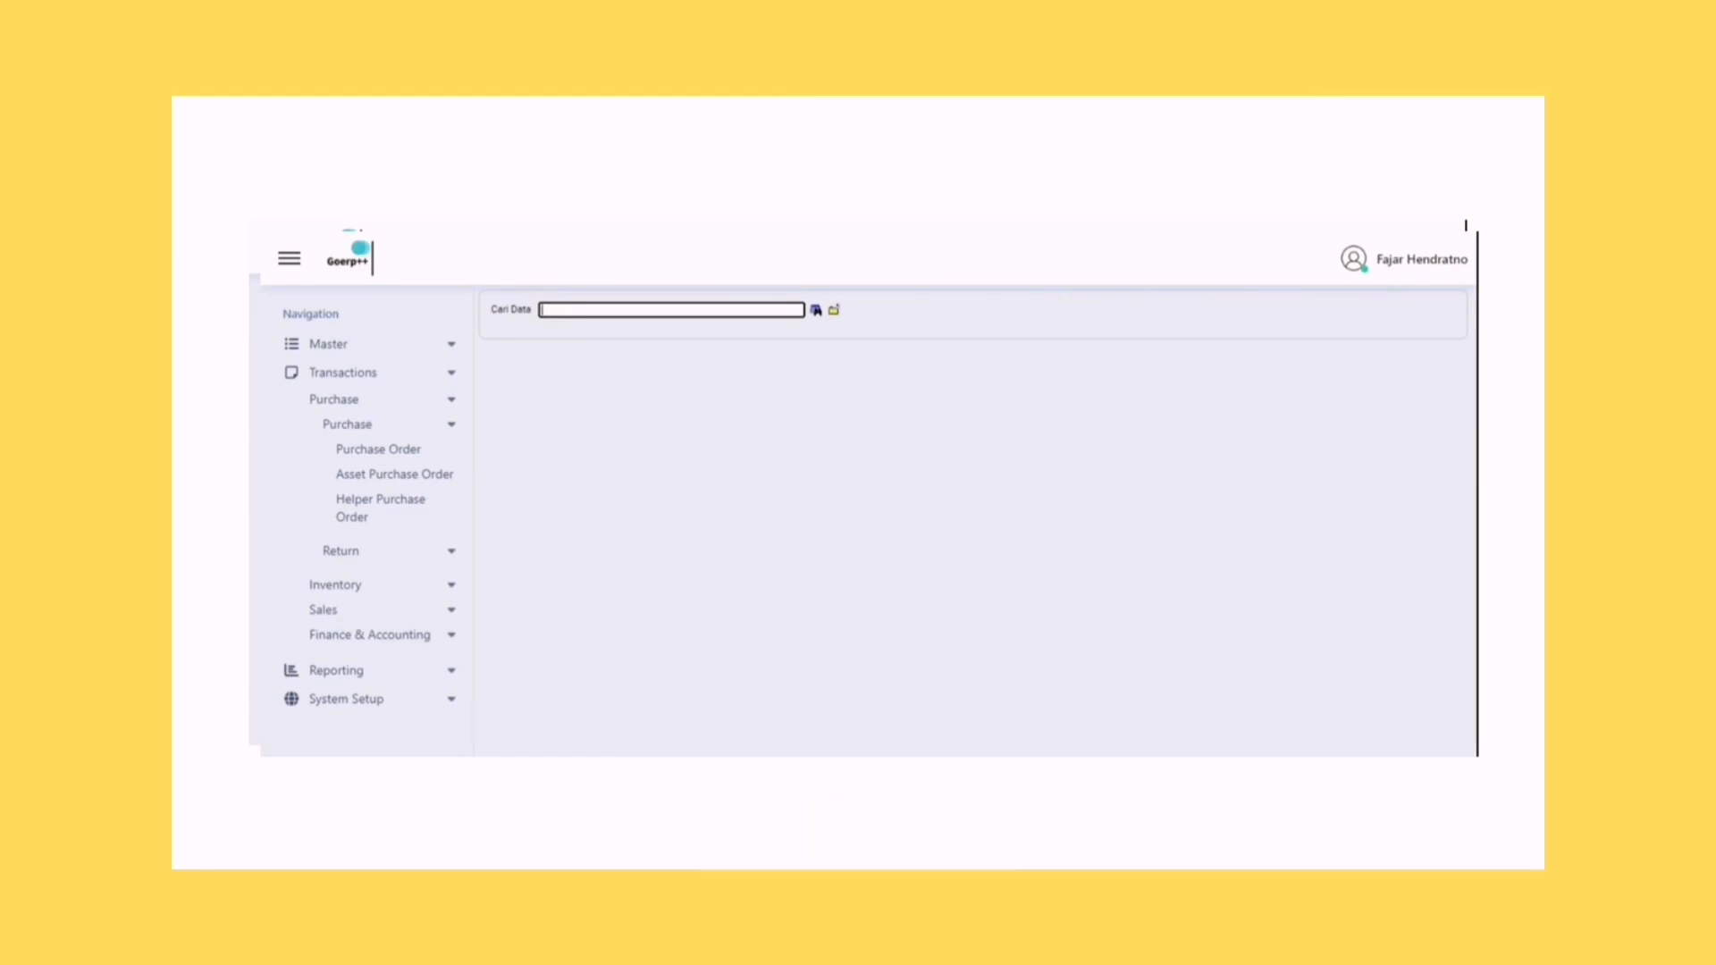
{"action": "type", "text": "vann"}
{"action": "key", "text": "Return"}
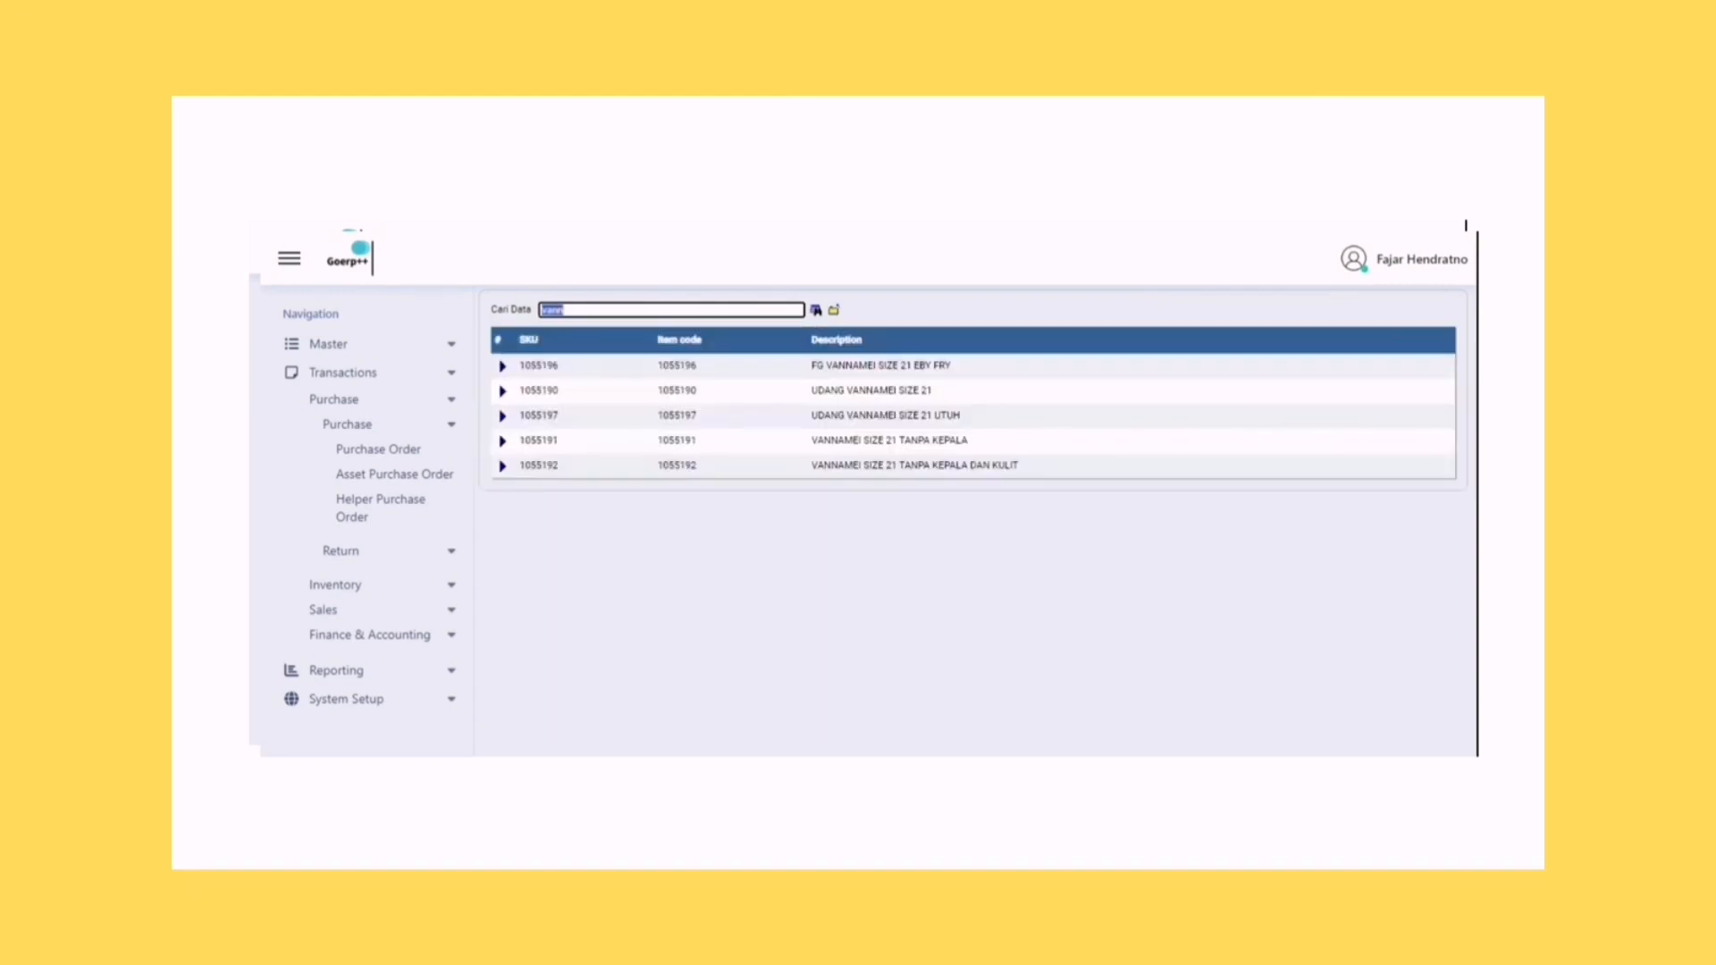
{"action": "left_click", "coordinate": [503, 391]}
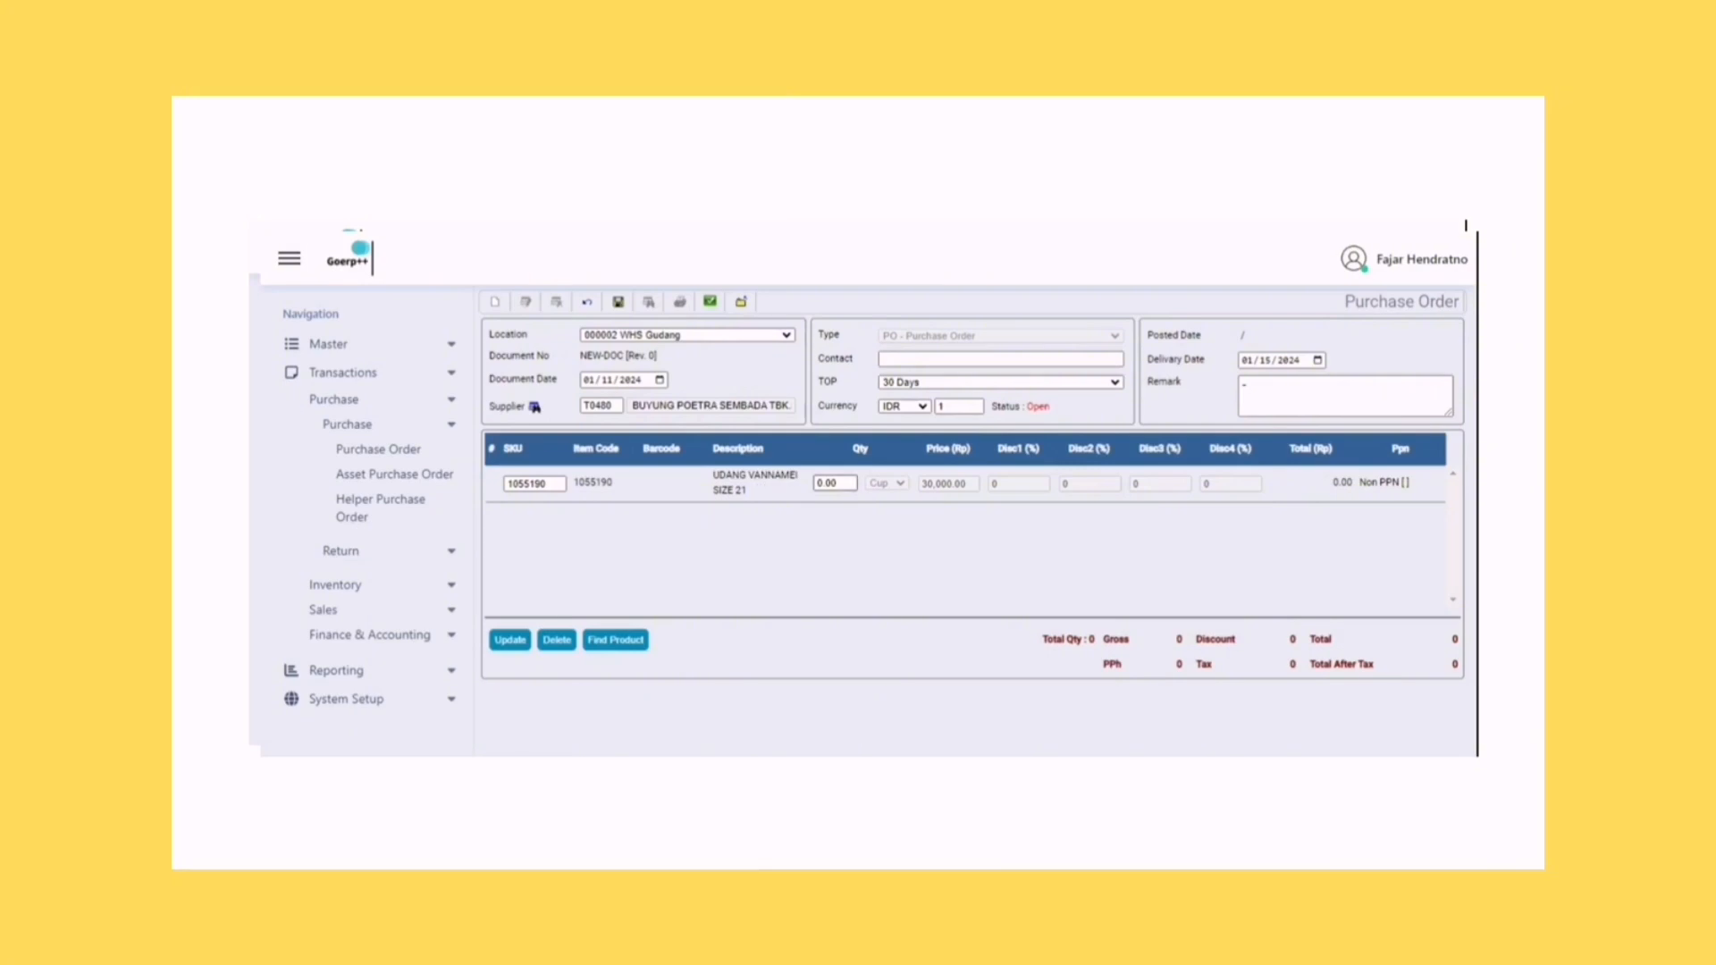
Set the order quantity of UDANG VANNAMEI SIZE 21 to 150, and save and post the purchase order
{"action": "double_click", "coordinate": [828, 484]}
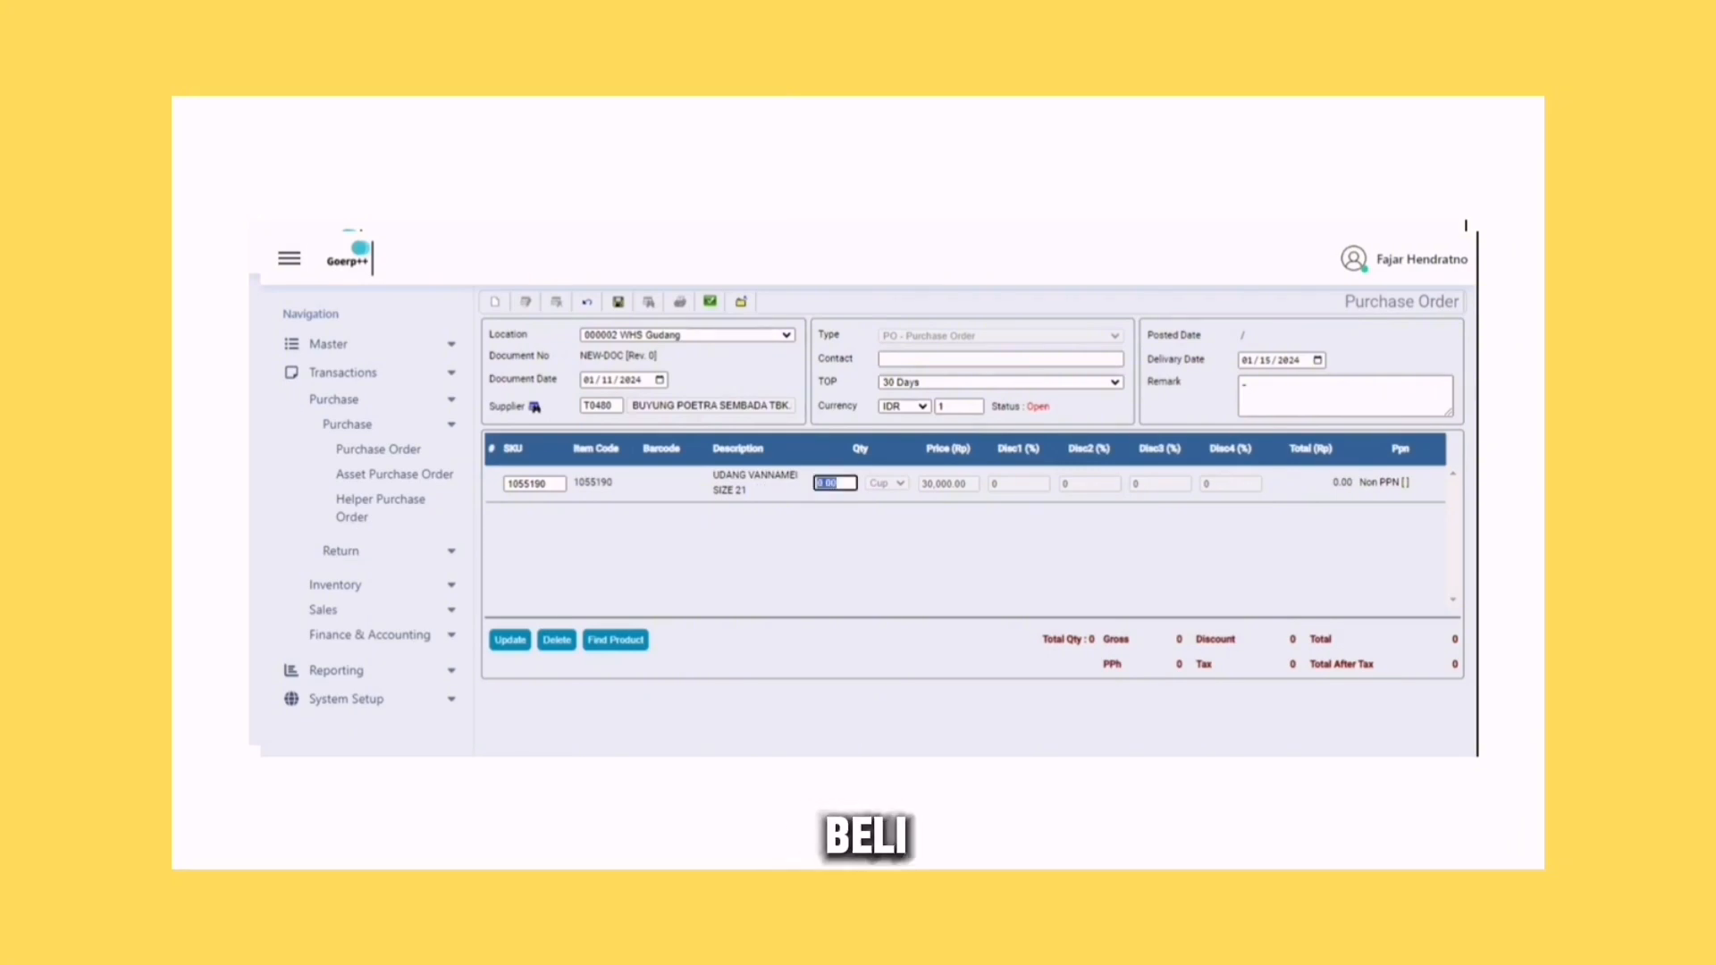
{"action": "type", "text": "150"}
{"action": "key", "text": "Tab"}
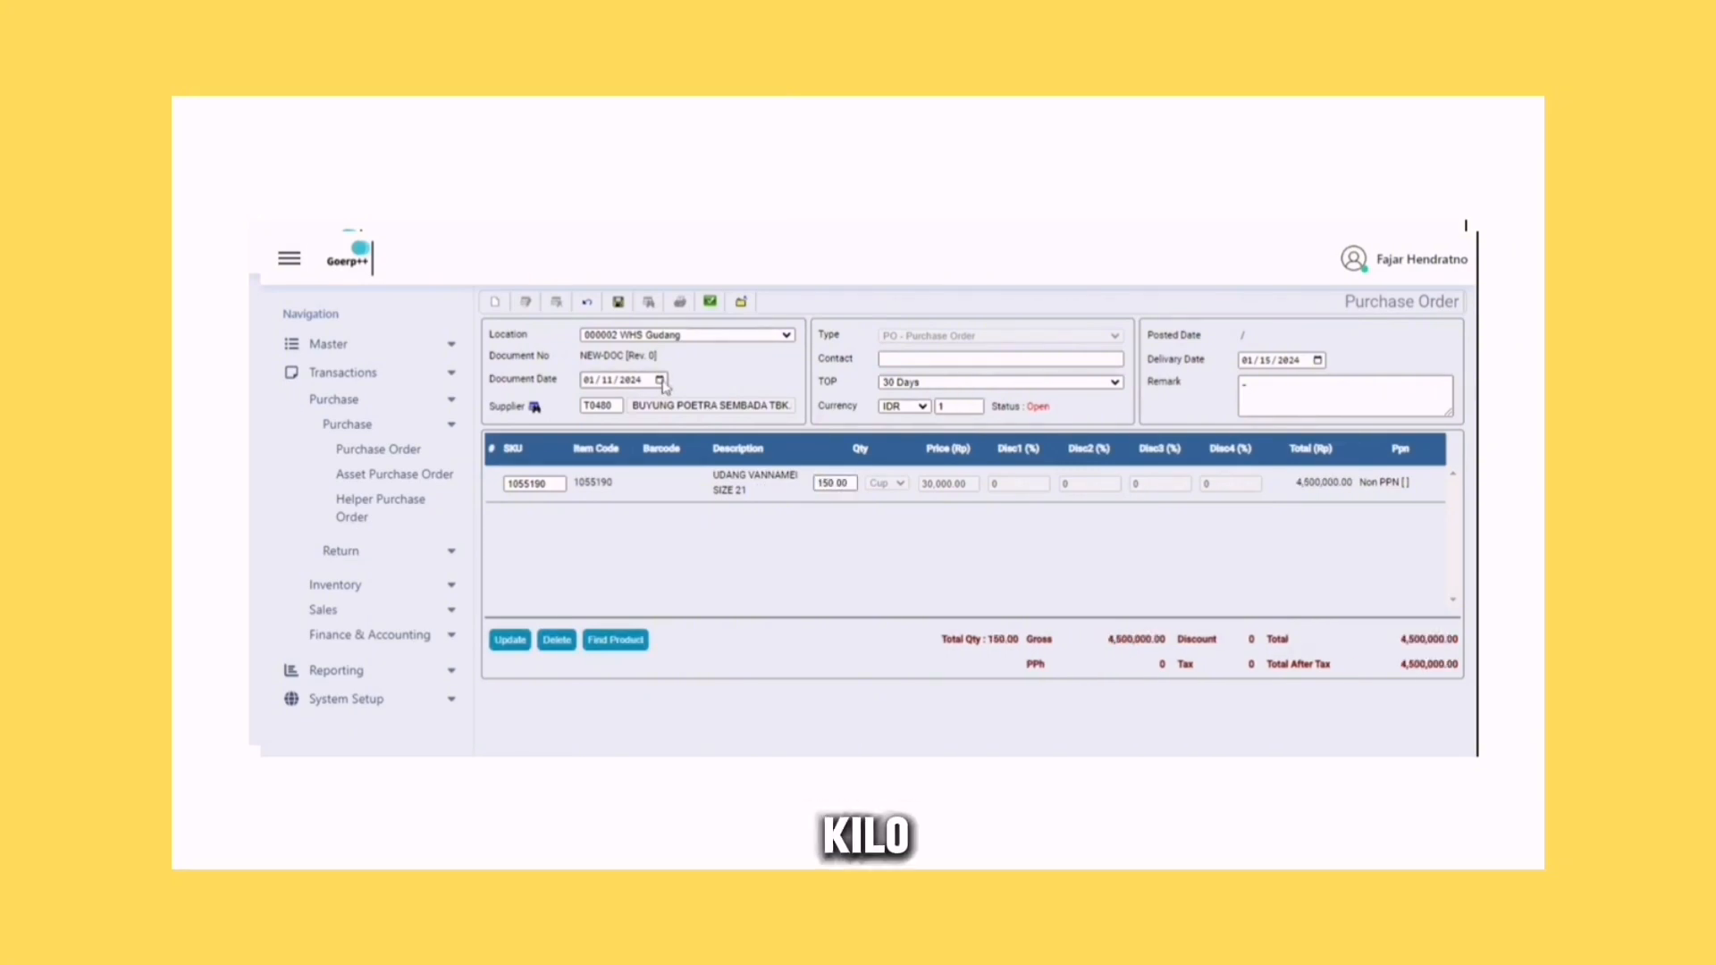
{"action": "left_click", "coordinate": [618, 302]}
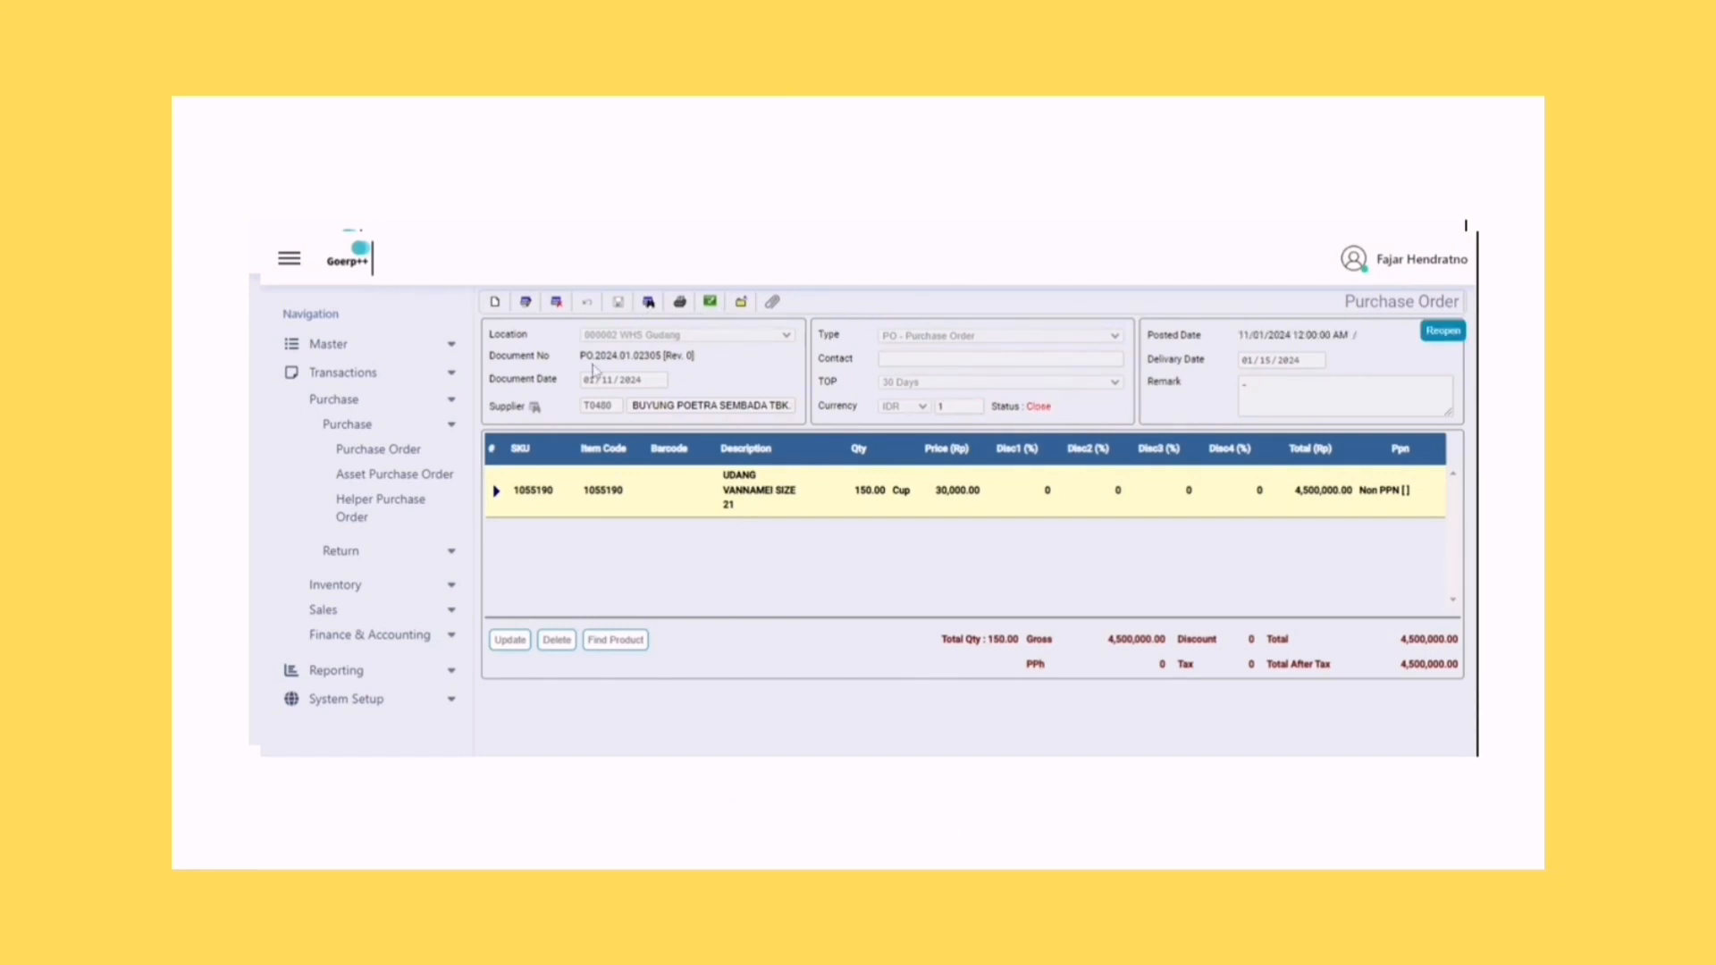
Copy the purchase order's document number and start a new inventory Receiving Order document
{"action": "left_click_drag", "start_coordinate": [580, 356], "coordinate": [657, 356]}
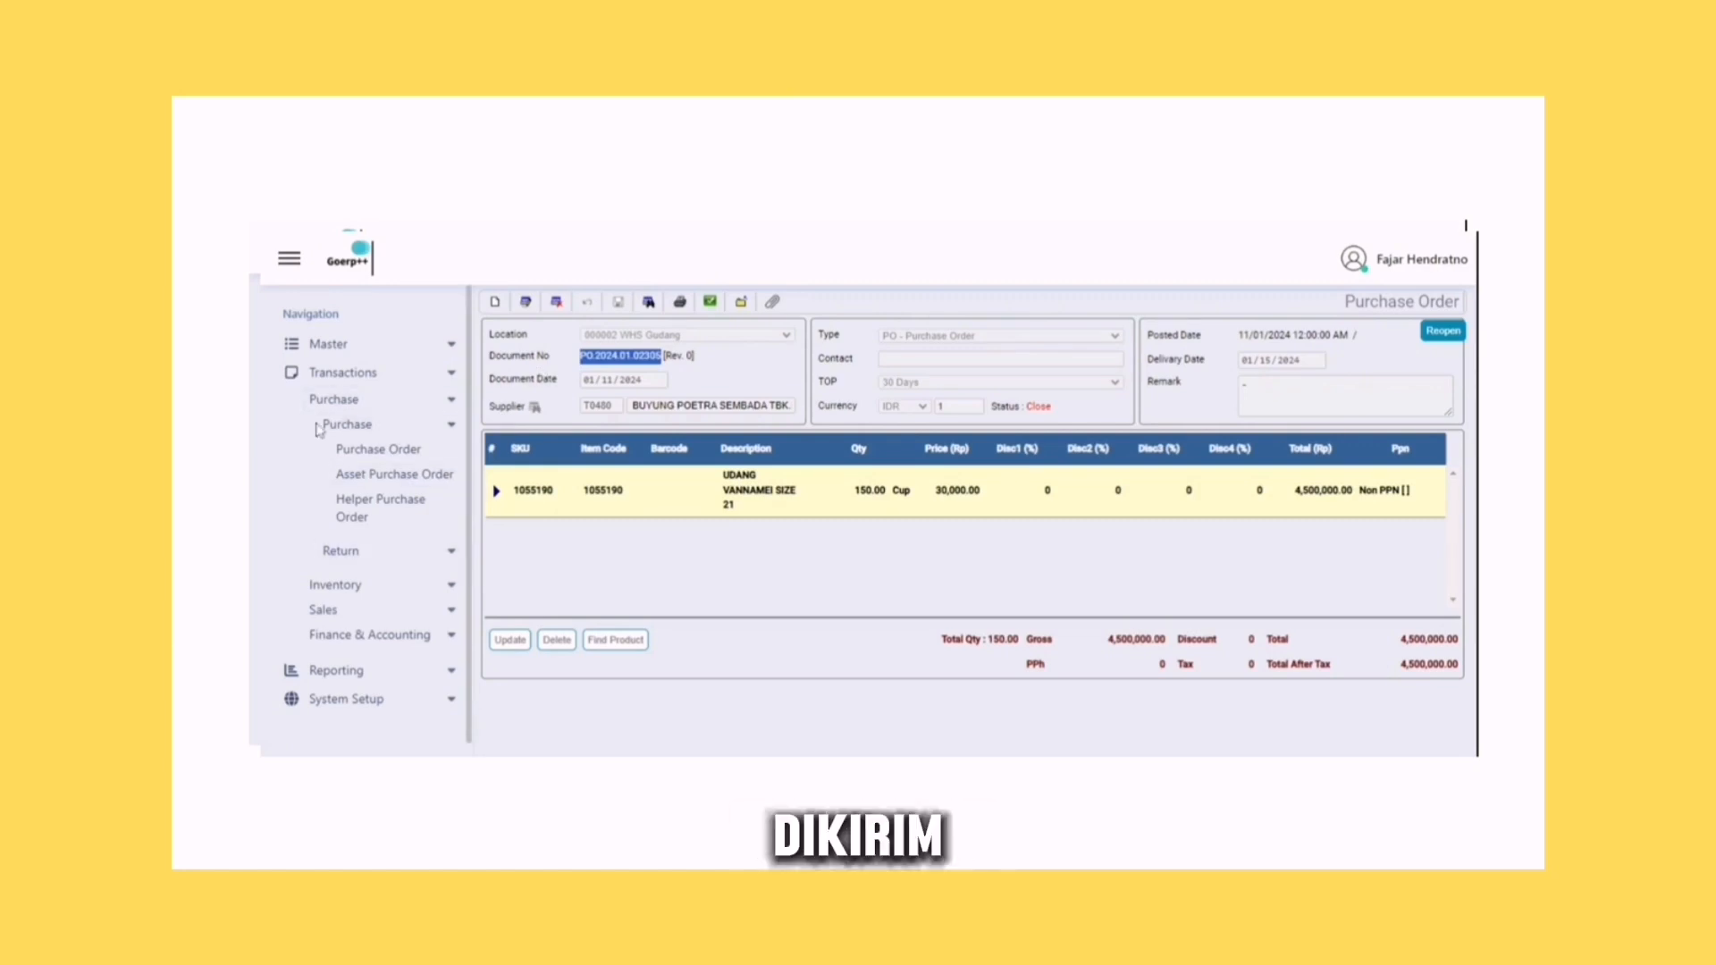
{"action": "left_click", "coordinate": [437, 407]}
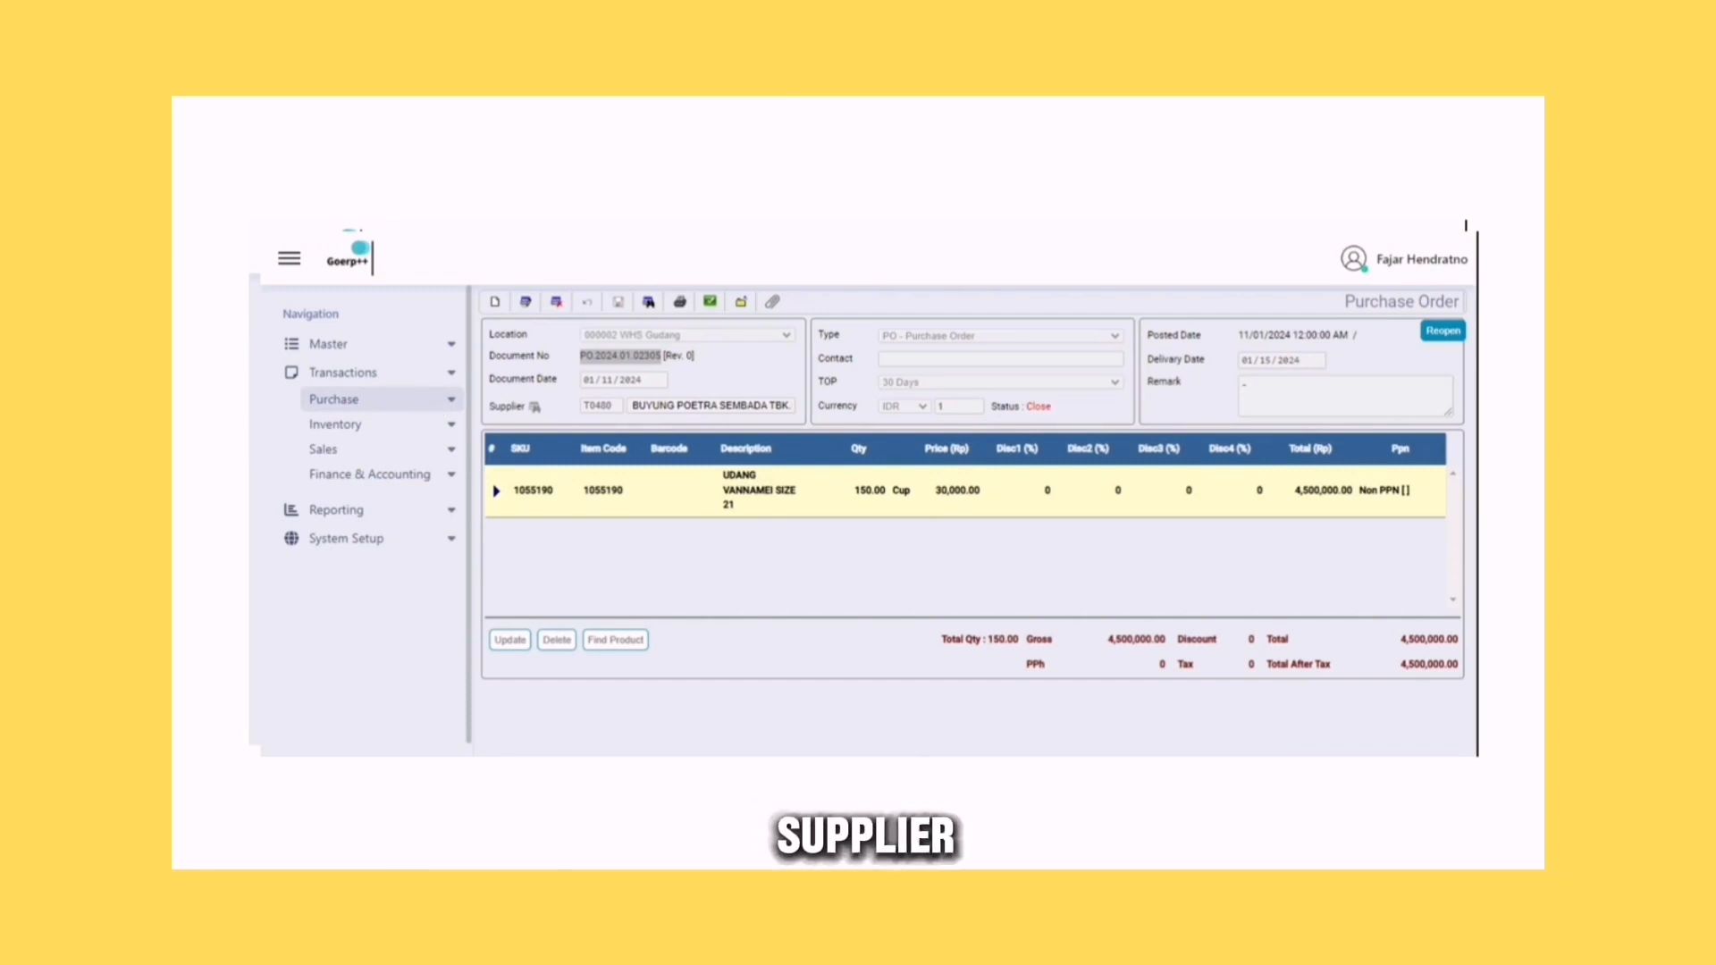
{"action": "left_click", "coordinate": [441, 422]}
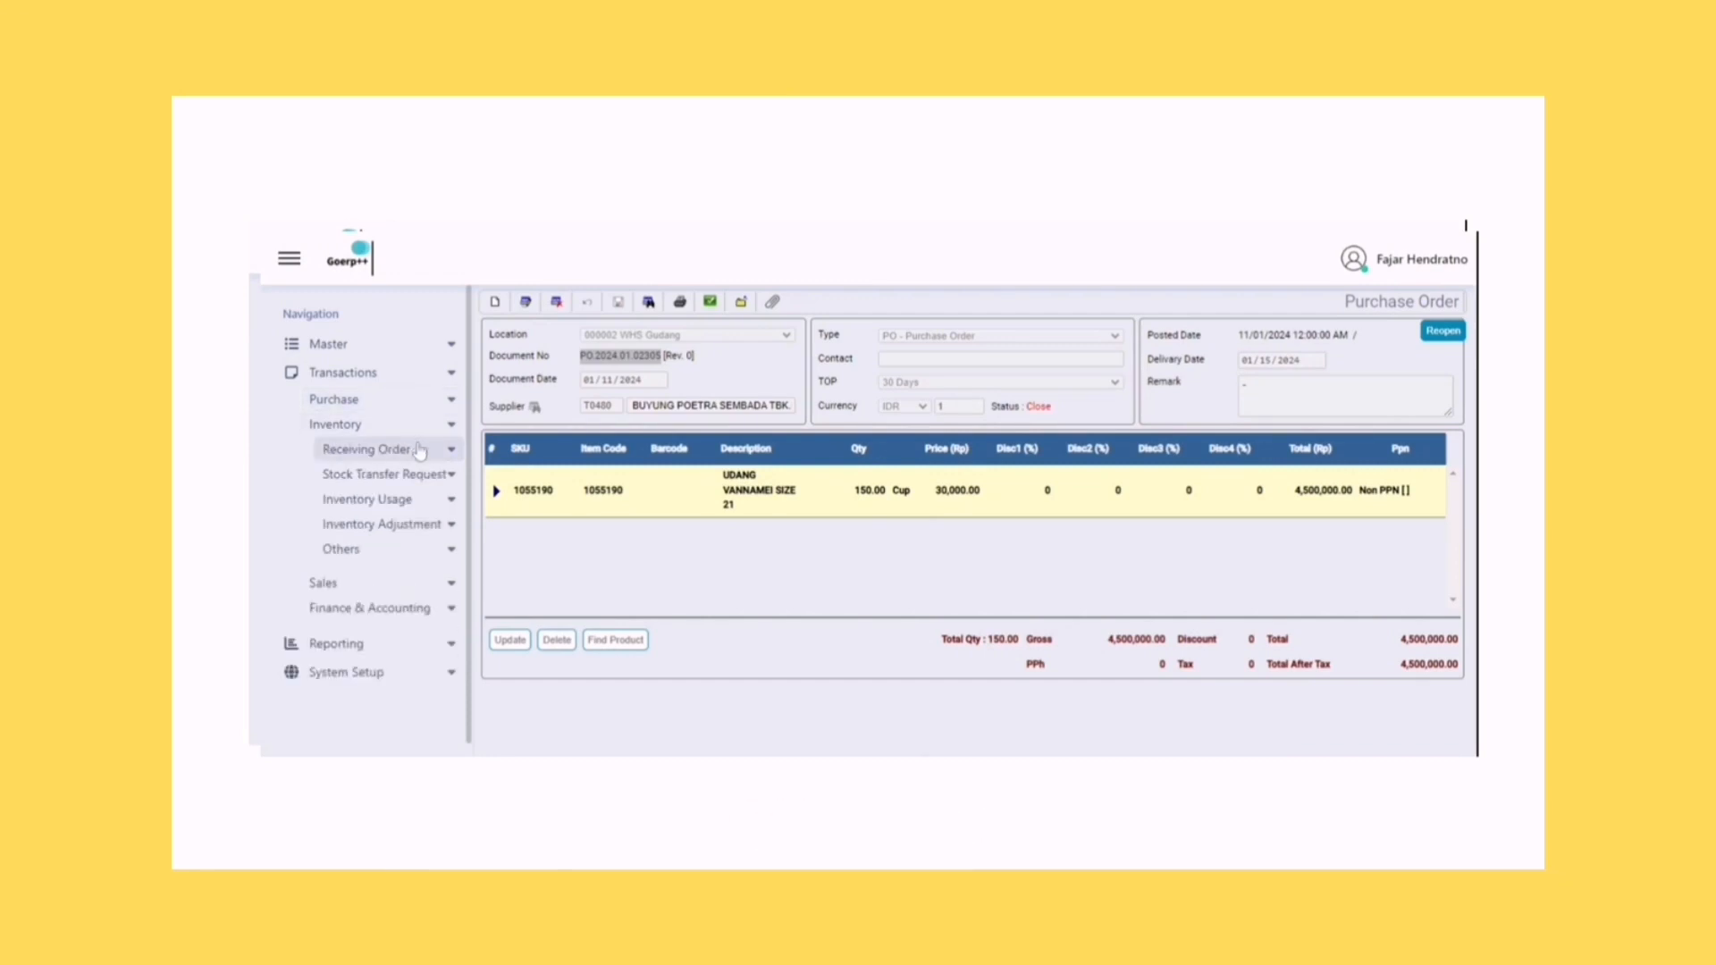
{"action": "left_click", "coordinate": [419, 449]}
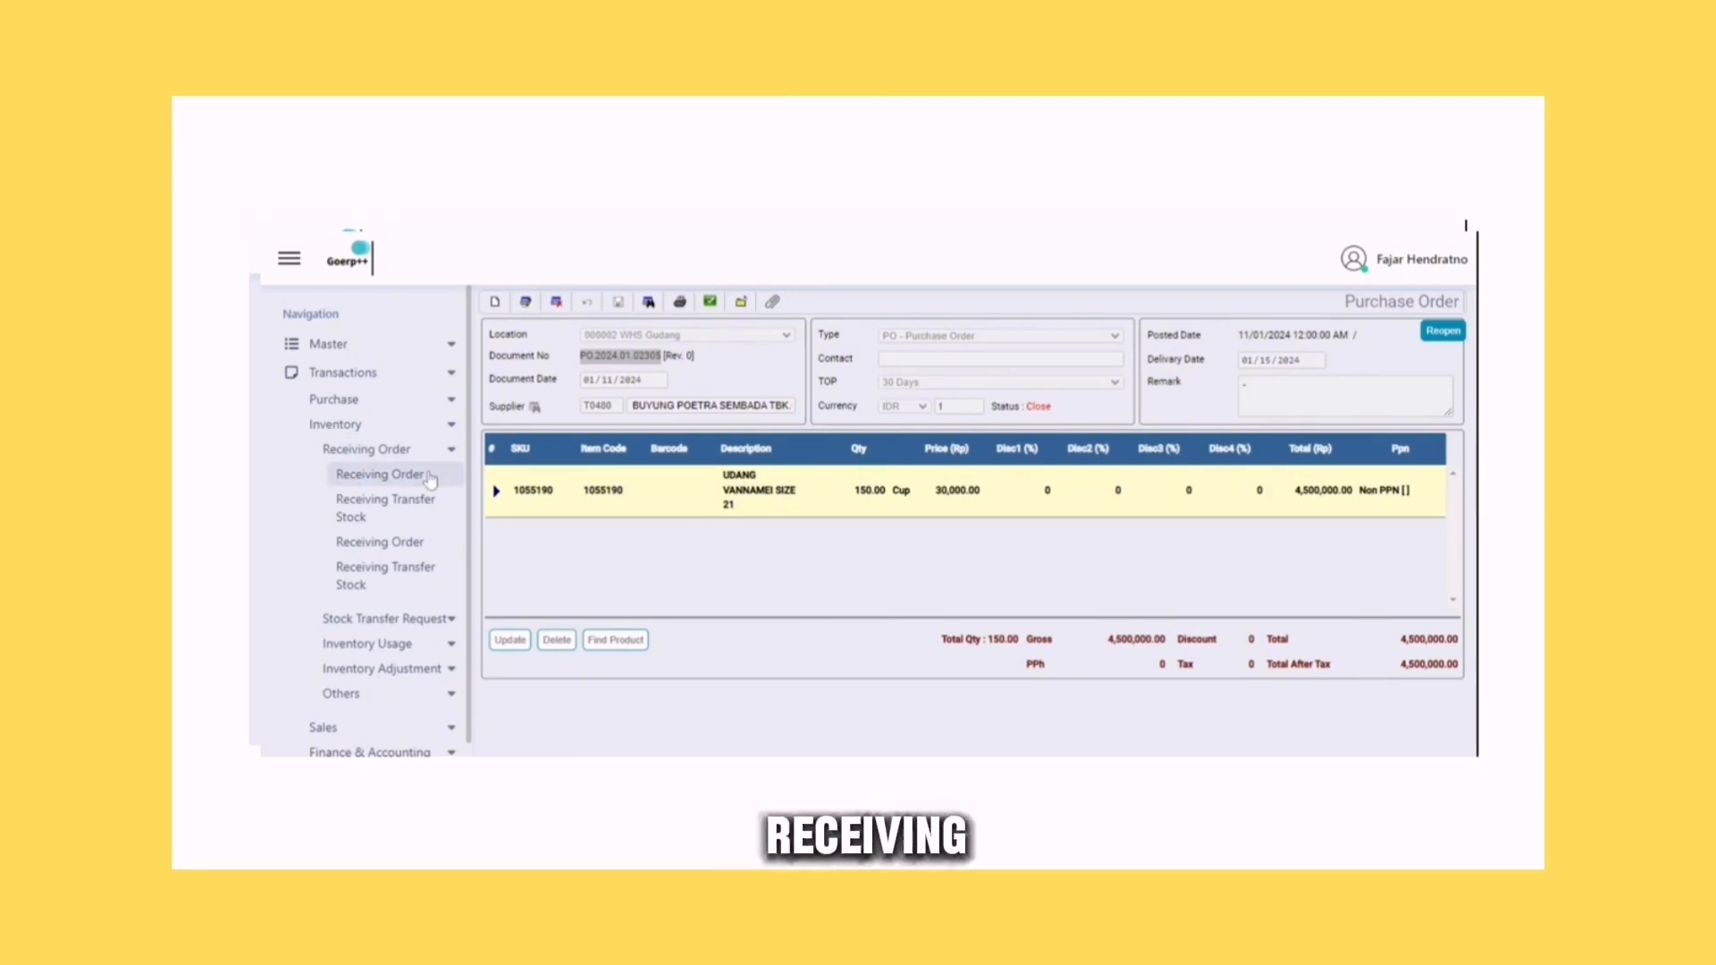
{"action": "left_click", "coordinate": [428, 478]}
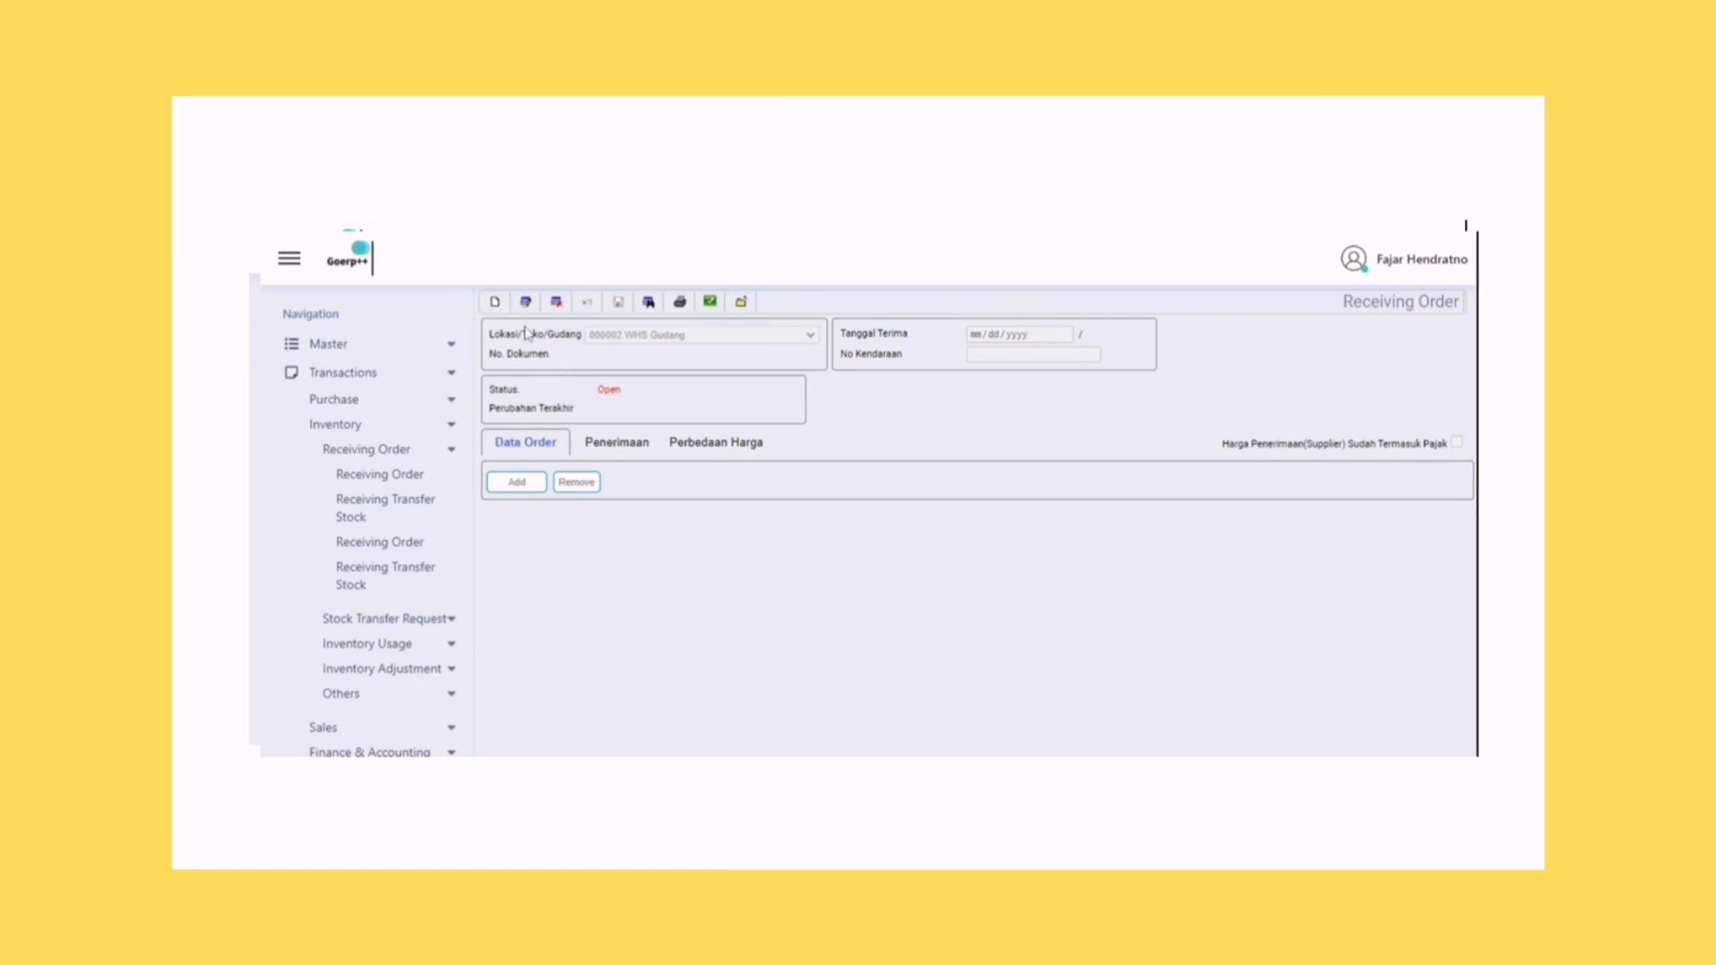
{"action": "left_click", "coordinate": [495, 303]}
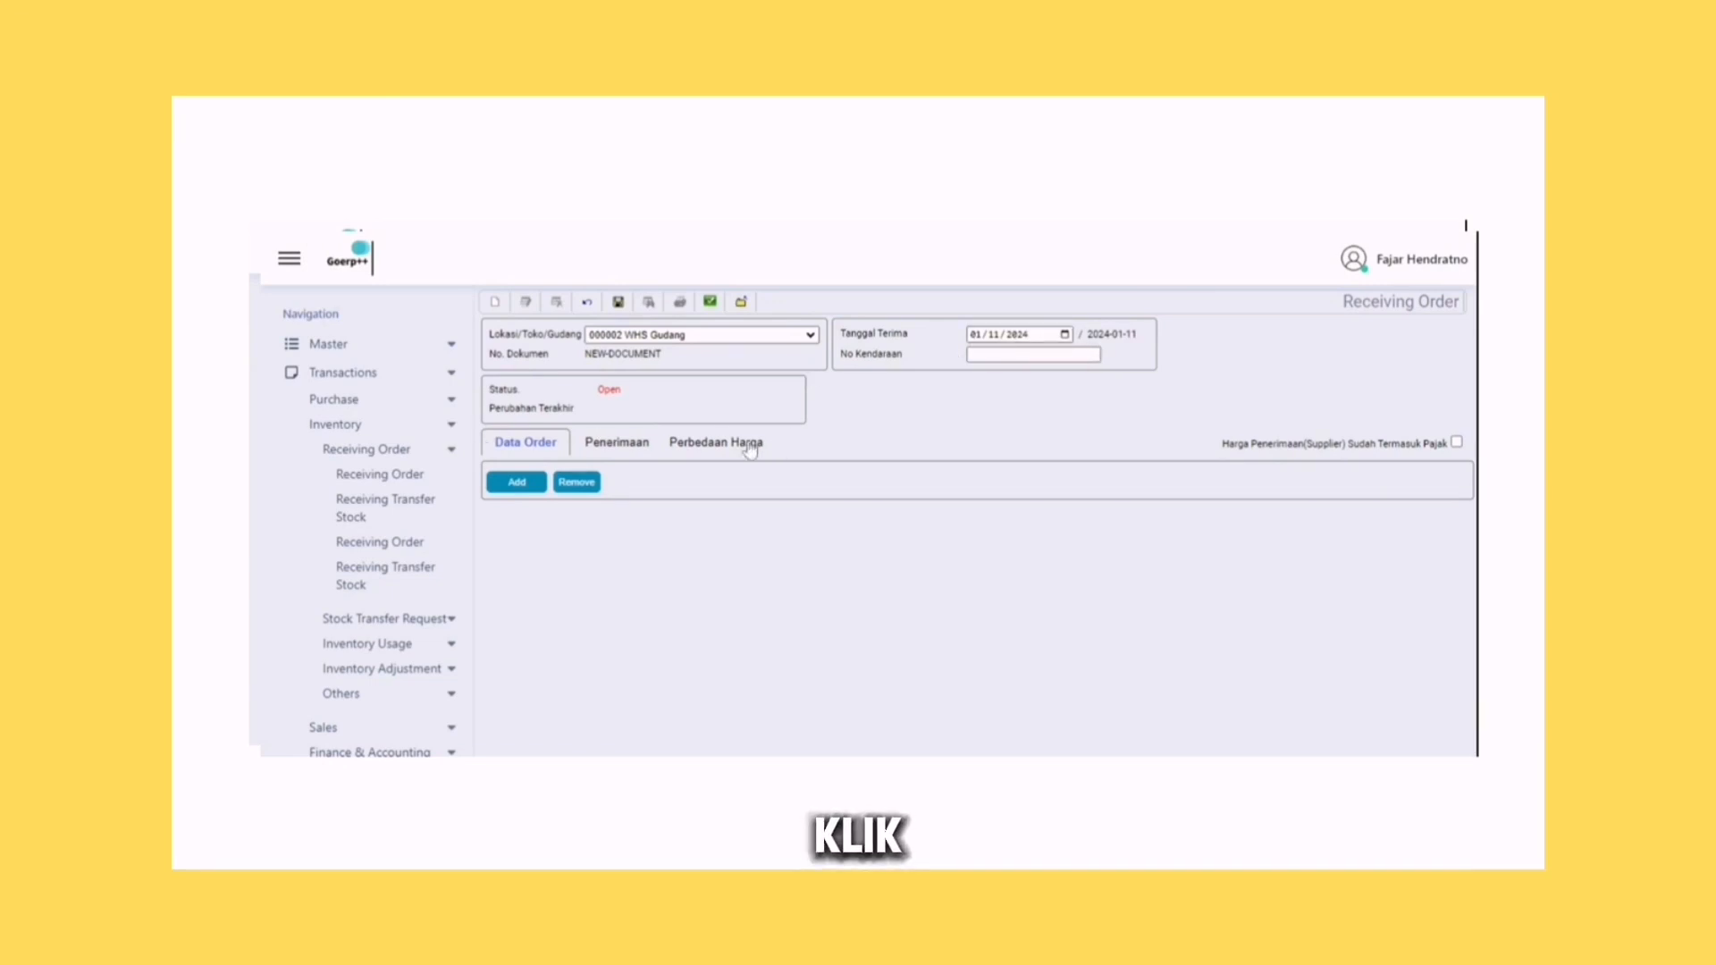
Find the posted purchase order by its document number and add it to the receiving order's order data
{"action": "left_click", "coordinate": [517, 483]}
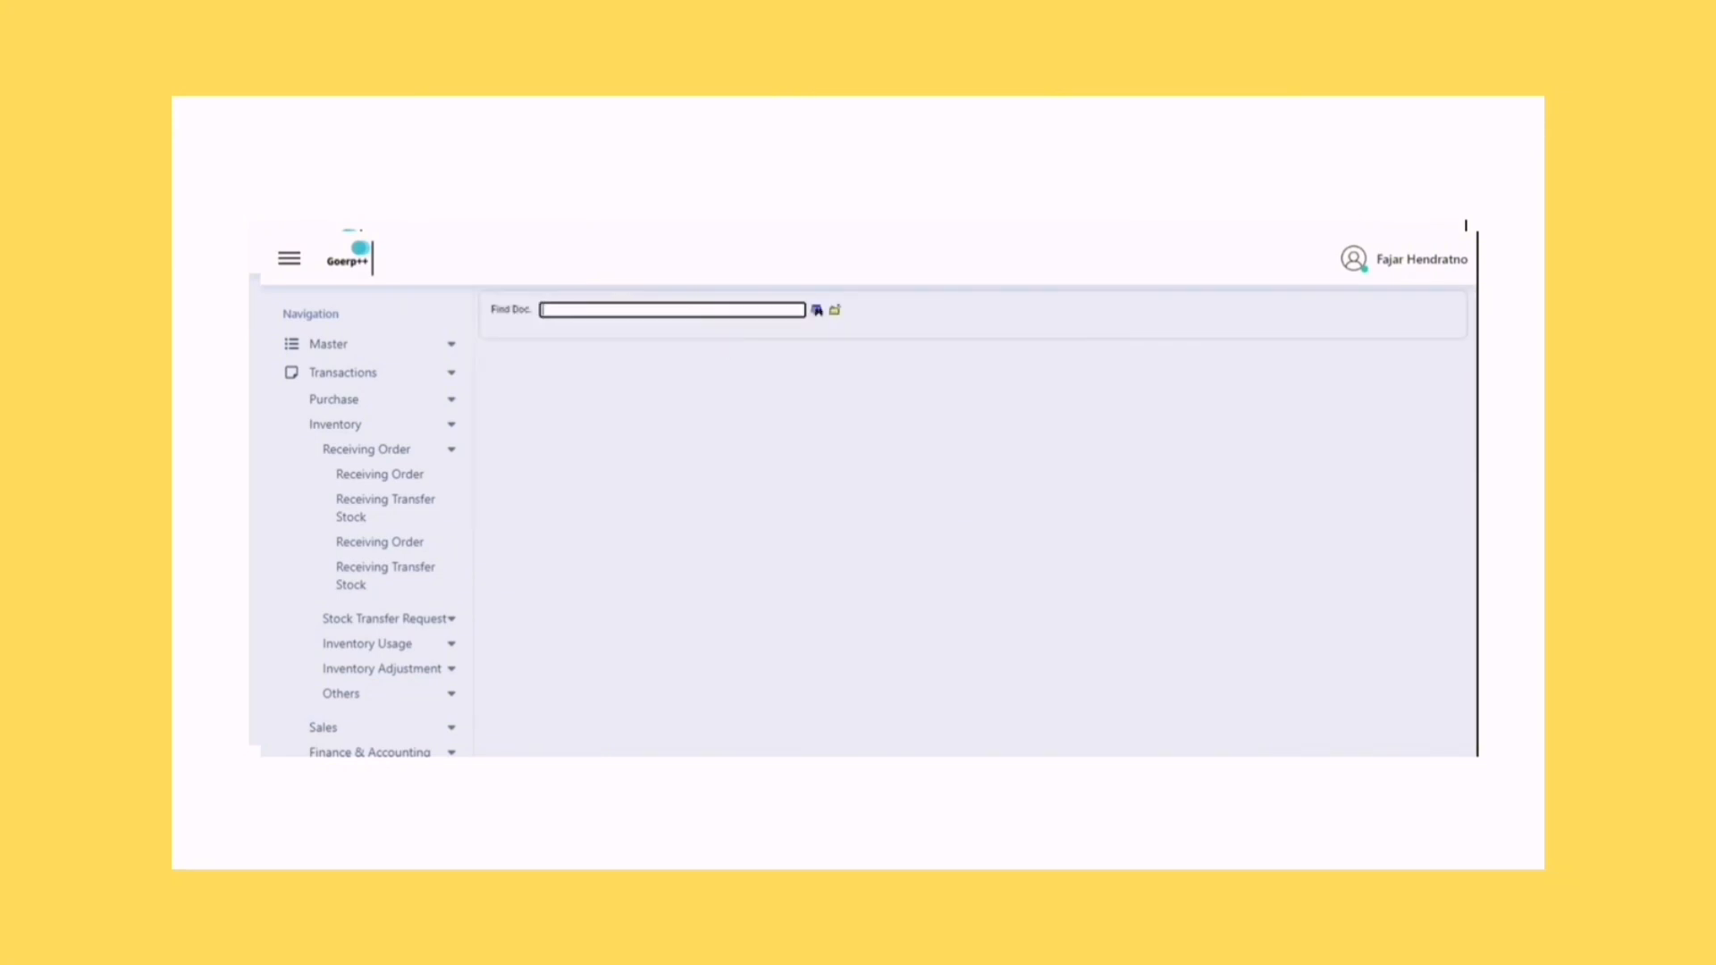
{"action": "type", "text": "PO 2024.01.02305"}
{"action": "key", "text": "Return"}
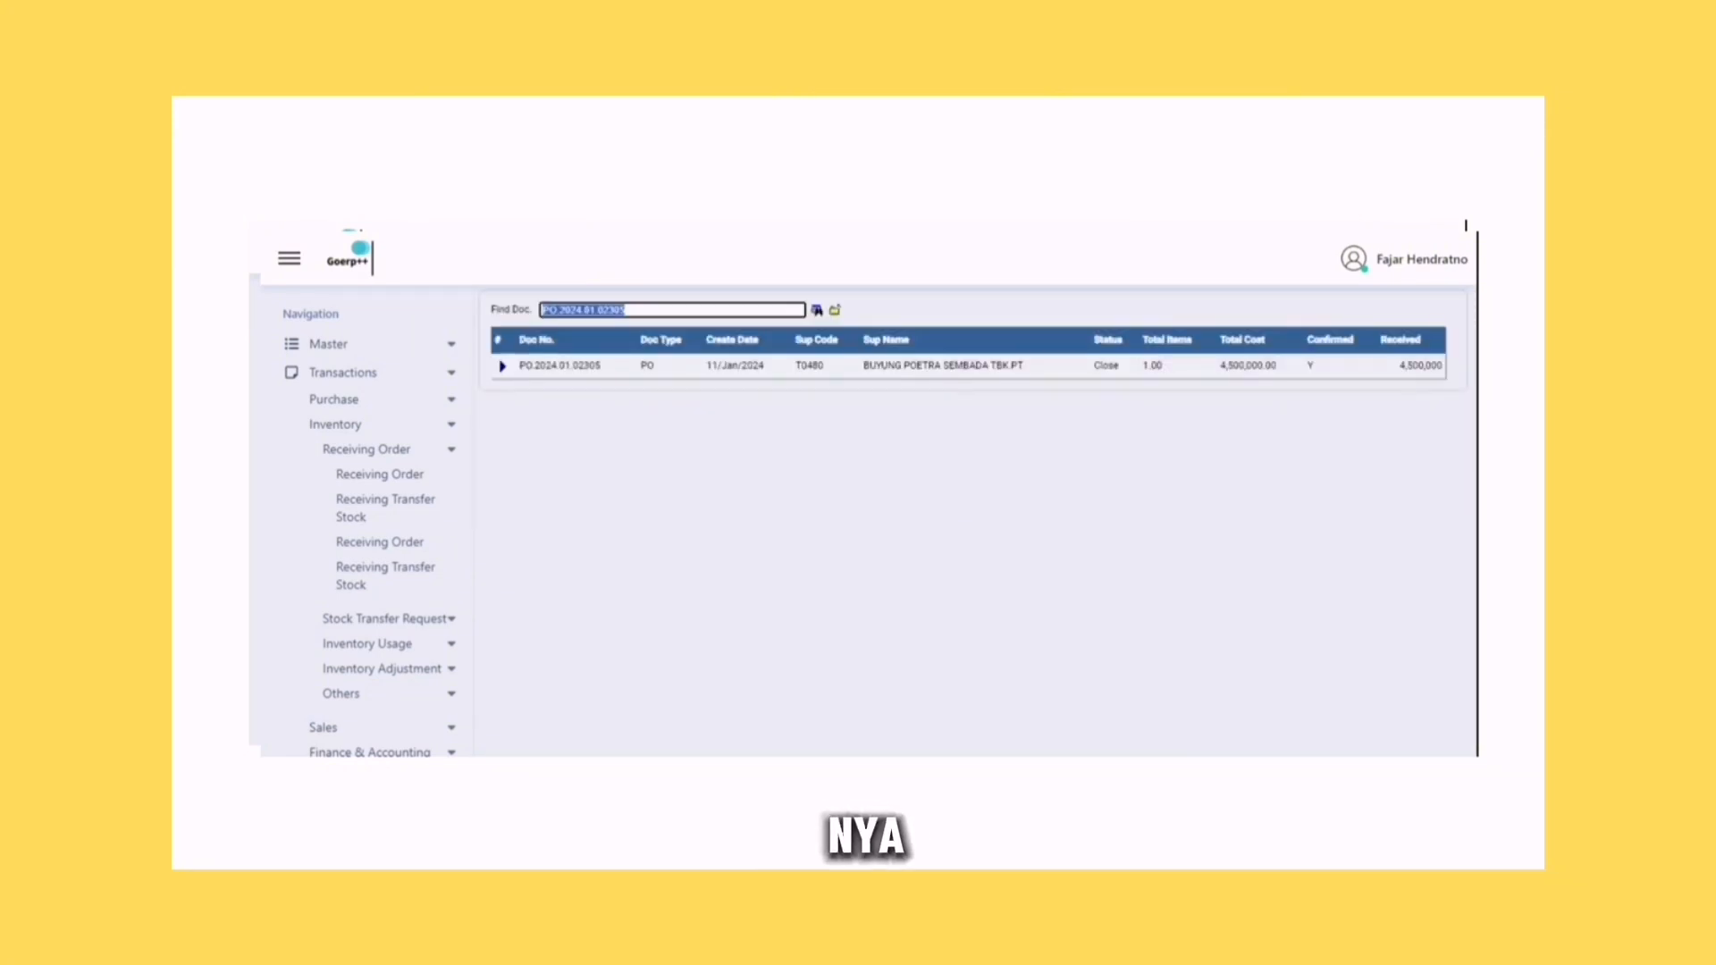
{"action": "double_click", "coordinate": [502, 368]}
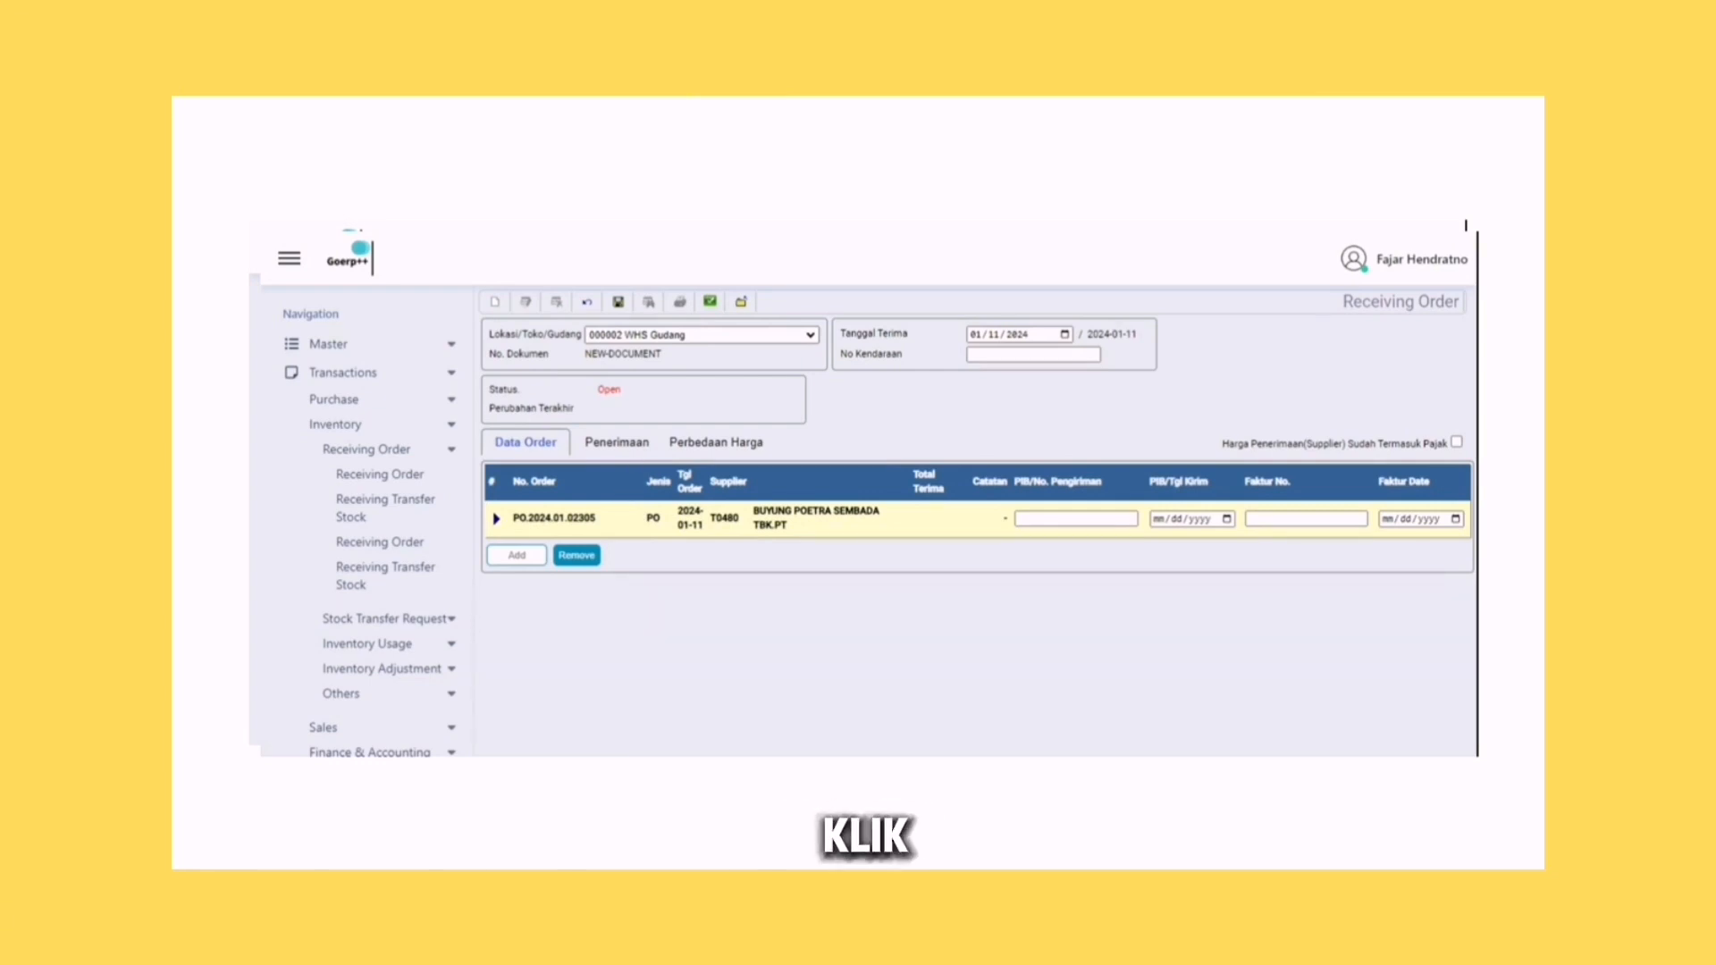
Enter a received quantity of 150 for UDANG VANNAMEI SIZE 21, and save and post the receiving order
{"action": "left_click", "coordinate": [631, 447]}
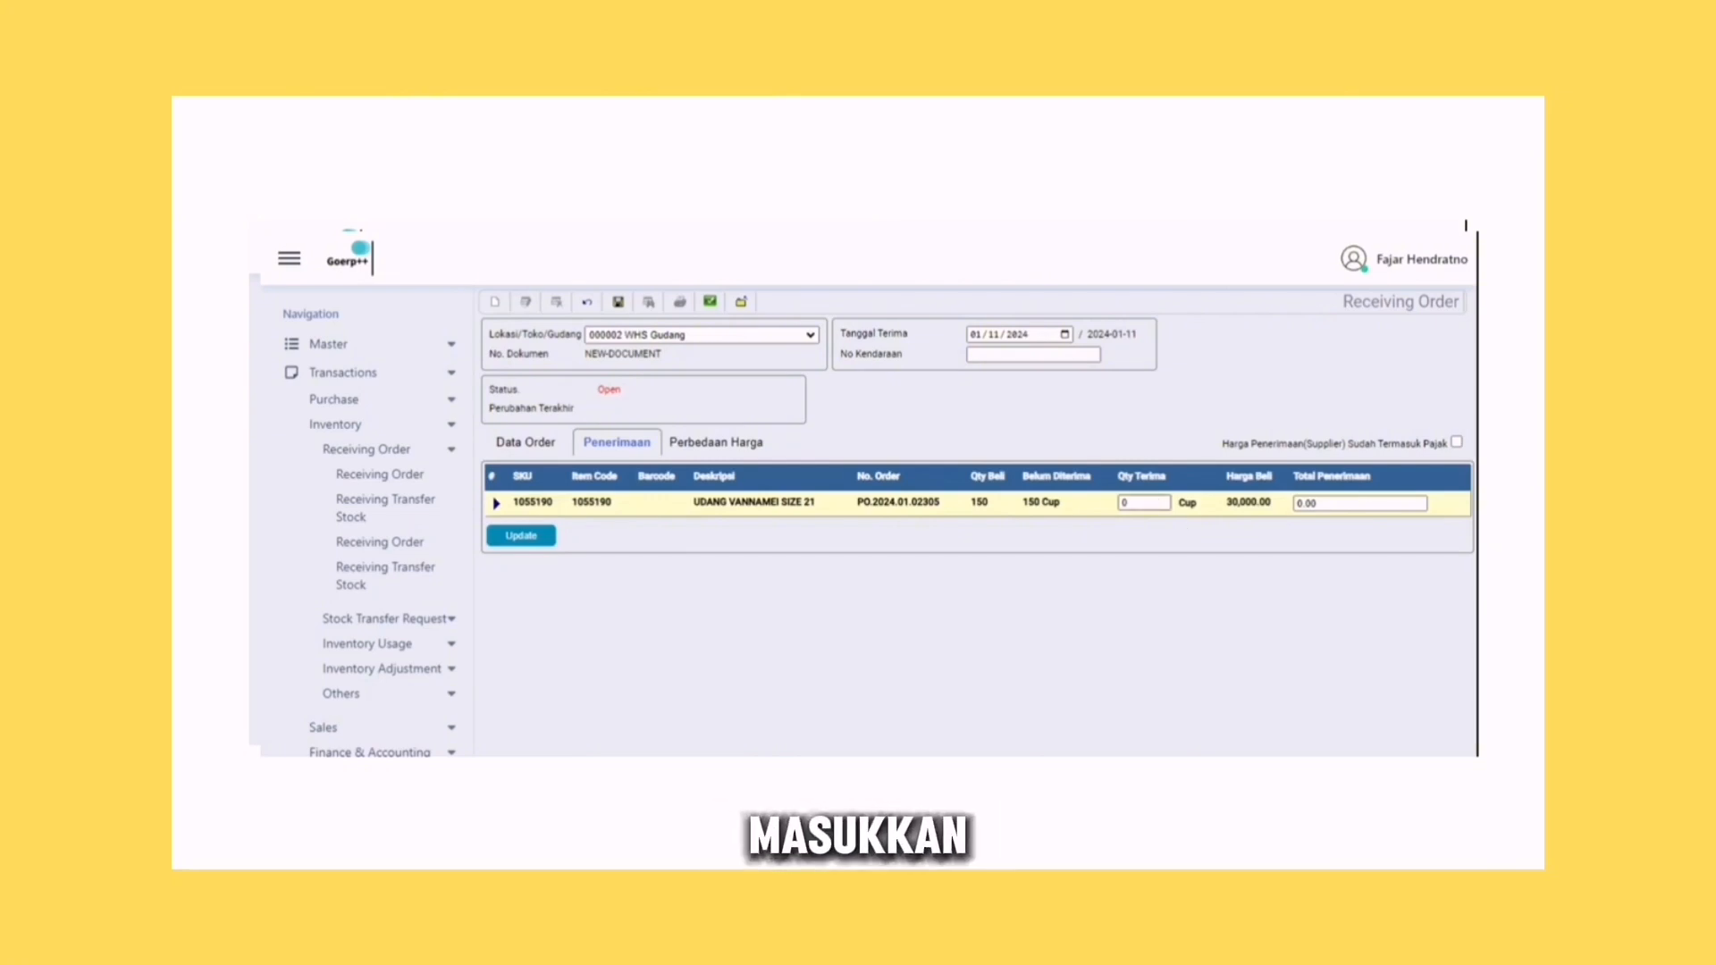
{"action": "left_click", "coordinate": [1158, 502]}
{"action": "type", "text": "150"}
{"action": "key", "text": "Tab"}
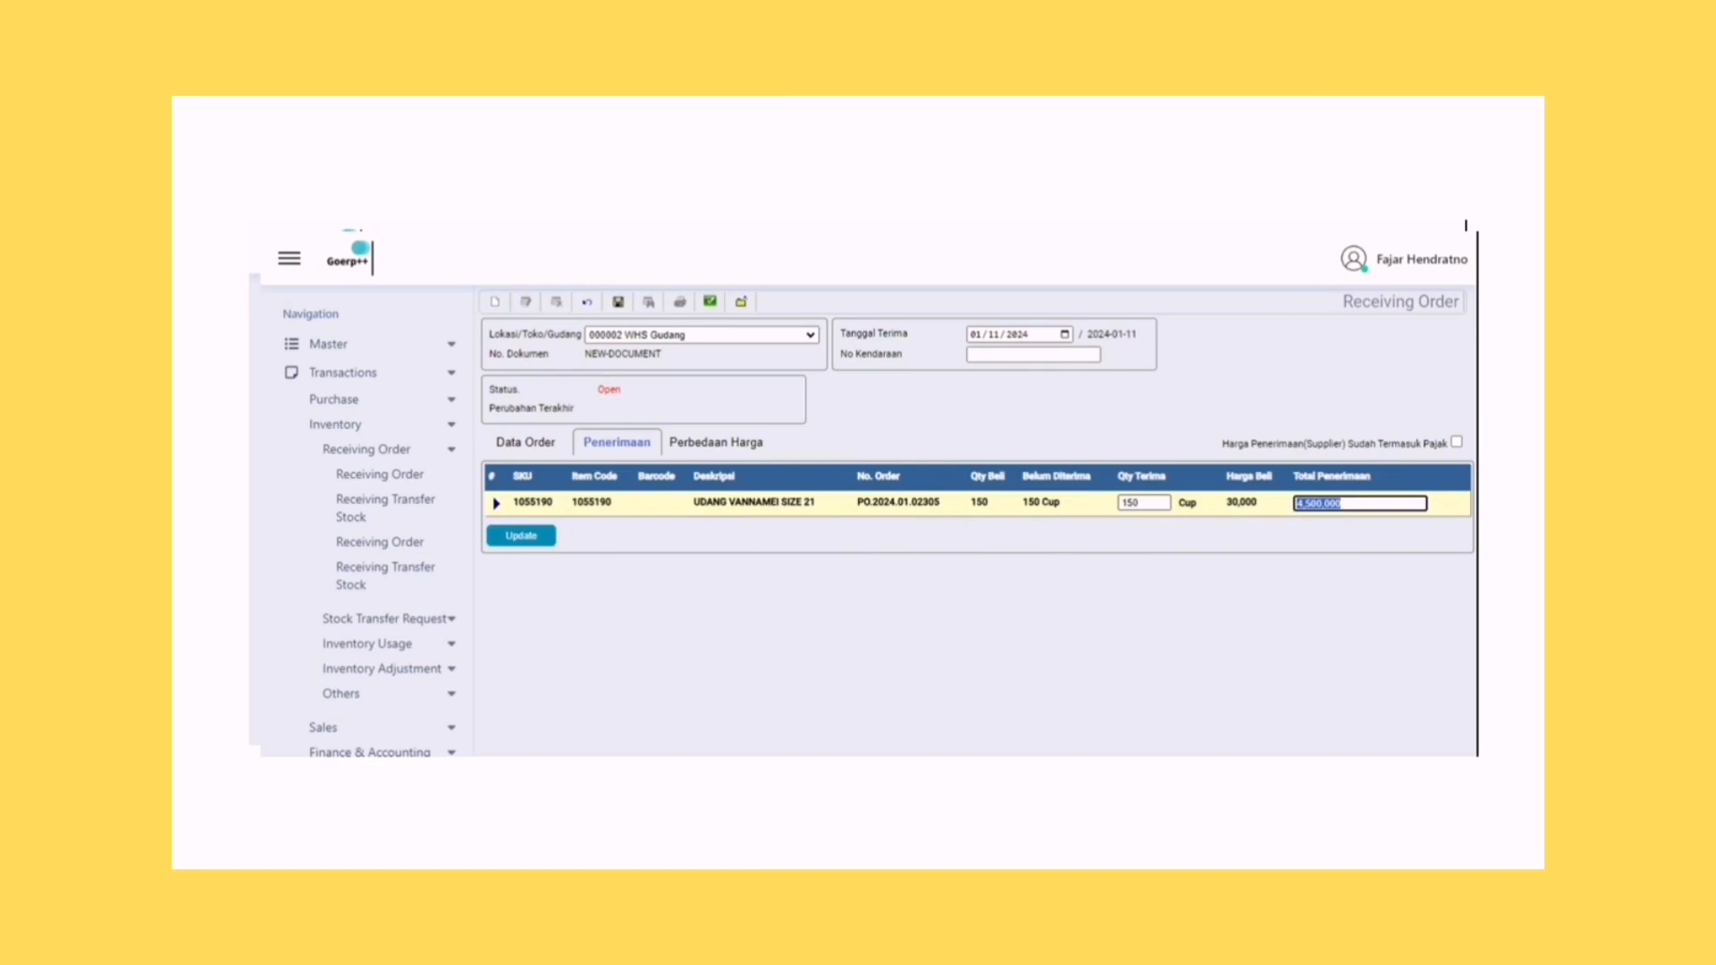
{"action": "left_click", "coordinate": [618, 304]}
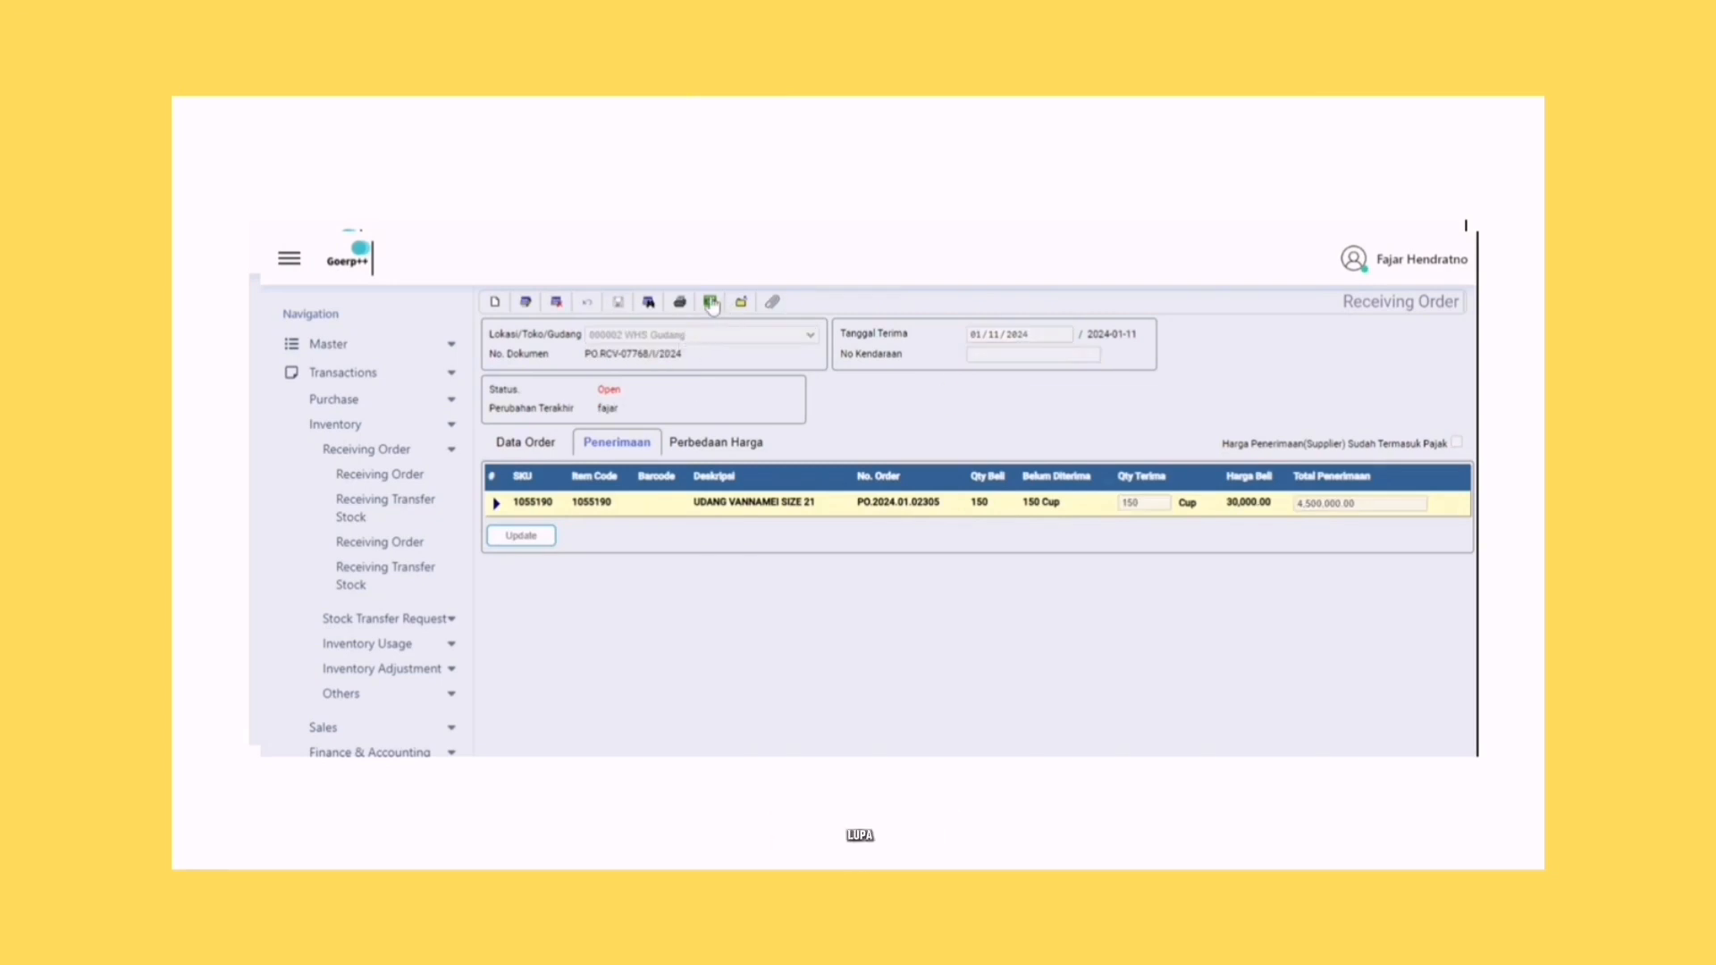
{"action": "left_click", "coordinate": [711, 303]}
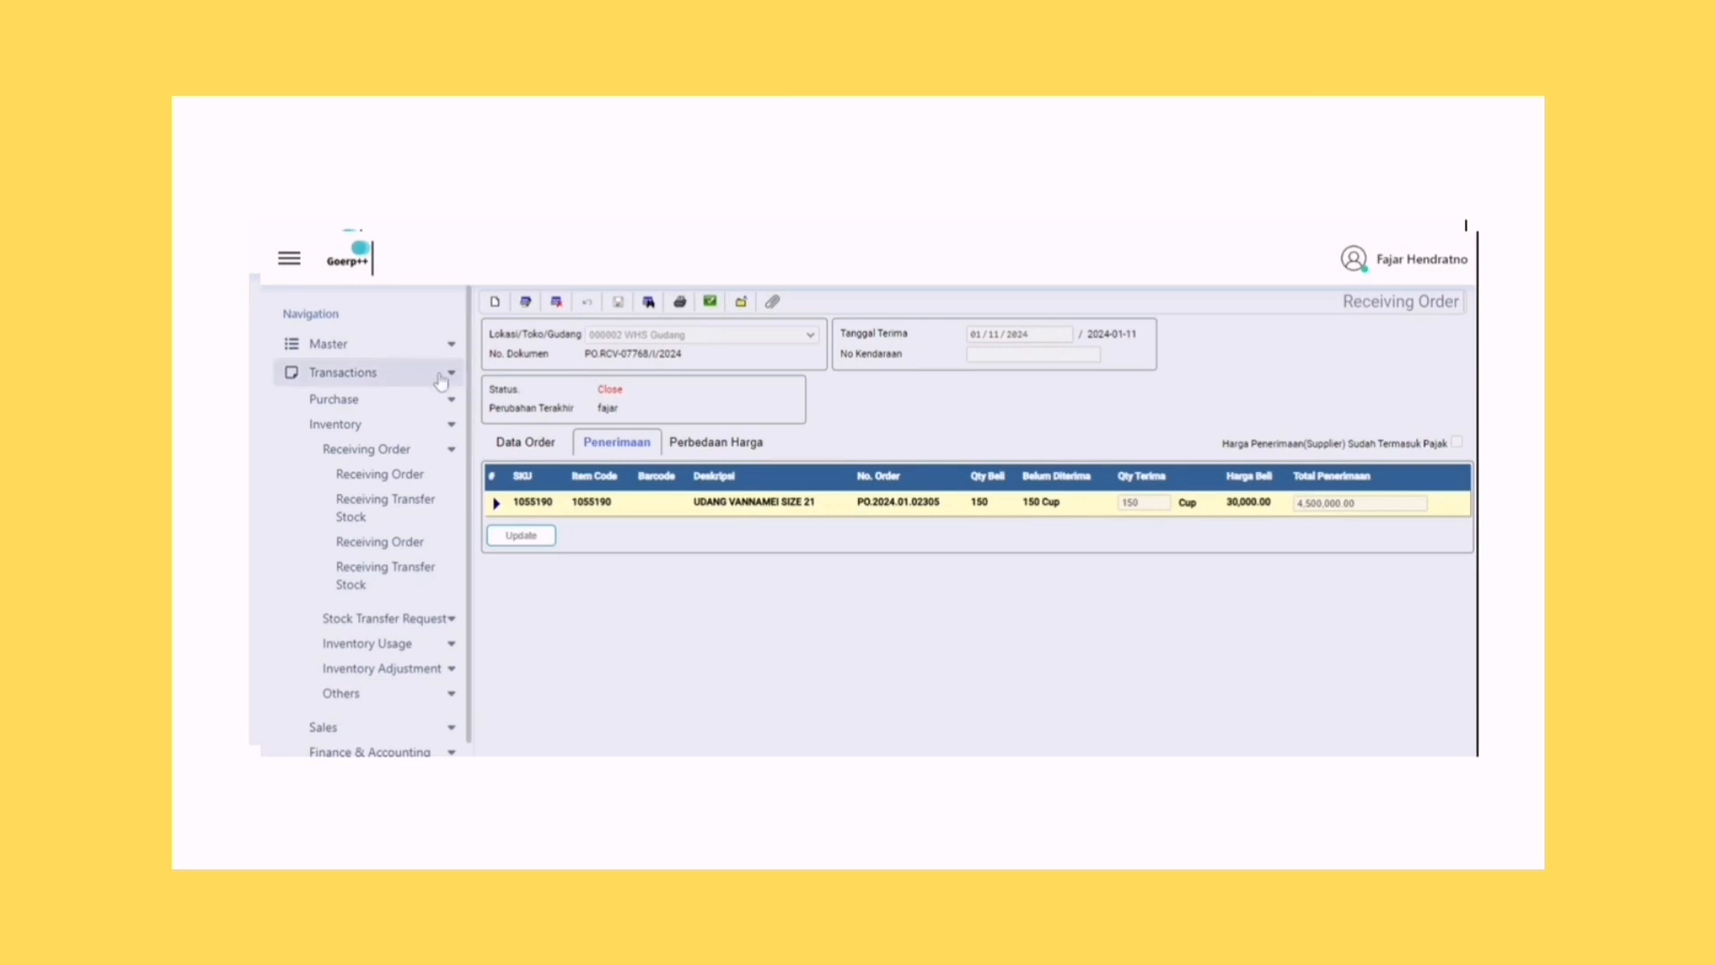
Open Production Step 1 among the other inventory transactions and start a new production document
{"action": "left_click", "coordinate": [449, 429]}
{"action": "left_click", "coordinate": [449, 431]}
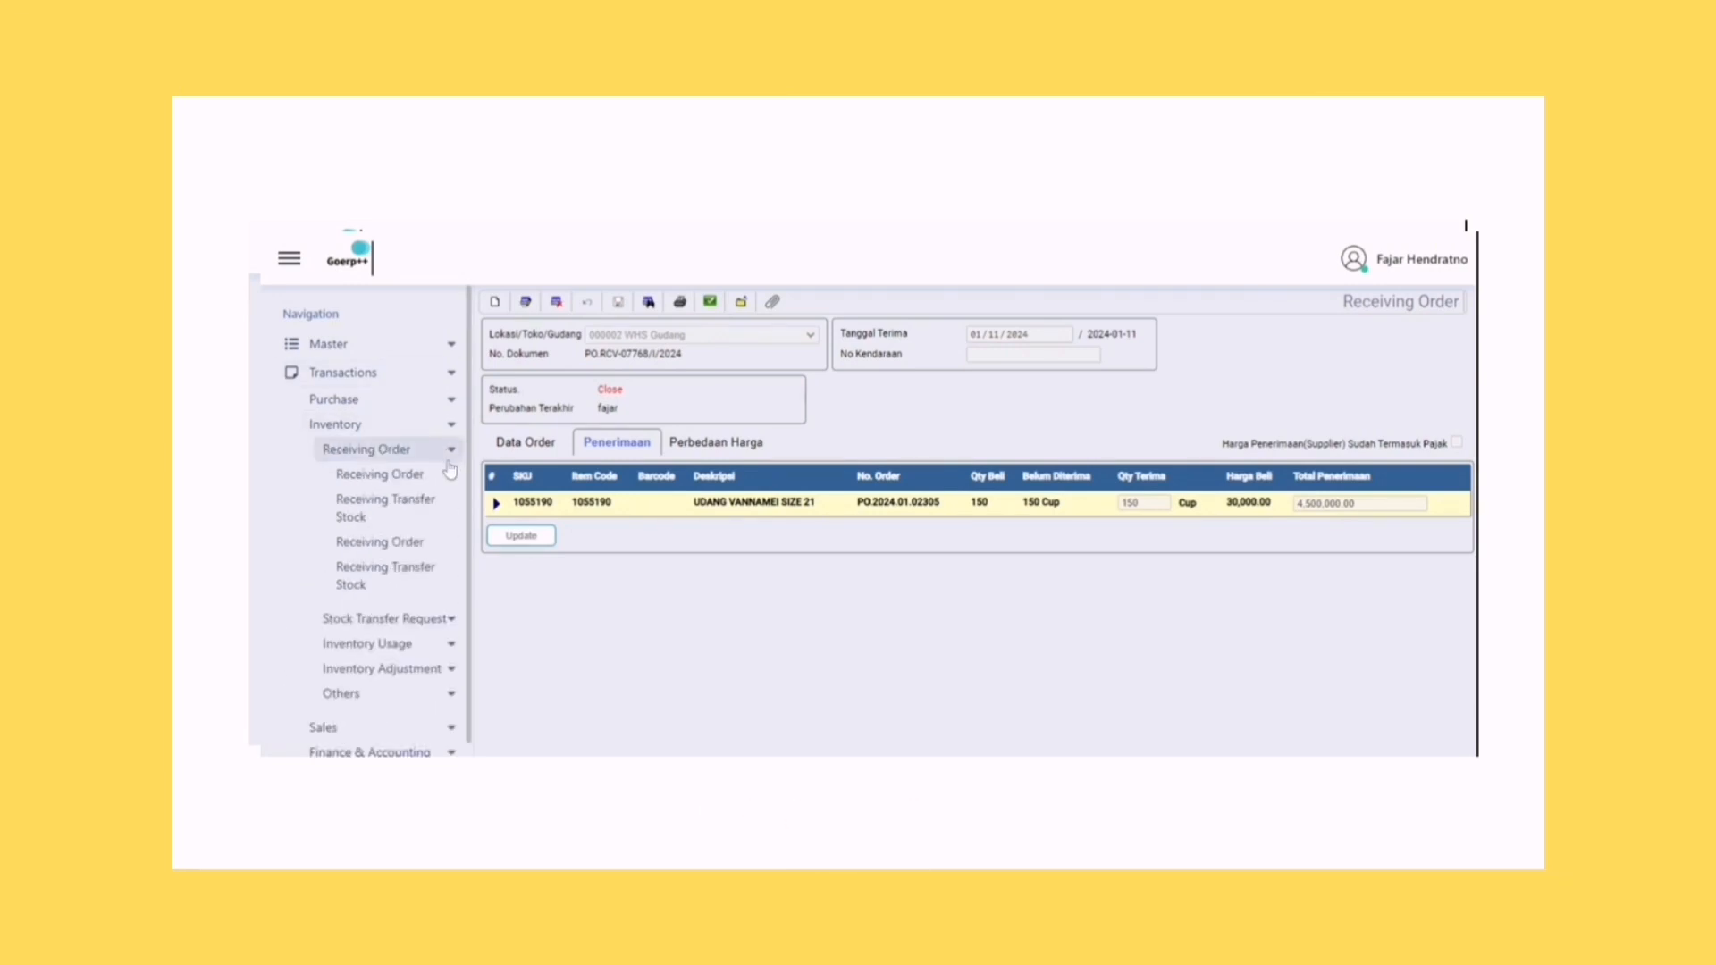
{"action": "left_click", "coordinate": [451, 450]}
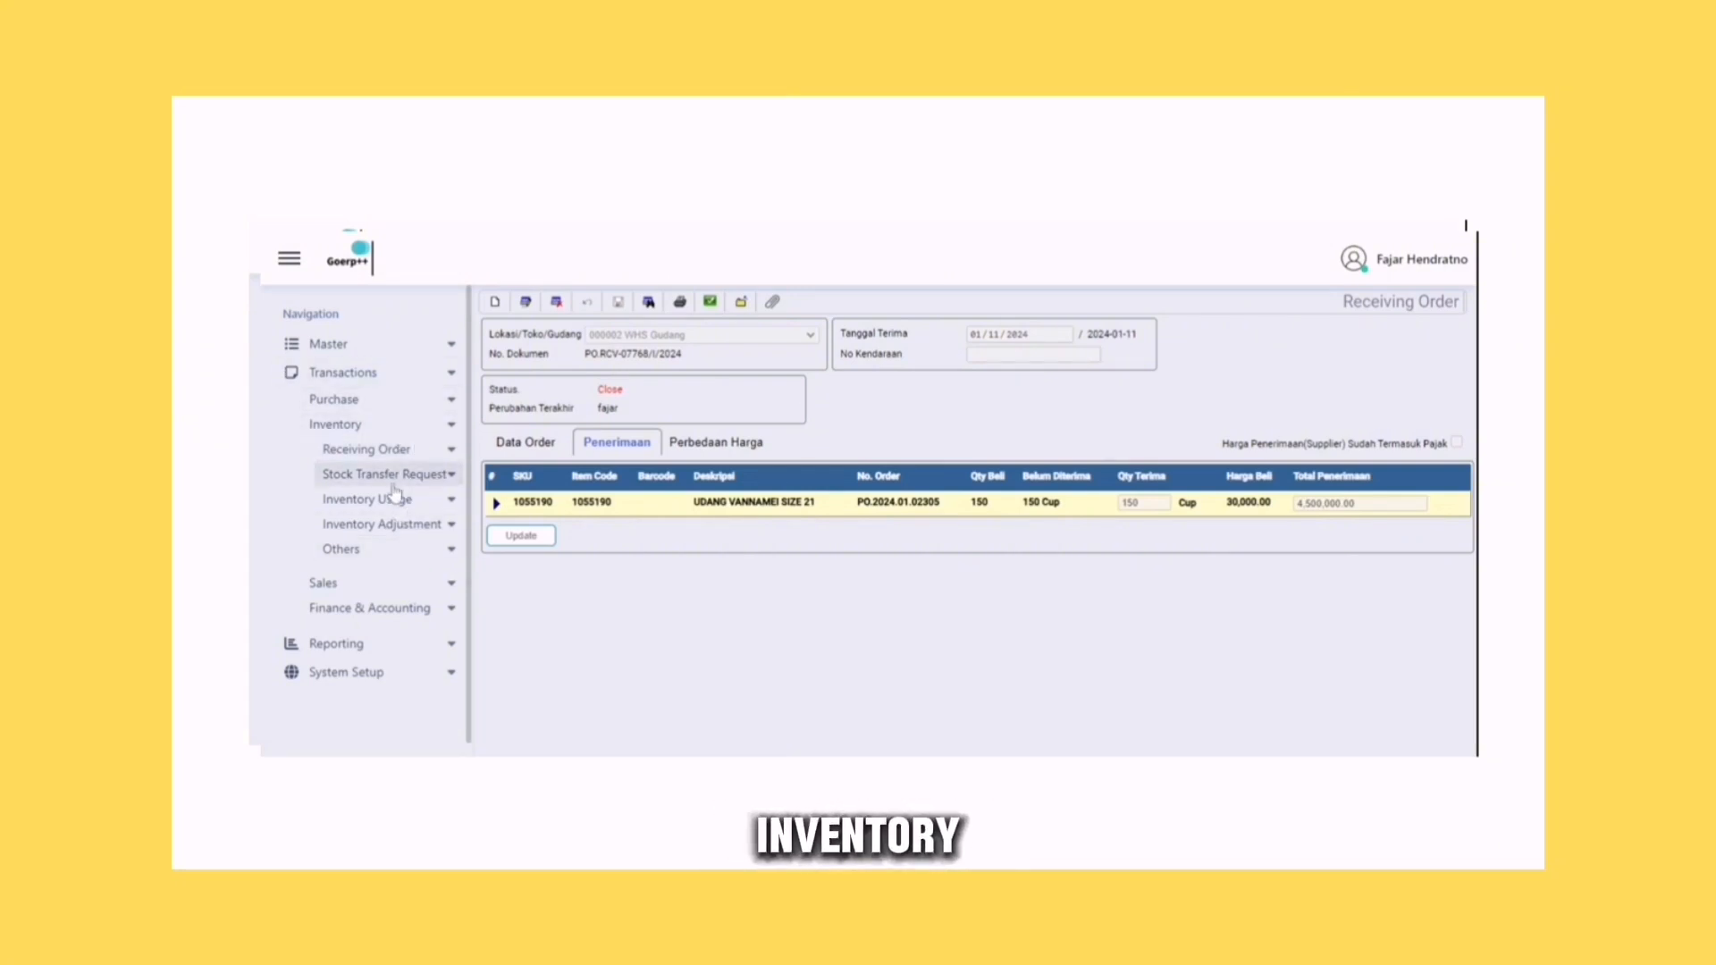
{"action": "left_click", "coordinate": [390, 552]}
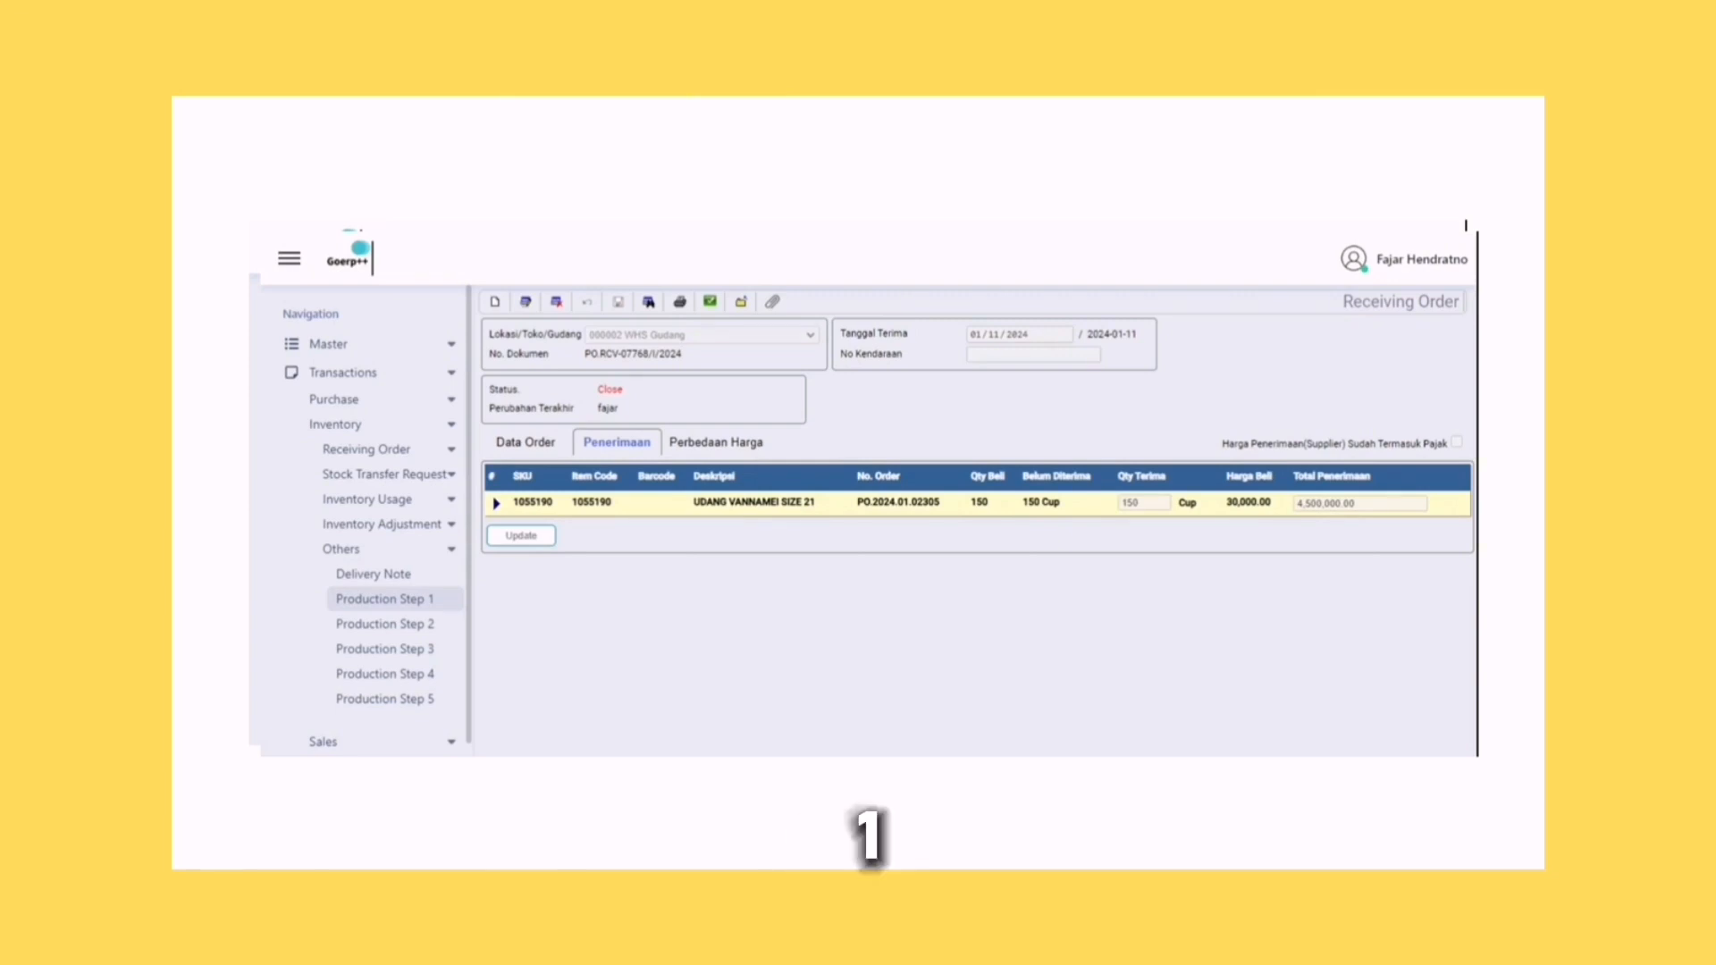
{"action": "left_click", "coordinate": [416, 611]}
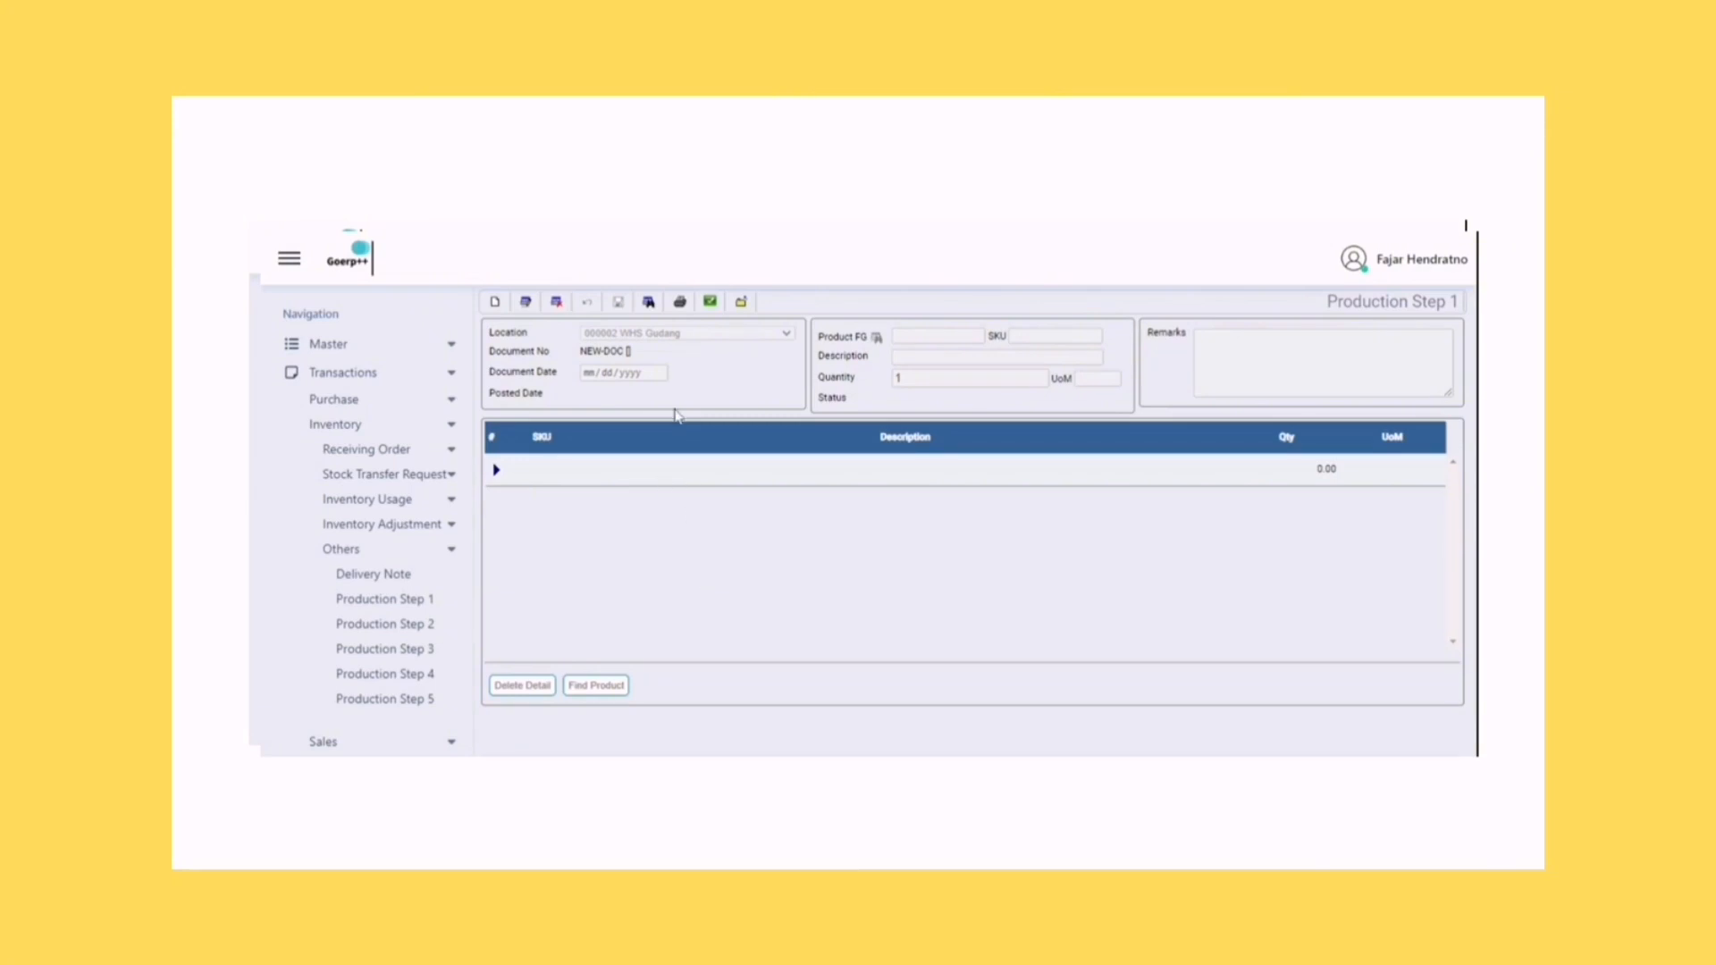
{"action": "left_click", "coordinate": [497, 303]}
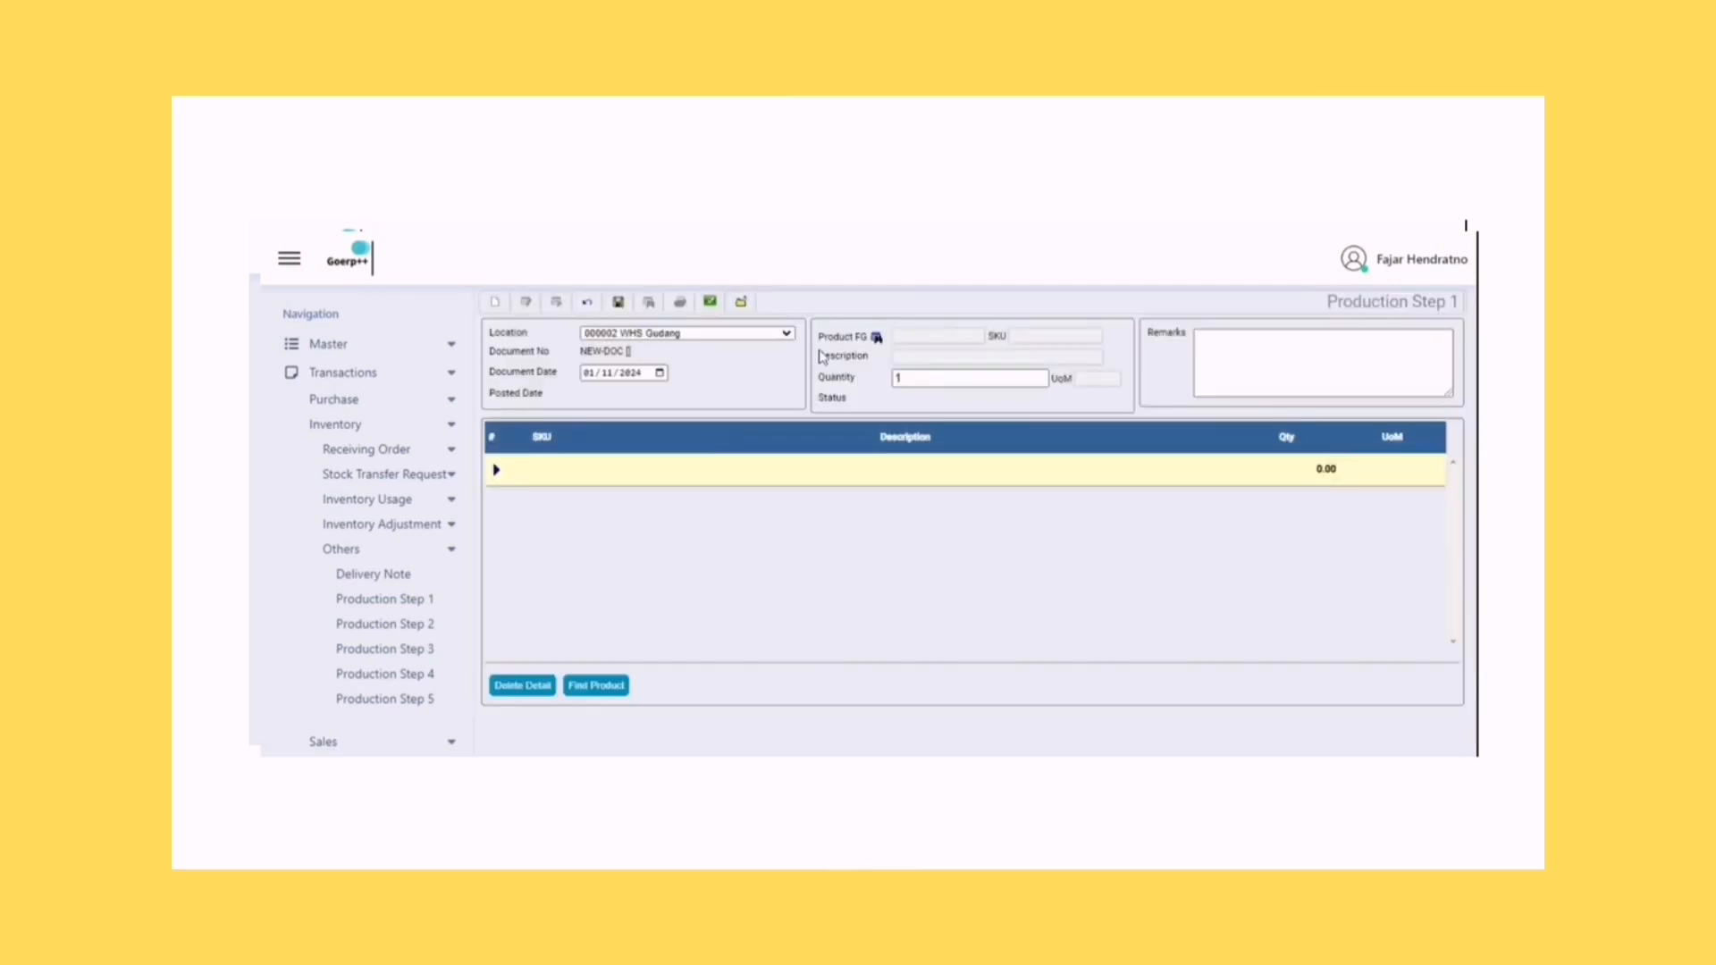
Search the finished goods for "vann", choose UDANG VANNAMEI SIZE 21 UTUH as the product, and set its quantity to 145
{"action": "left_click", "coordinate": [876, 338]}
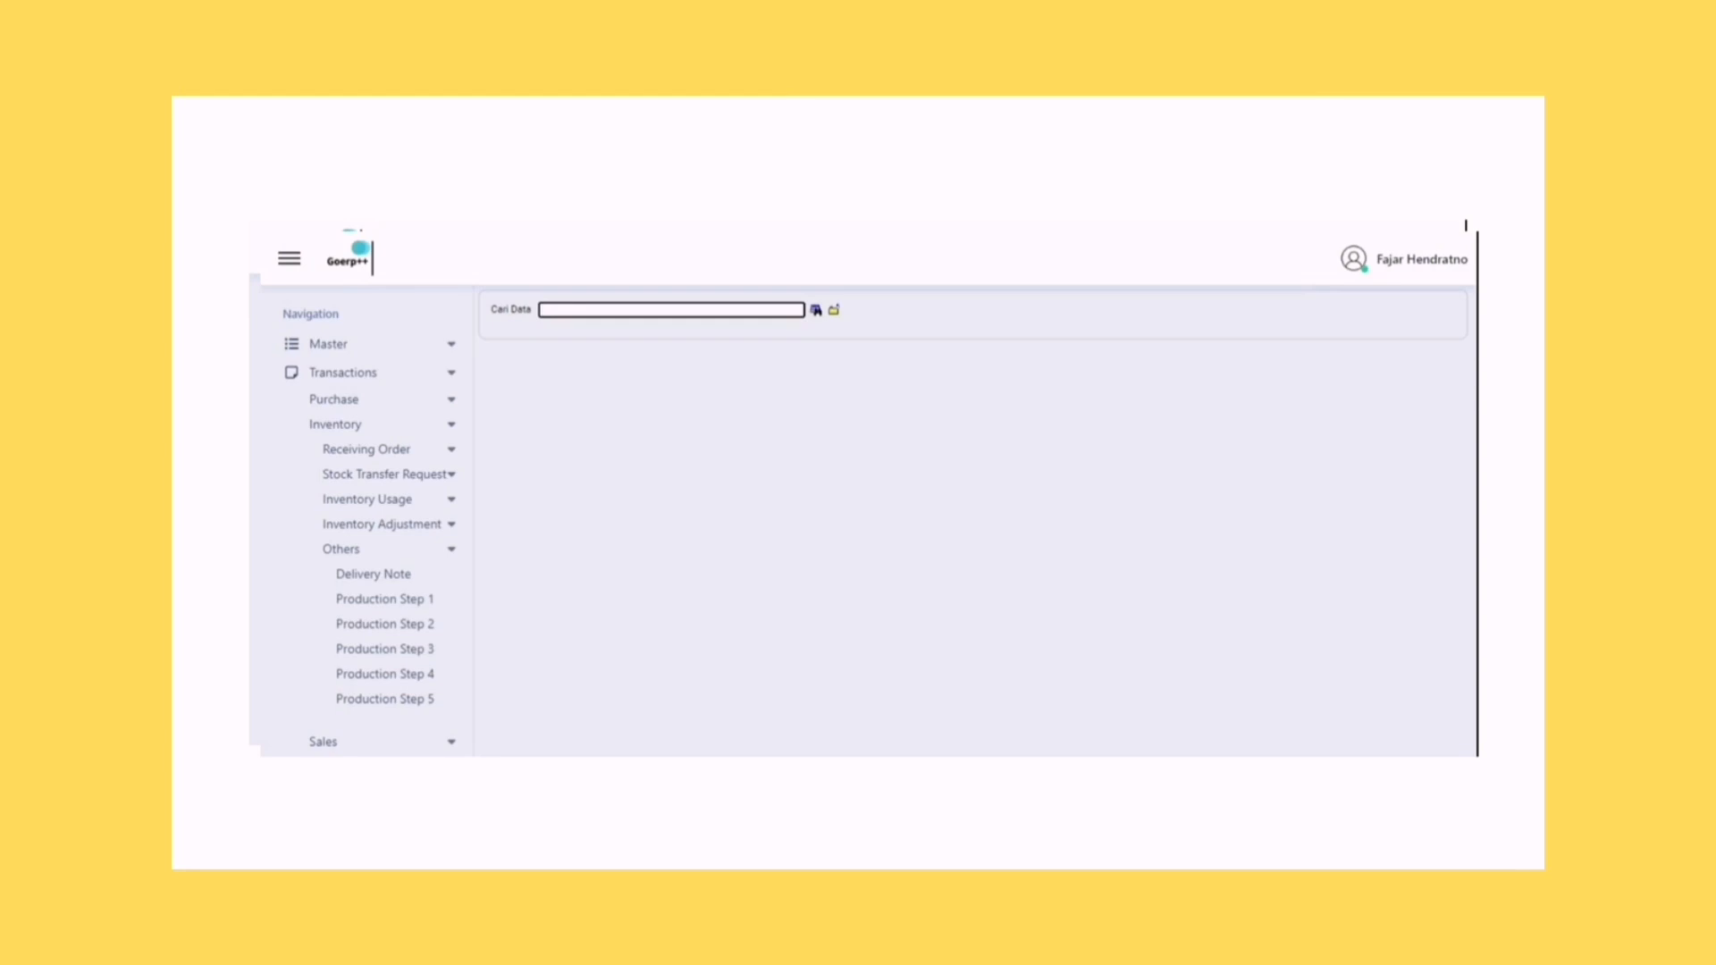
{"action": "type", "text": "vann"}
{"action": "key", "text": "Return"}
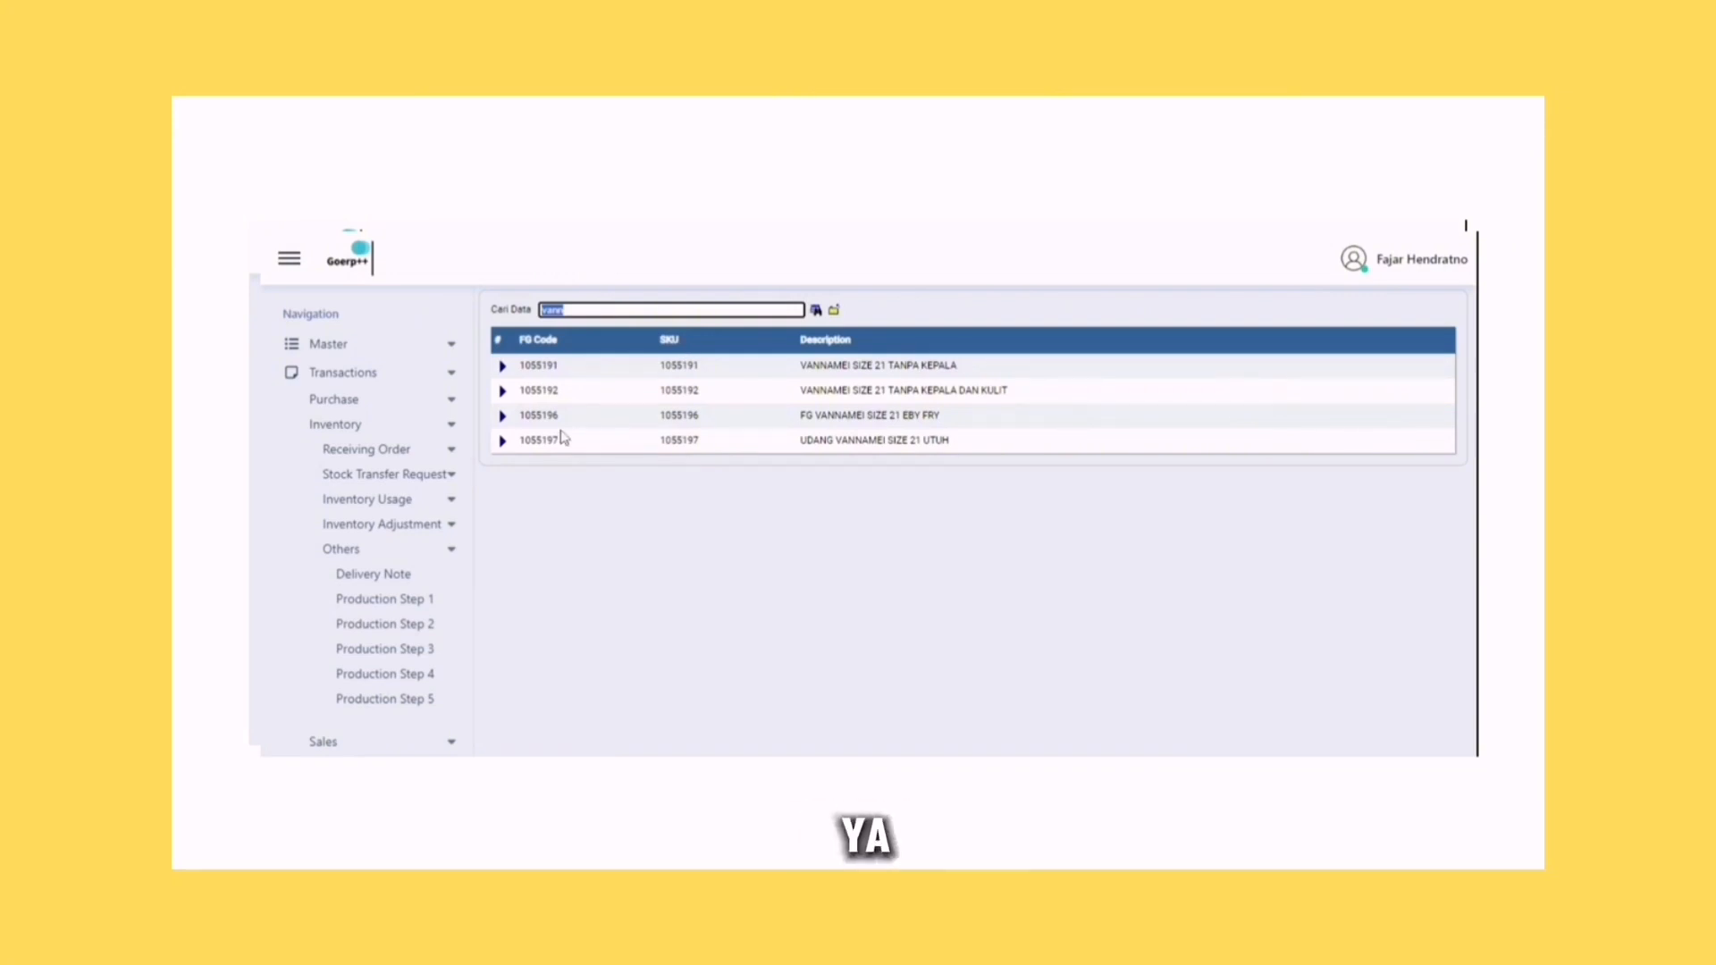
{"action": "left_click", "coordinate": [502, 440]}
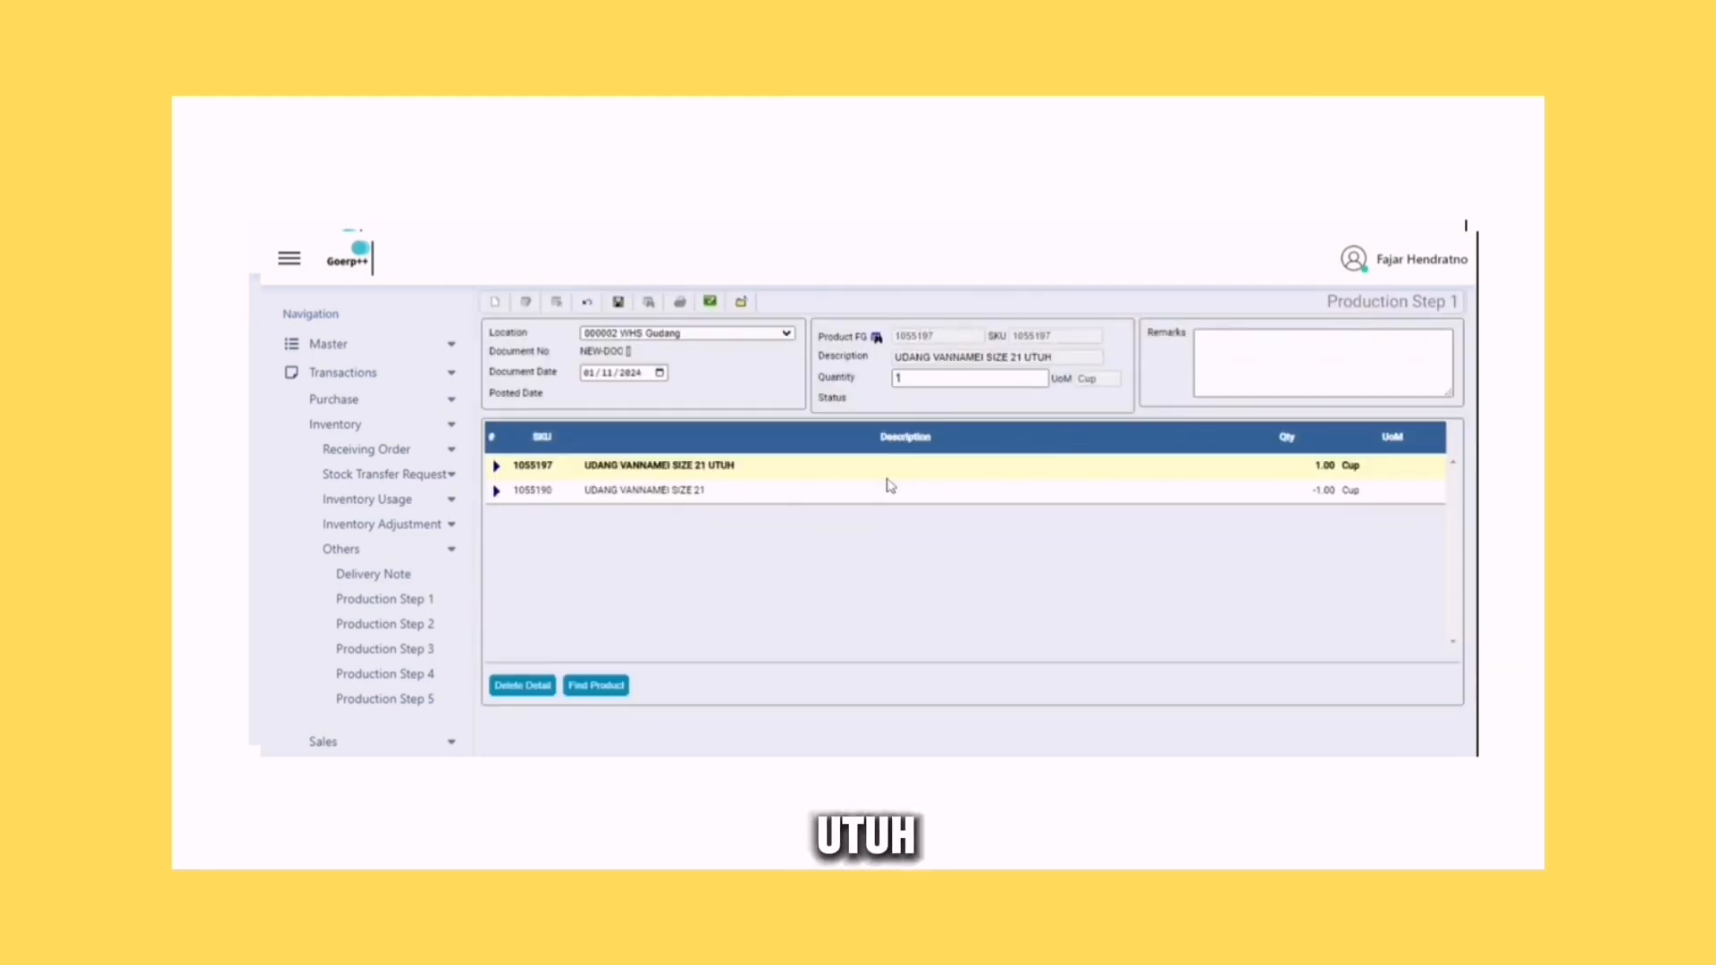
{"action": "left_click", "coordinate": [908, 378]}
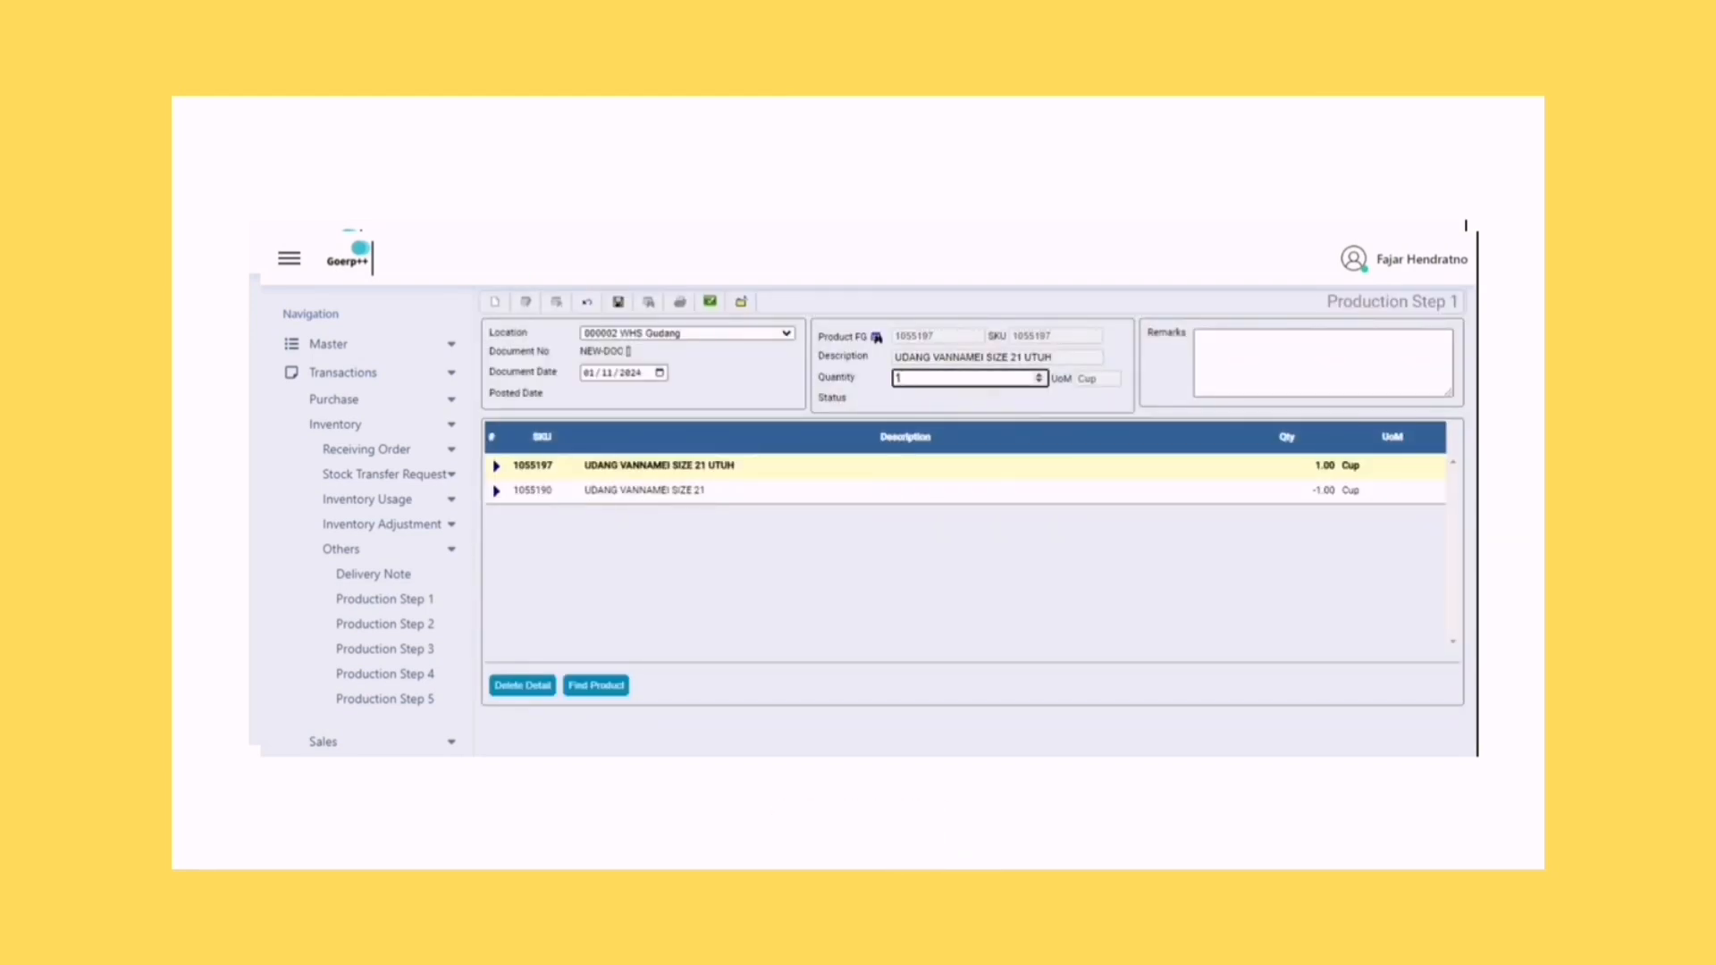
{"action": "type", "text": "45"}
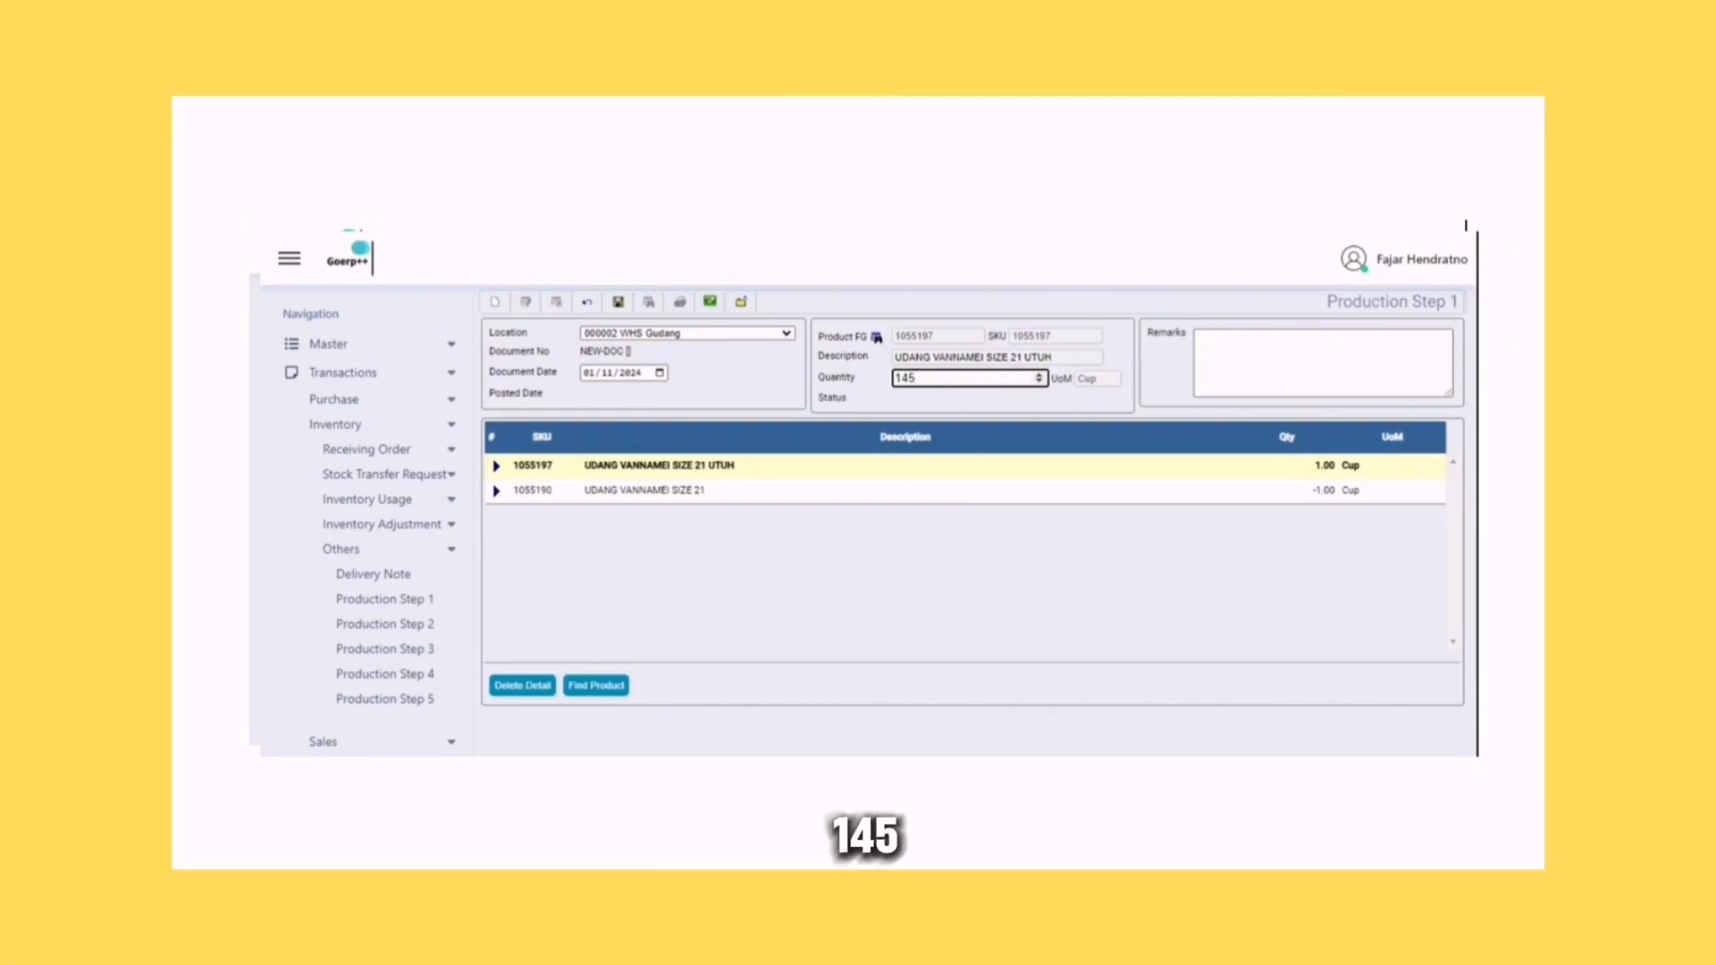
{"action": "key", "text": "Tab"}
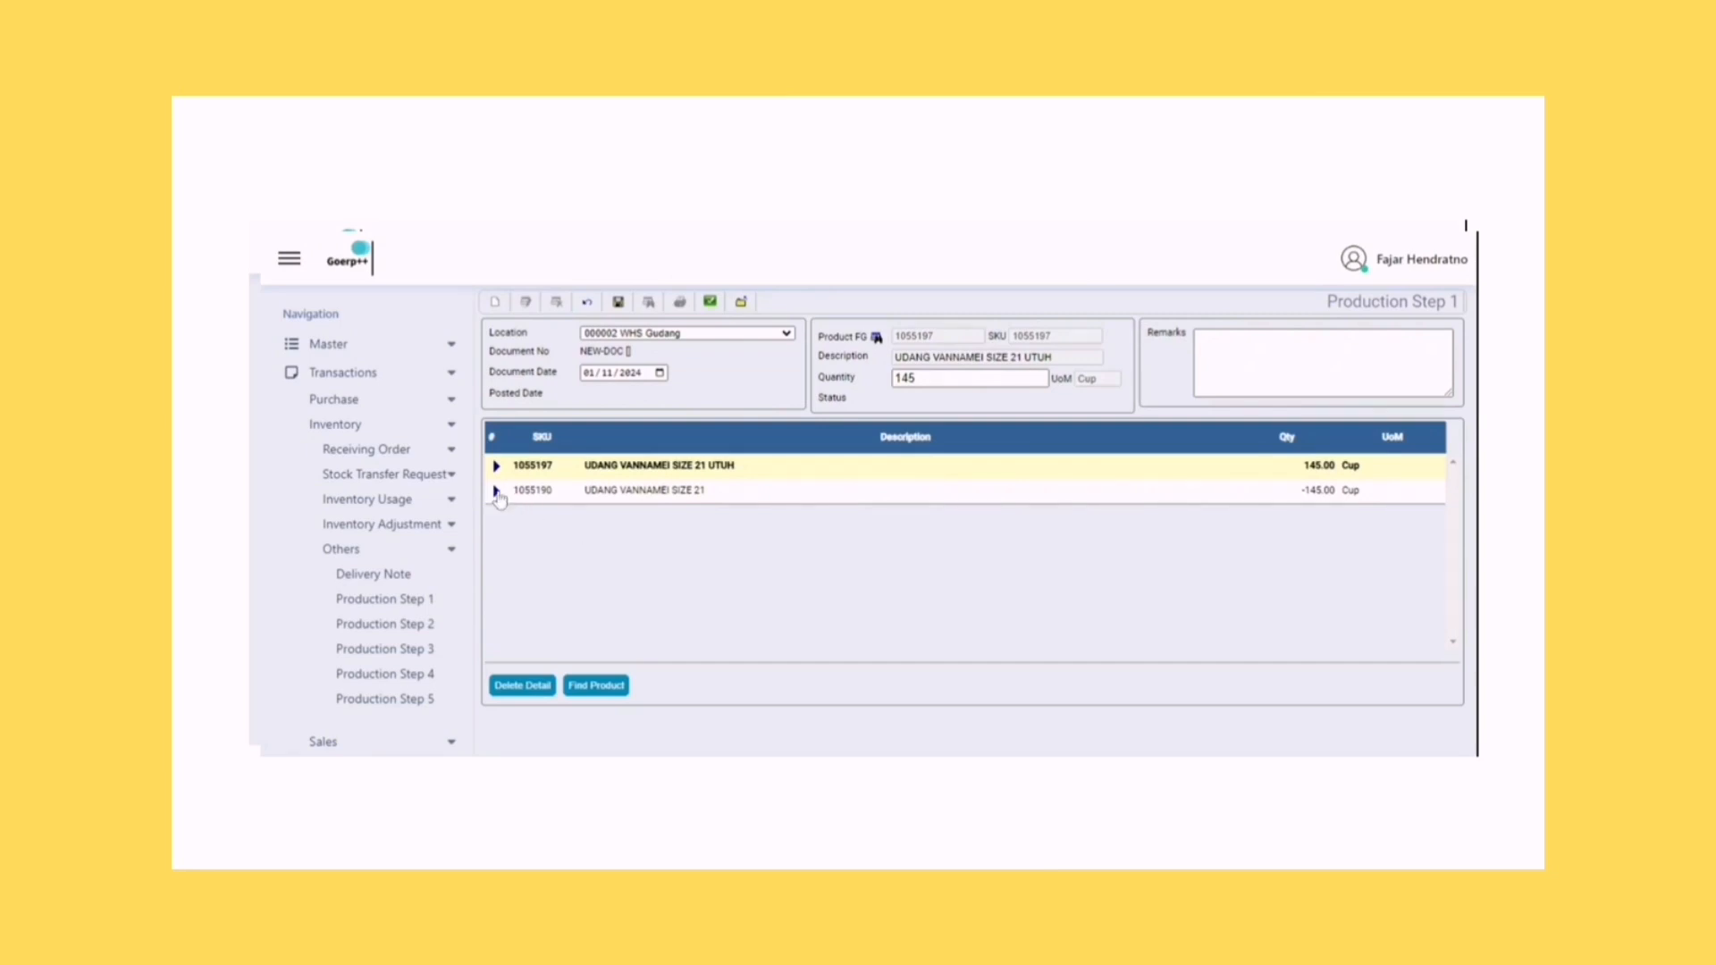
Set the raw material UDANG VANNAMEI SIZE 21 line's quantity to -150, and save and post the production document
{"action": "left_click", "coordinate": [499, 498]}
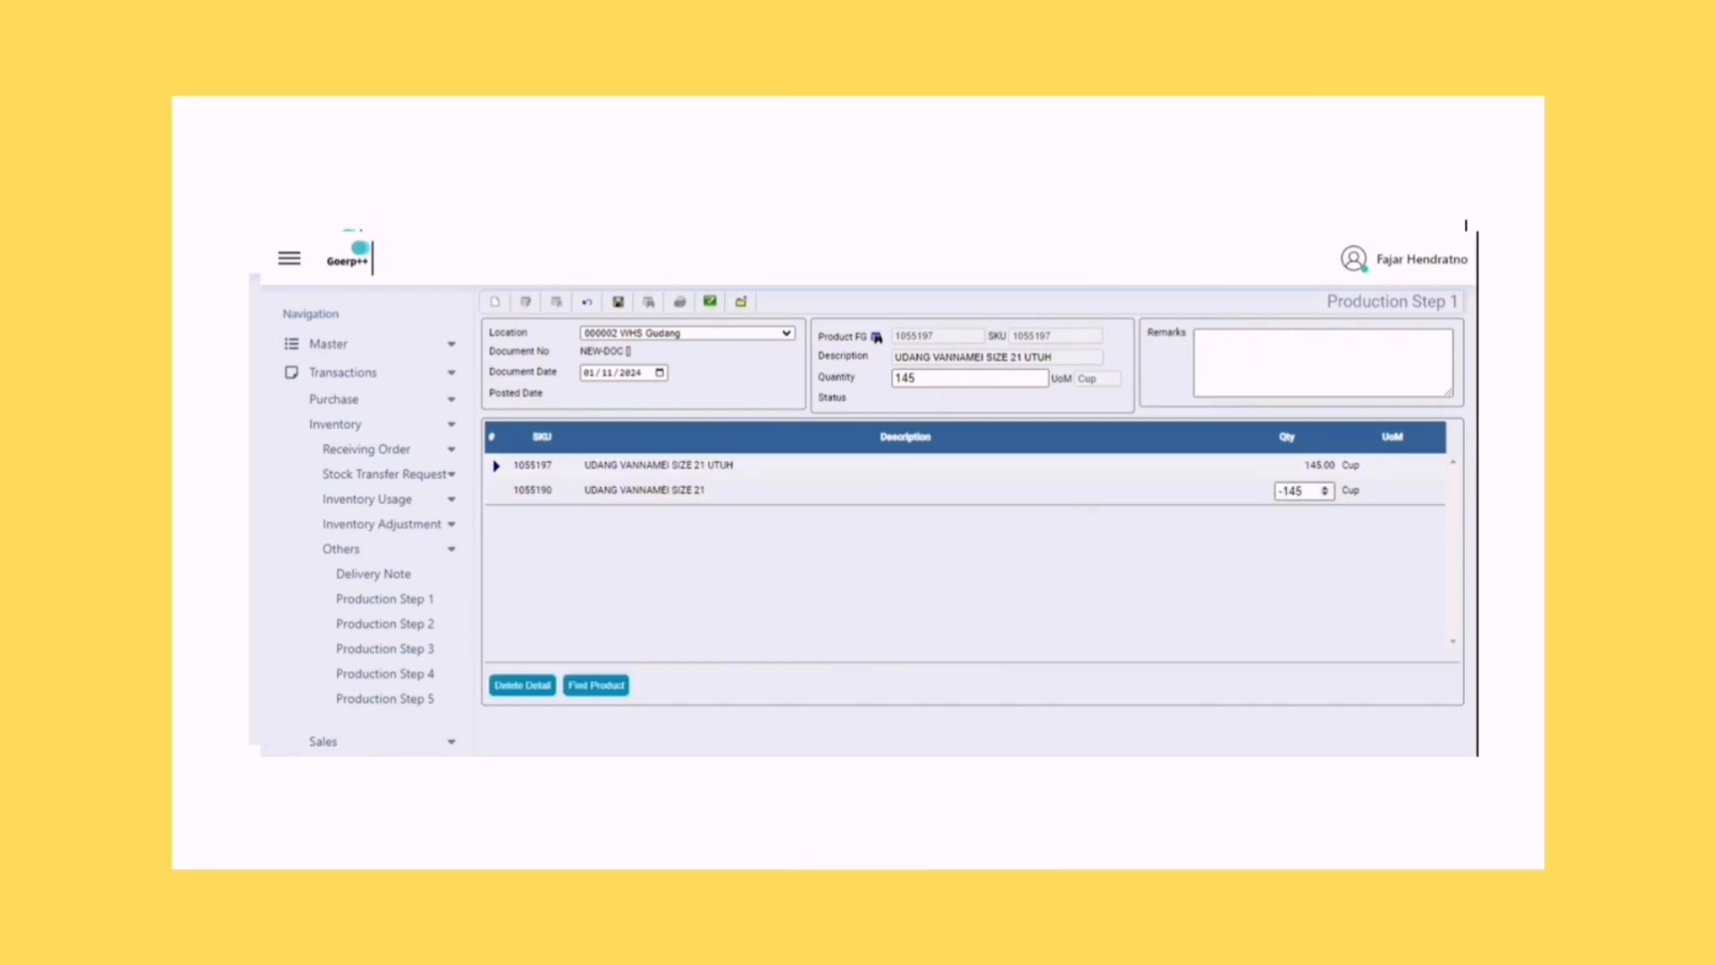
{"action": "left_click", "coordinate": [1302, 492]}
{"action": "left_click", "coordinate": [1303, 491]}
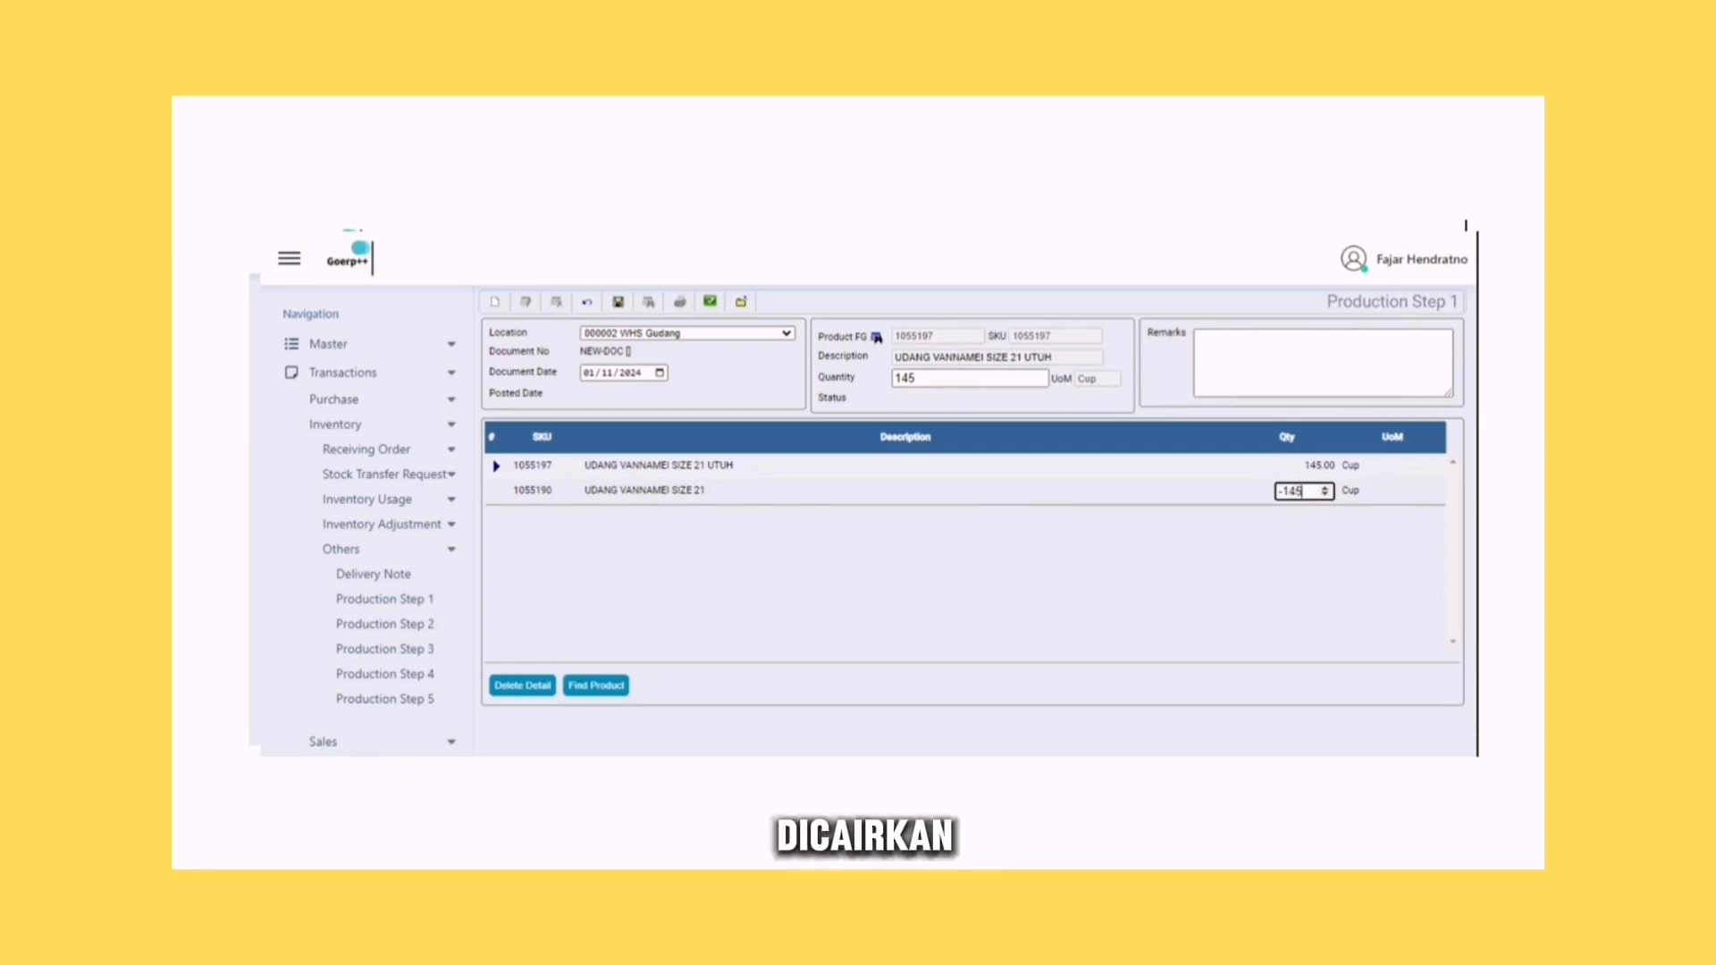
{"action": "key", "text": "BackSpace"}
{"action": "key", "text": "BackSpace"}
{"action": "type", "text": "50"}
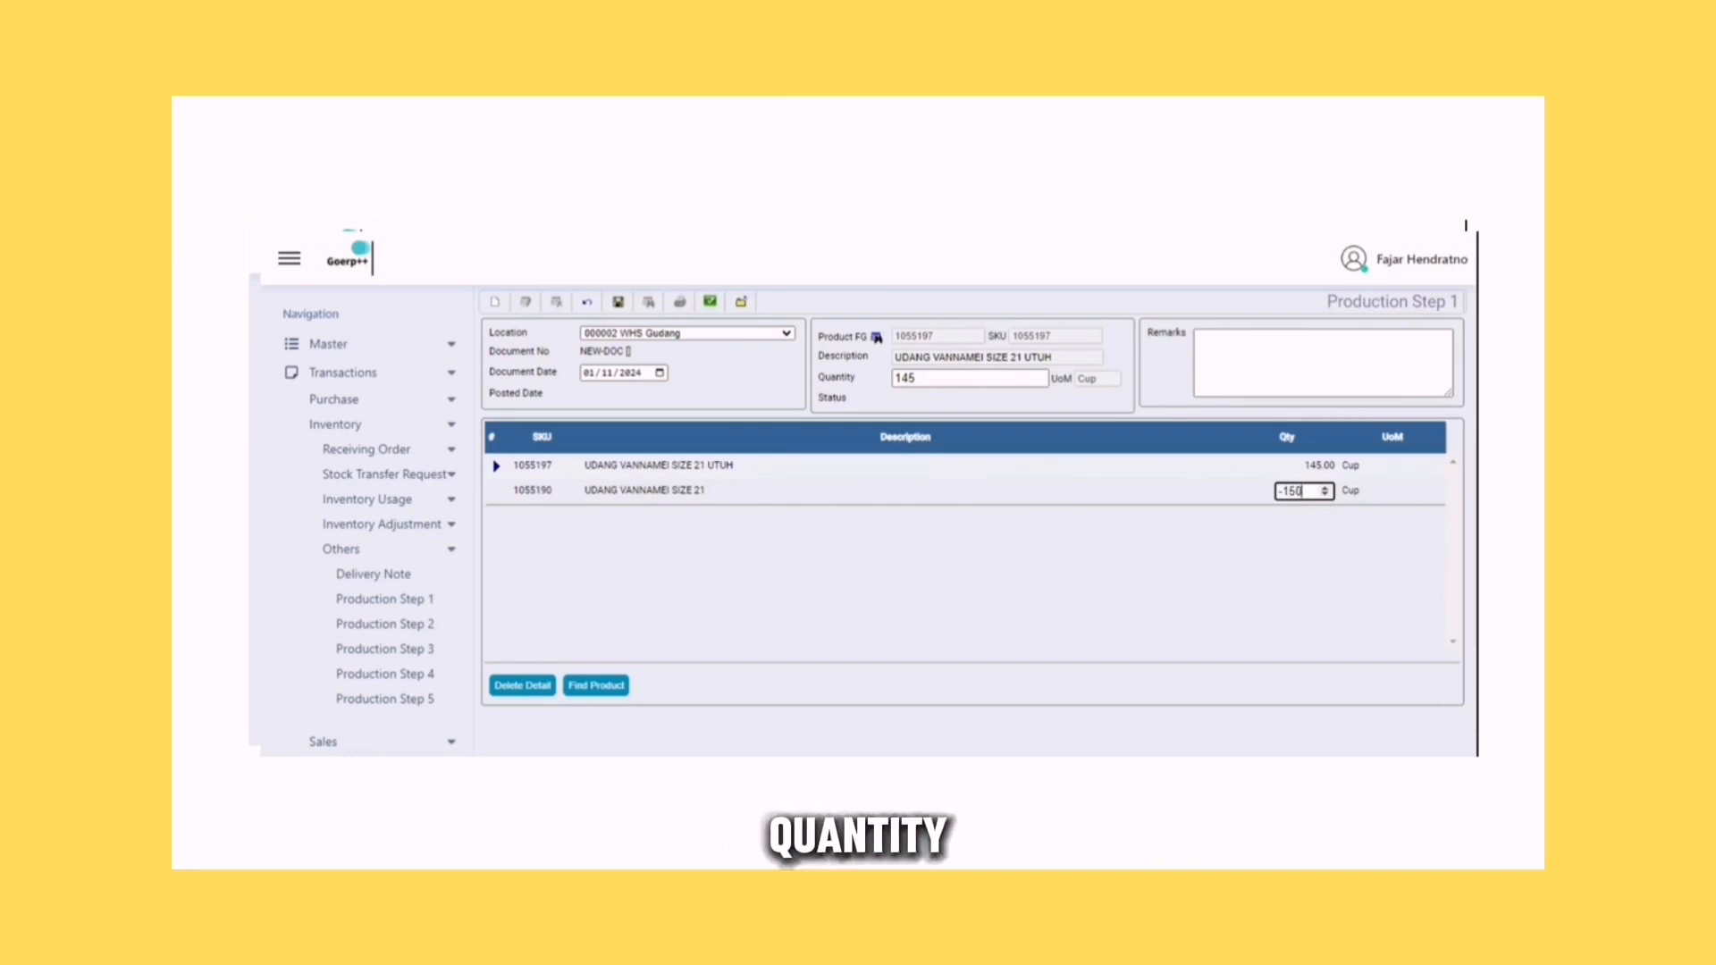
{"action": "key", "text": "Return"}
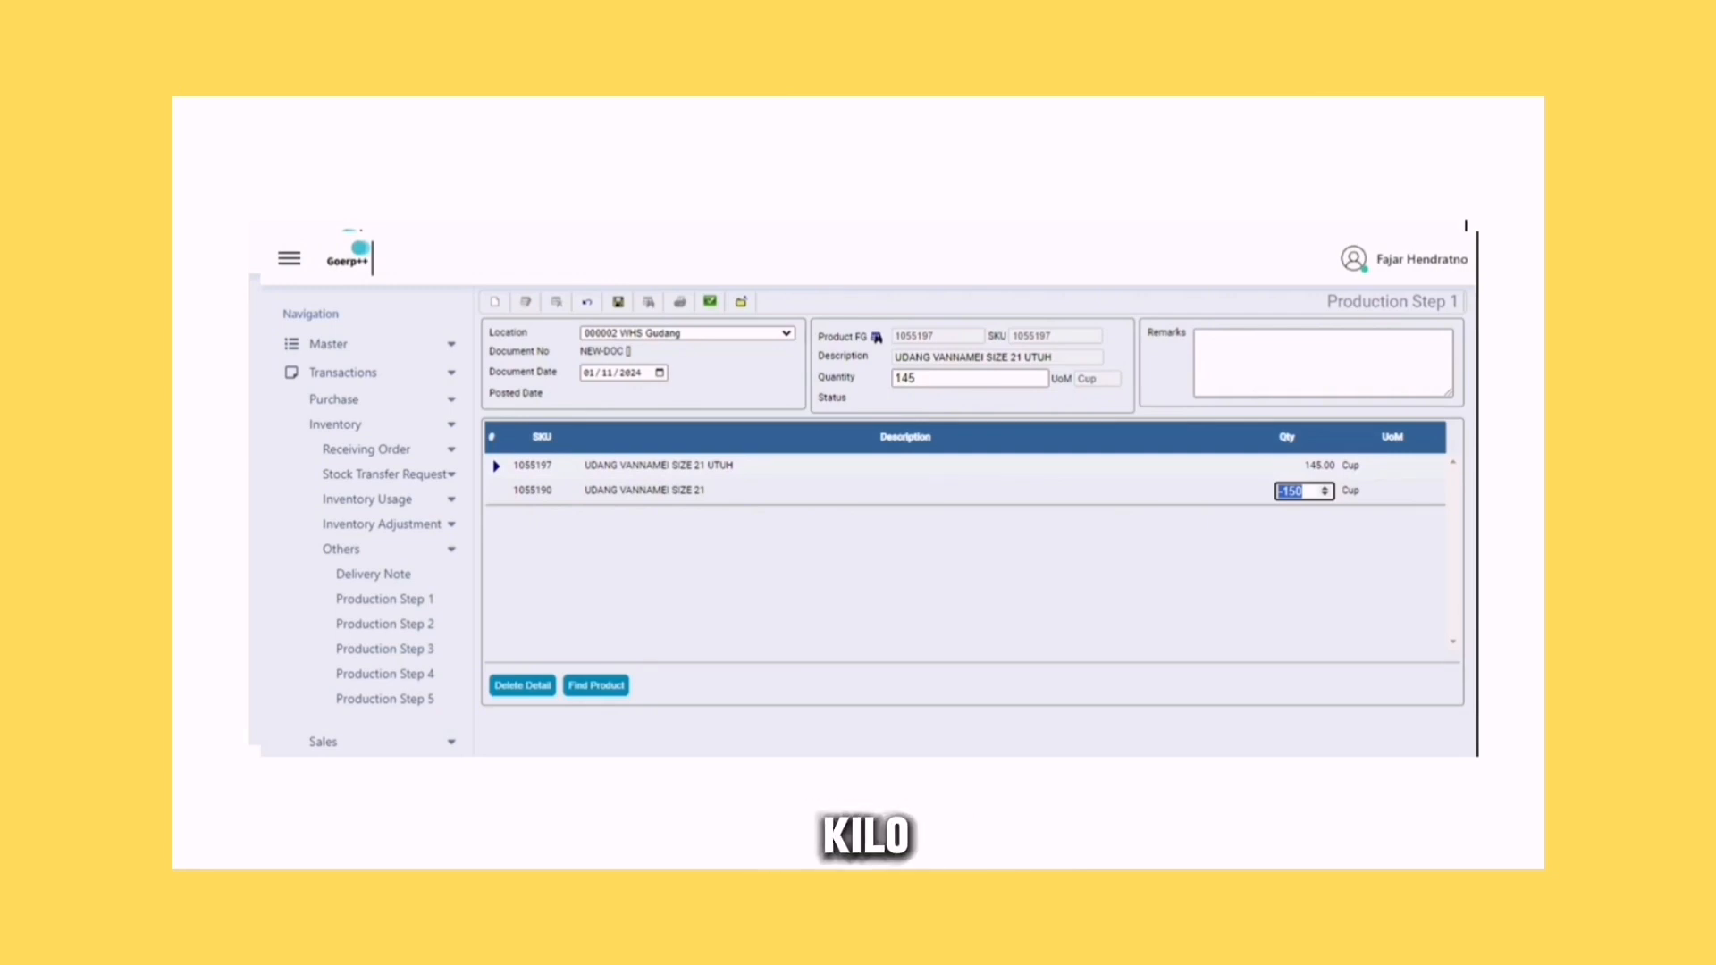
{"action": "left_click", "coordinate": [613, 561]}
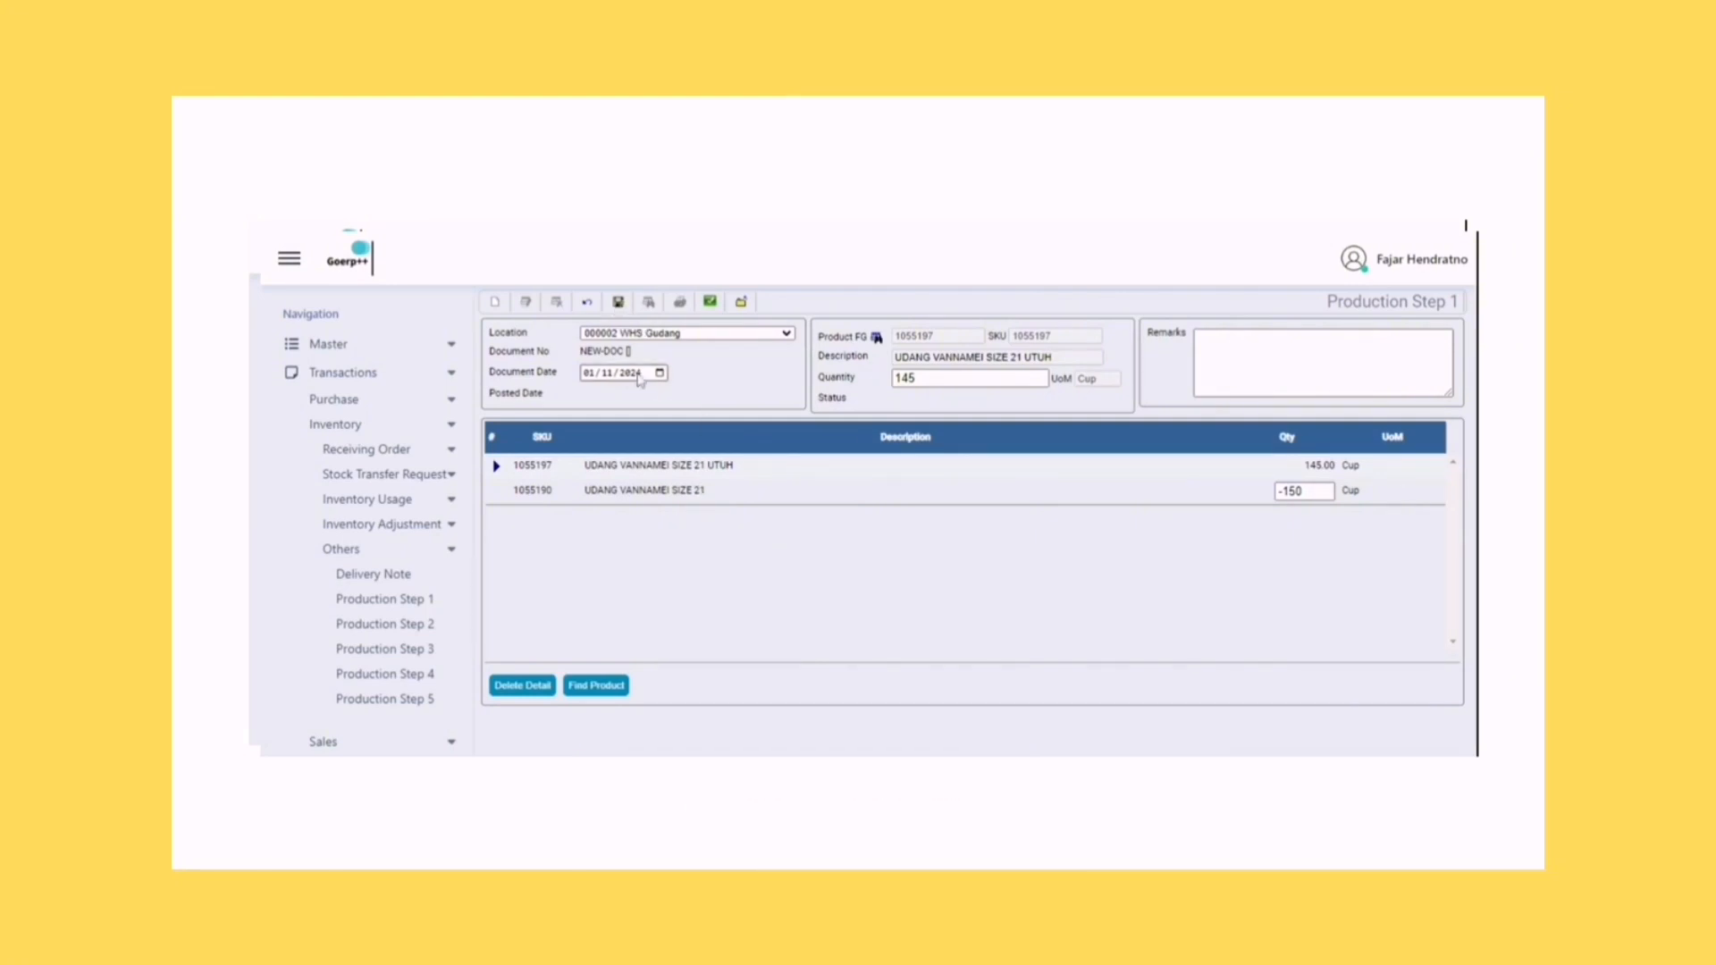
{"action": "left_click", "coordinate": [618, 302]}
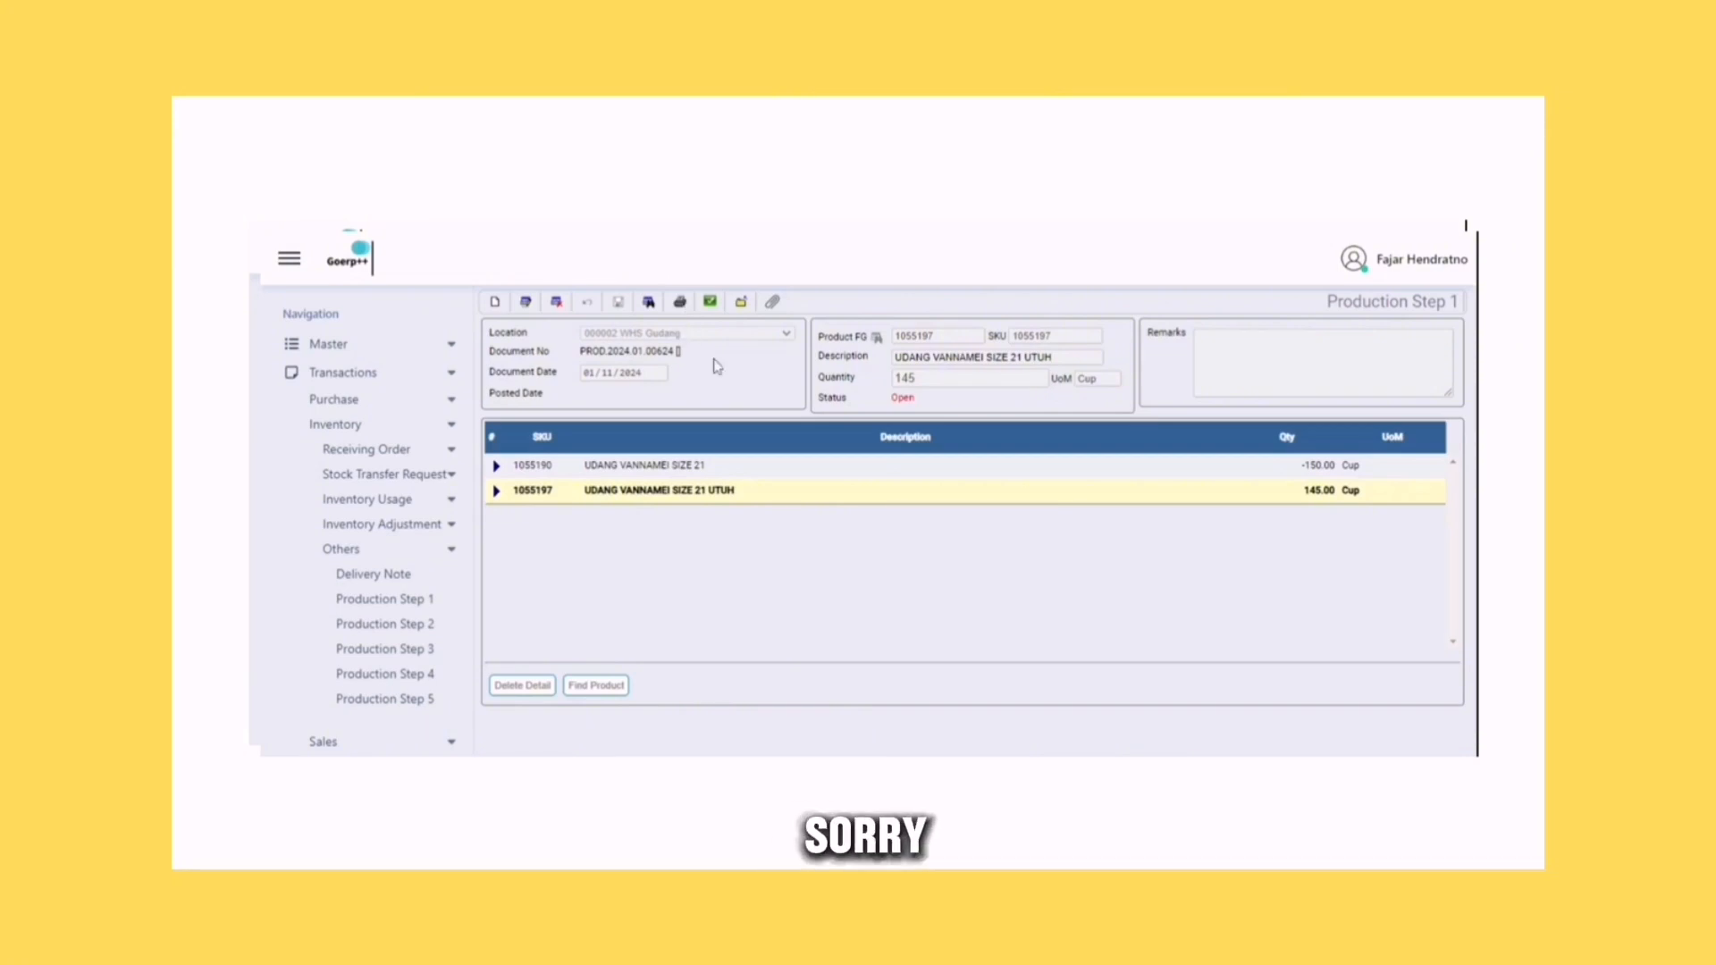
{"action": "left_click", "coordinate": [710, 304]}
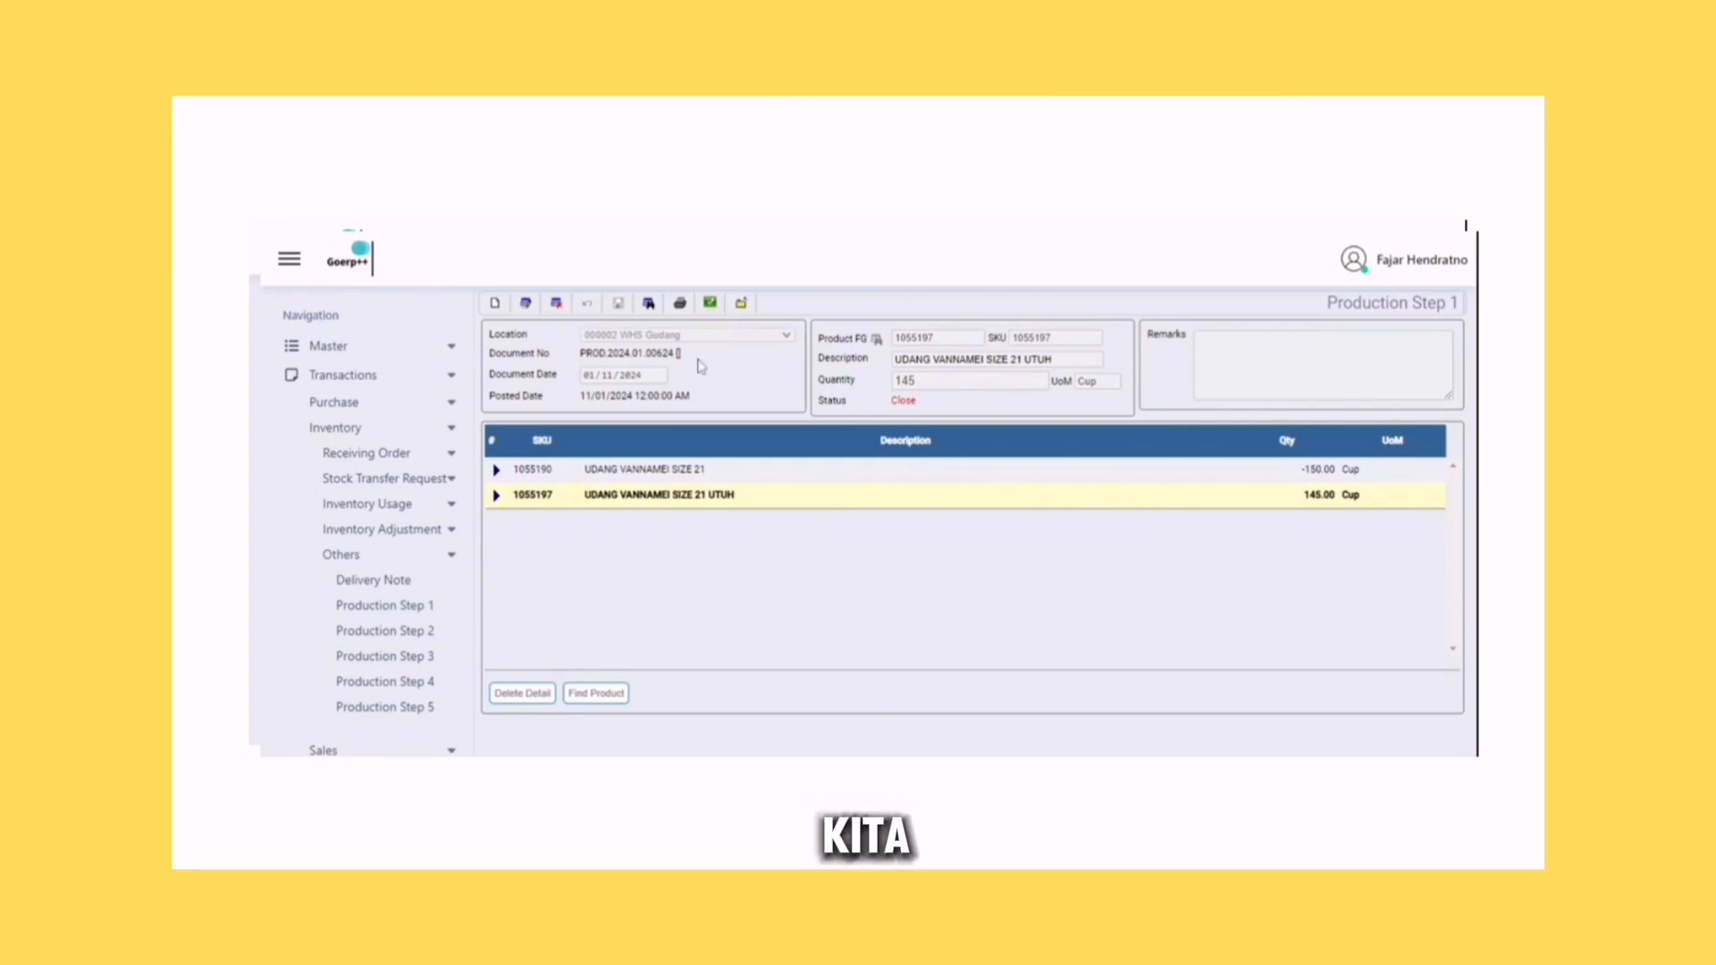
Start a new Production Step 2 document with VANNAMEI SIZE 21 TANPA KEPALA as the finished product and a quantity of 120
{"action": "left_click", "coordinate": [417, 636]}
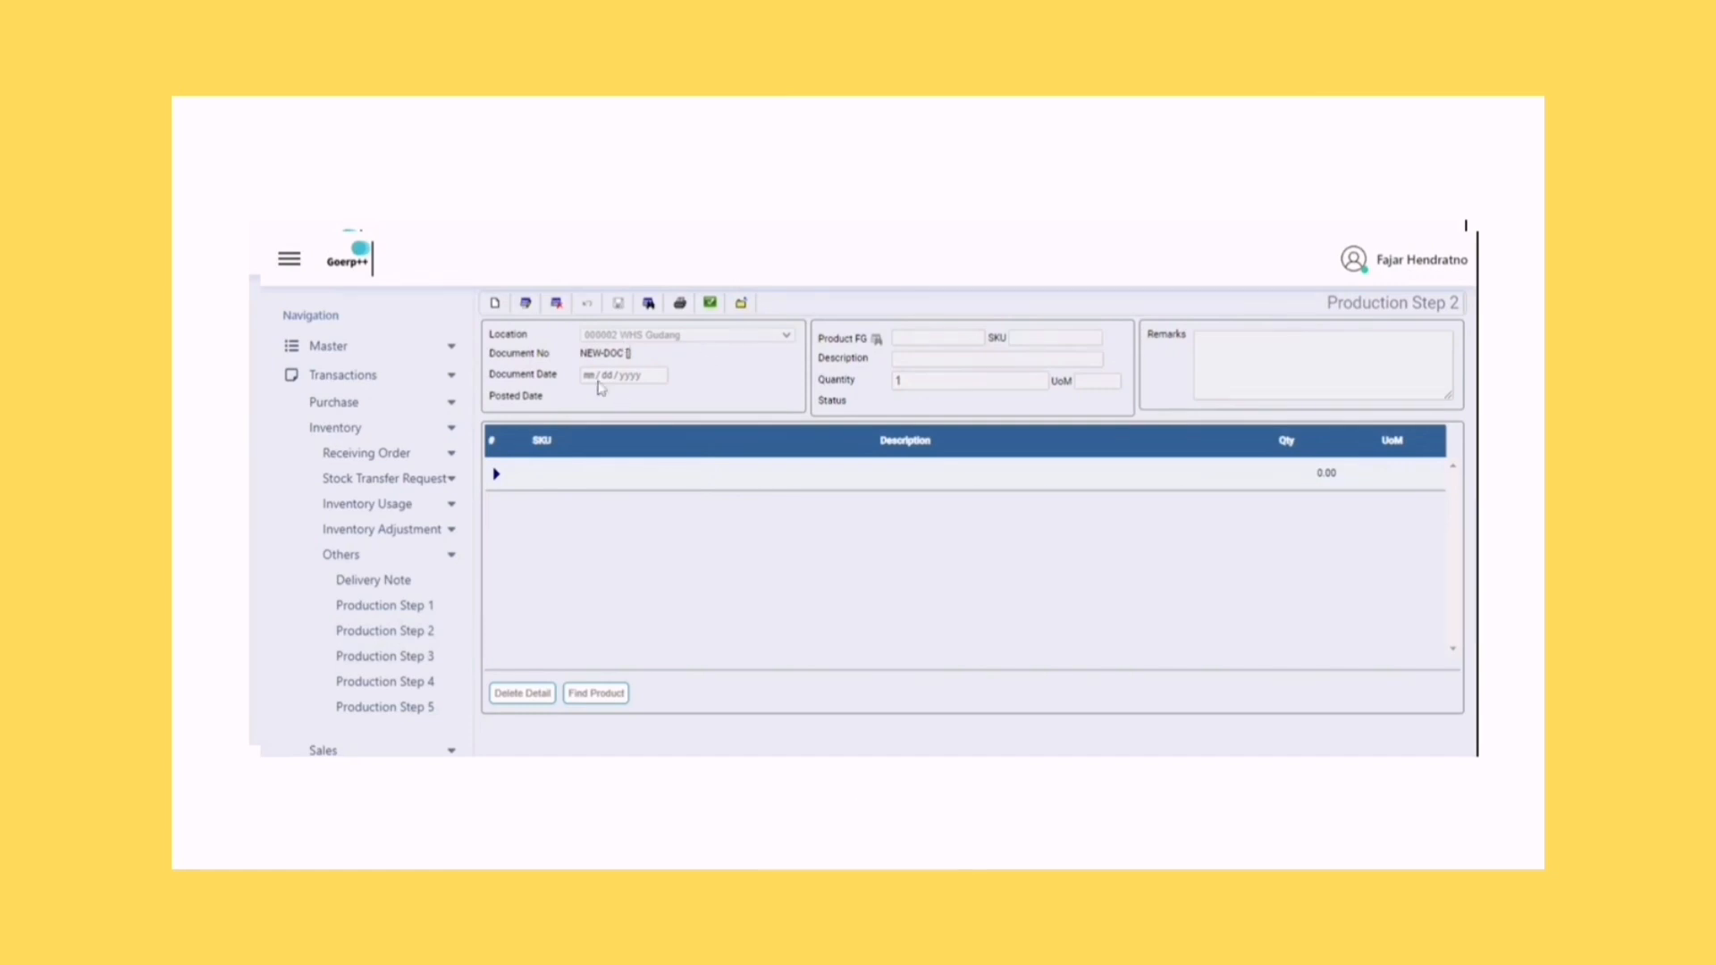
{"action": "left_click", "coordinate": [494, 303]}
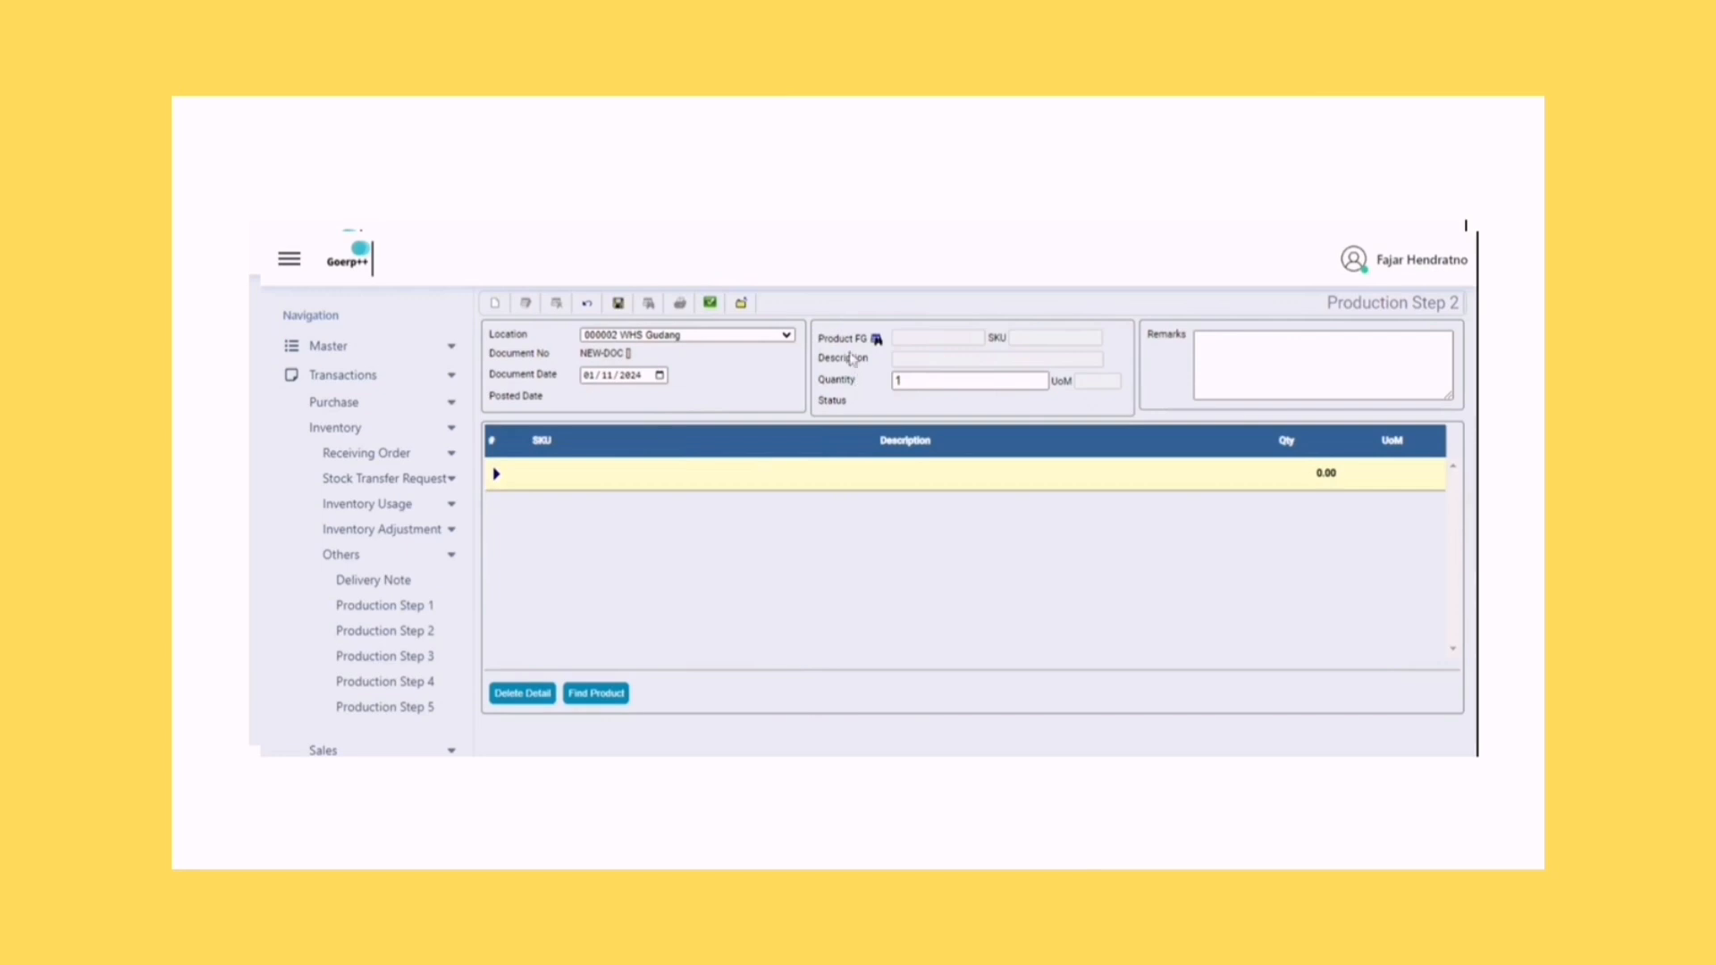
{"action": "left_click", "coordinate": [876, 341]}
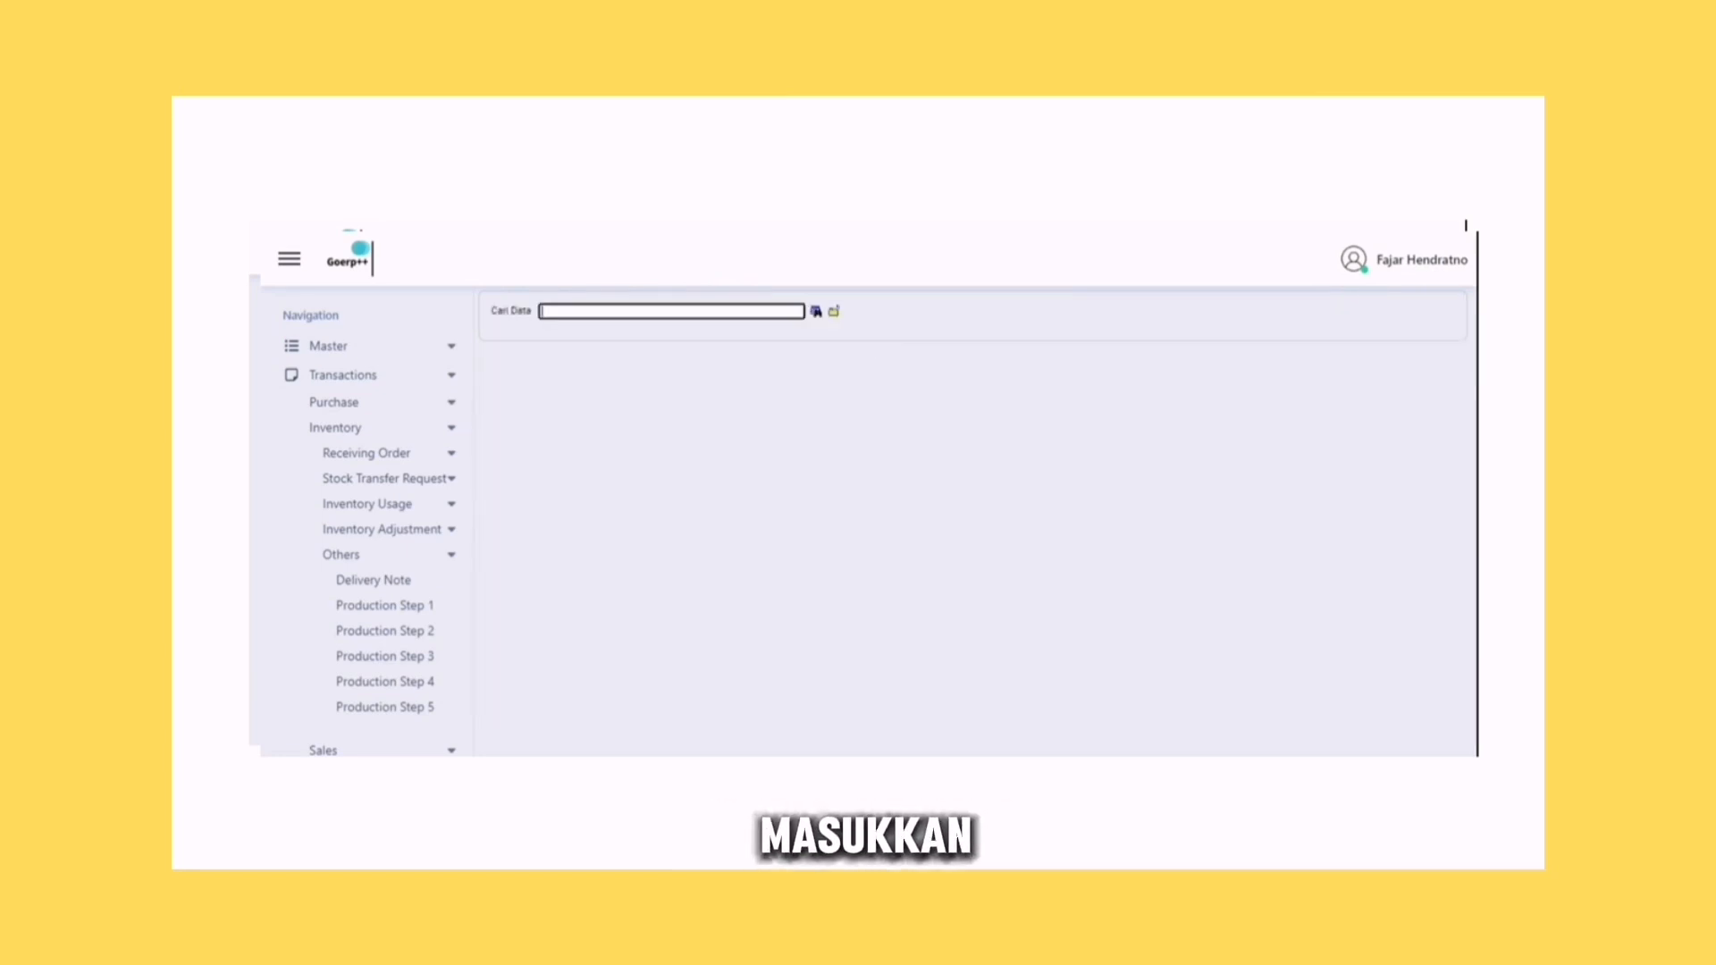
{"action": "left_click", "coordinate": [815, 315]}
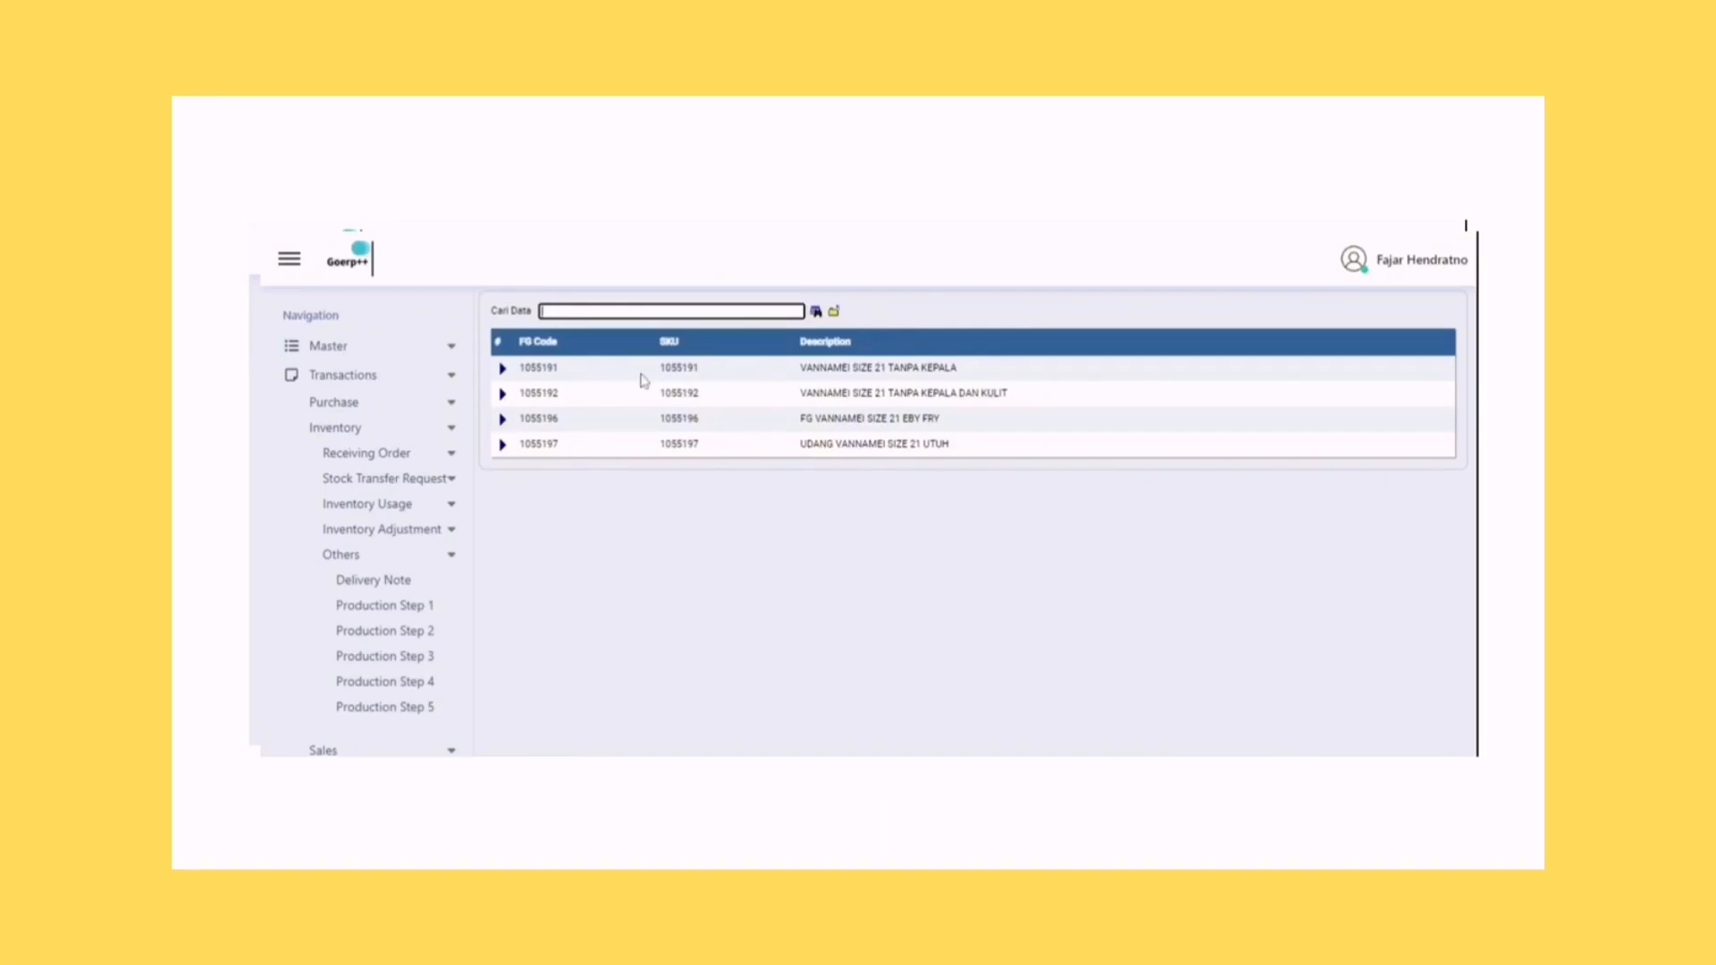
{"action": "left_click", "coordinate": [502, 370]}
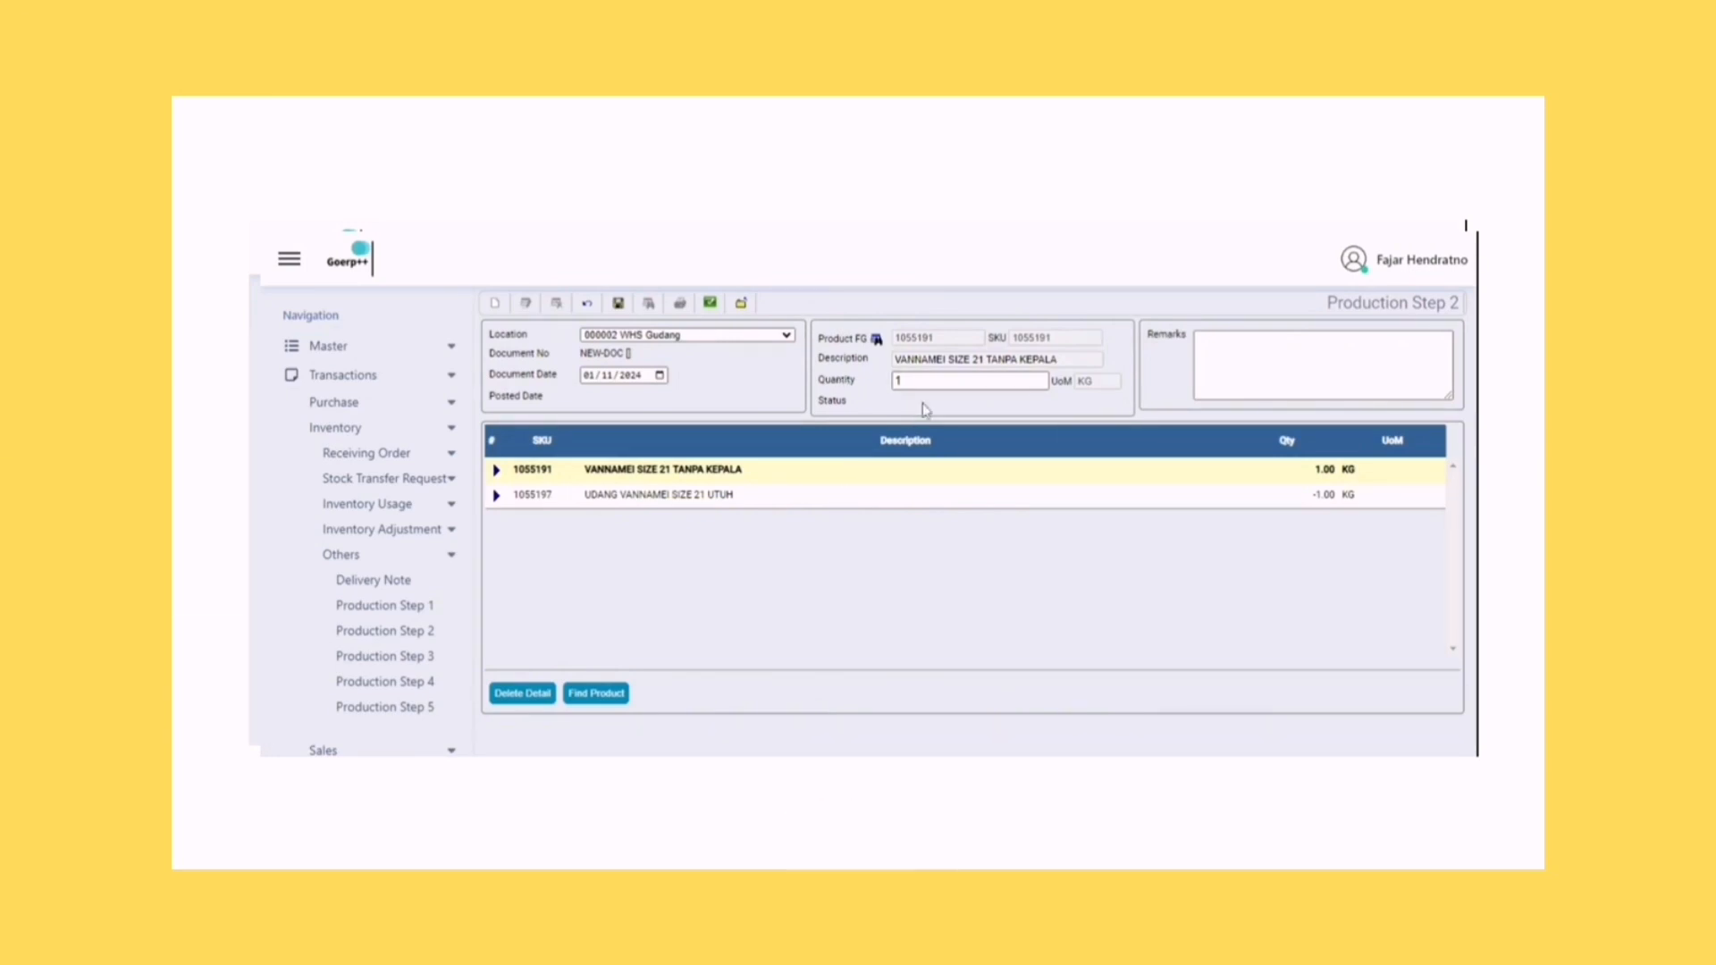
{"action": "left_click", "coordinate": [965, 381]}
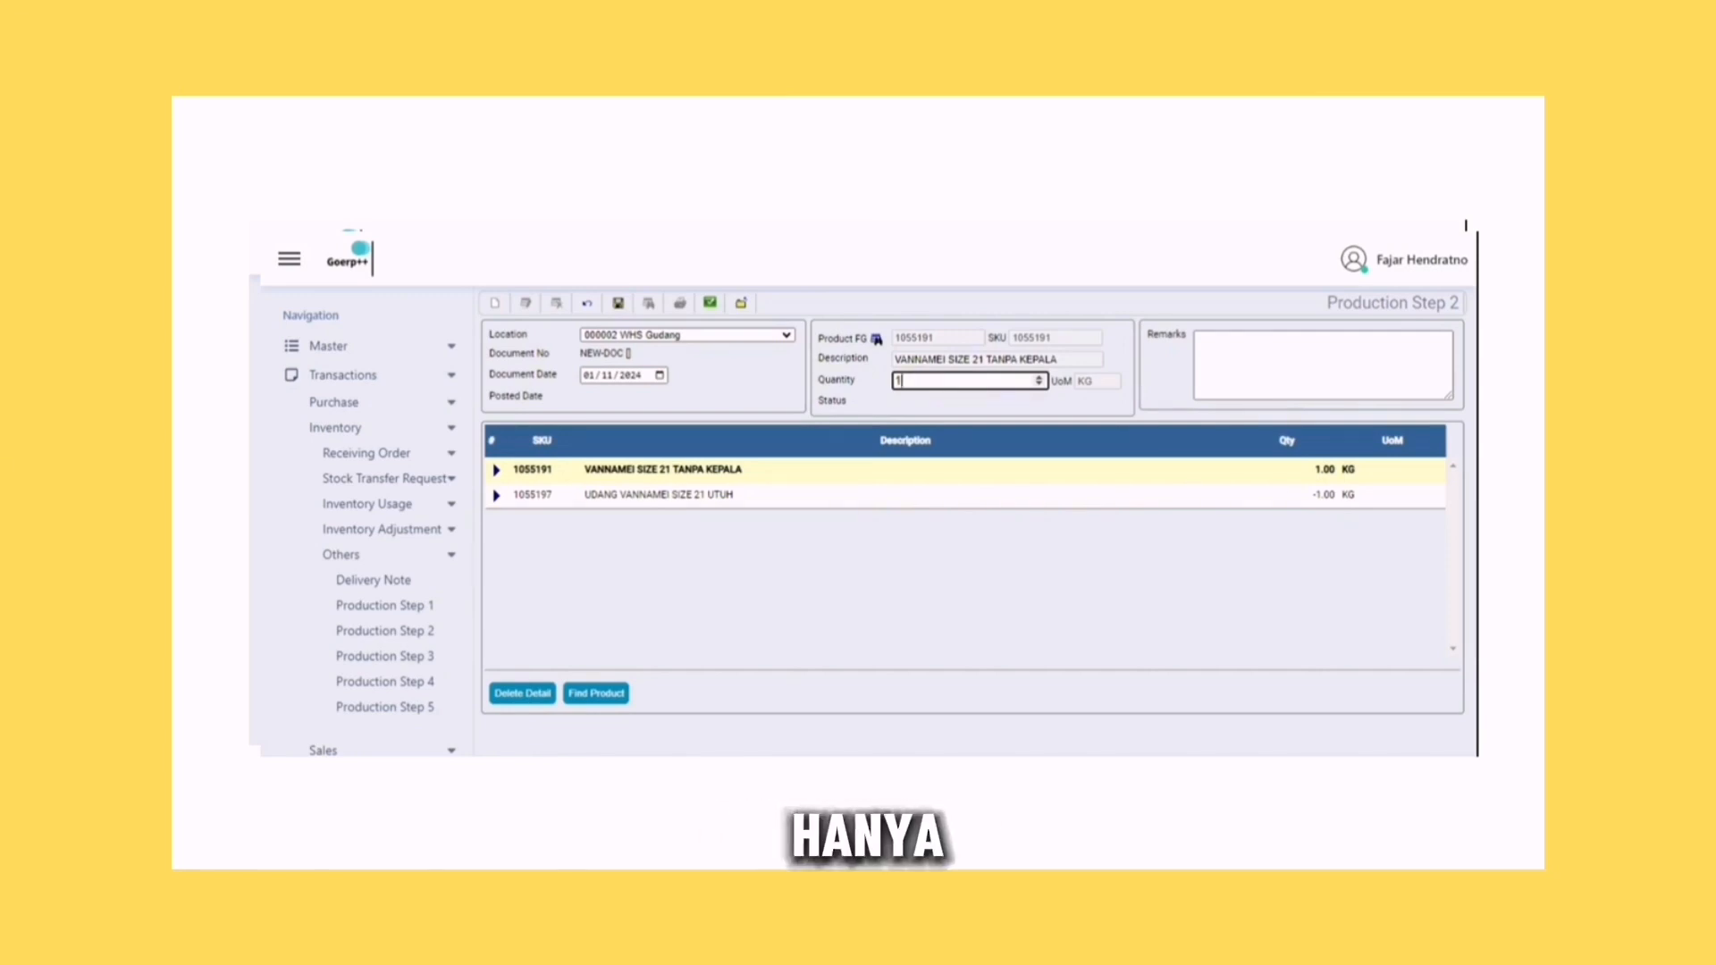
{"action": "type", "text": "20"}
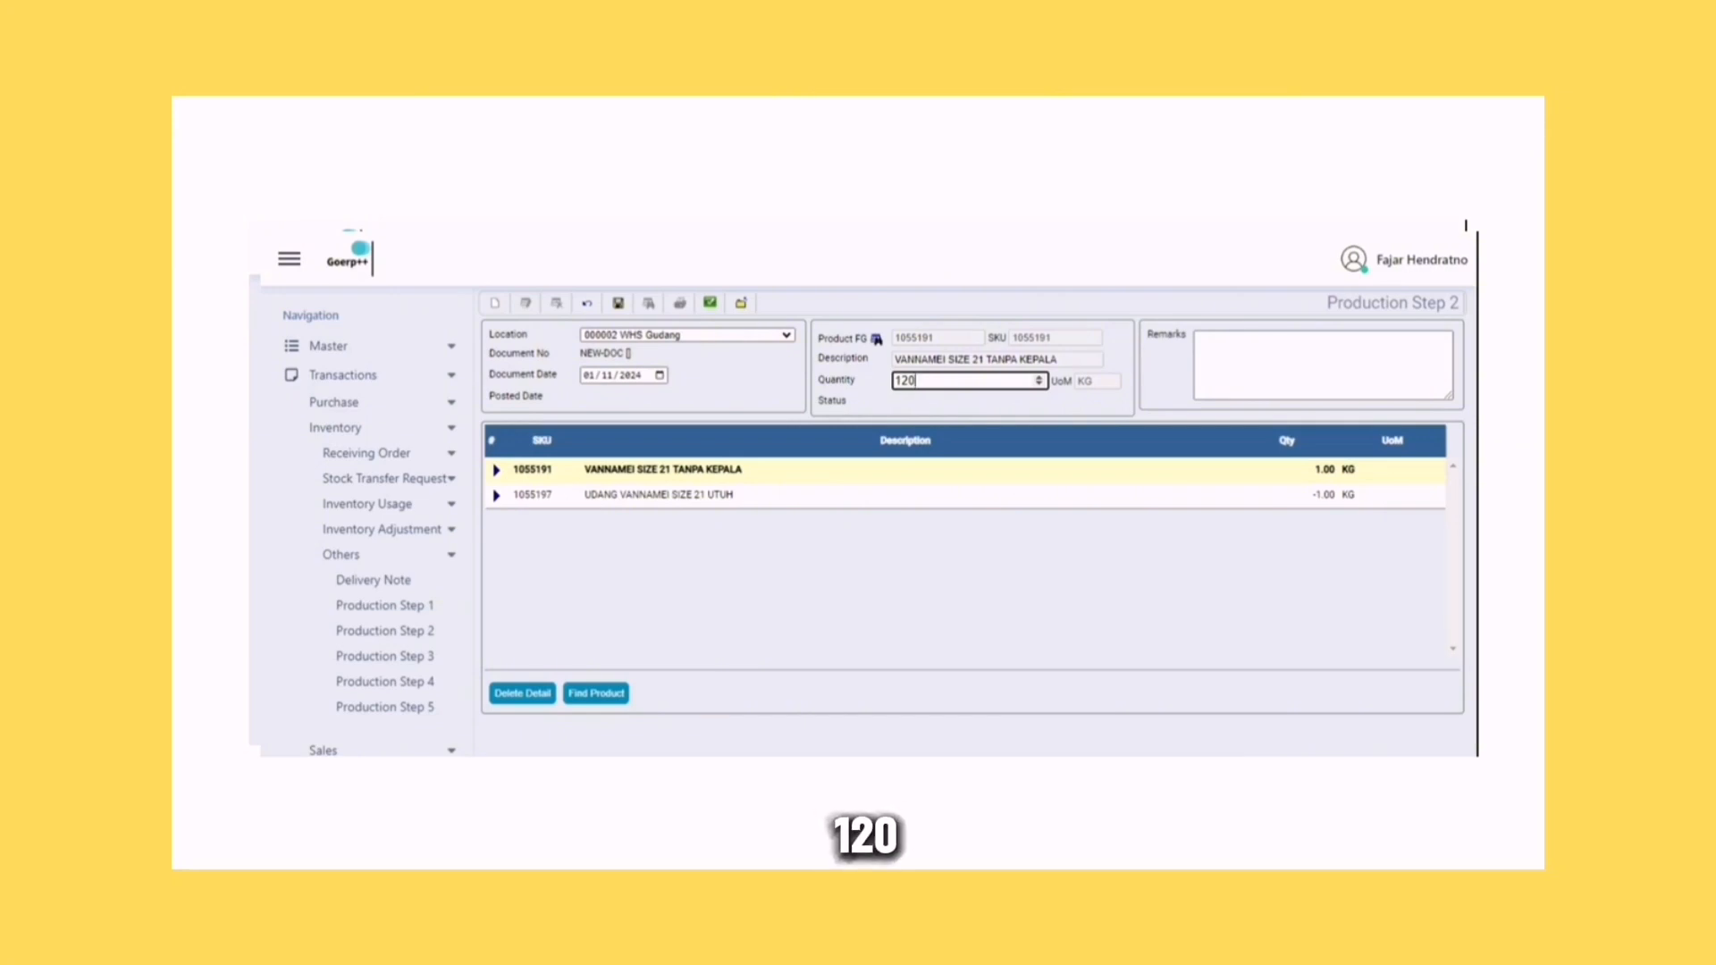
{"action": "key", "text": "Return"}
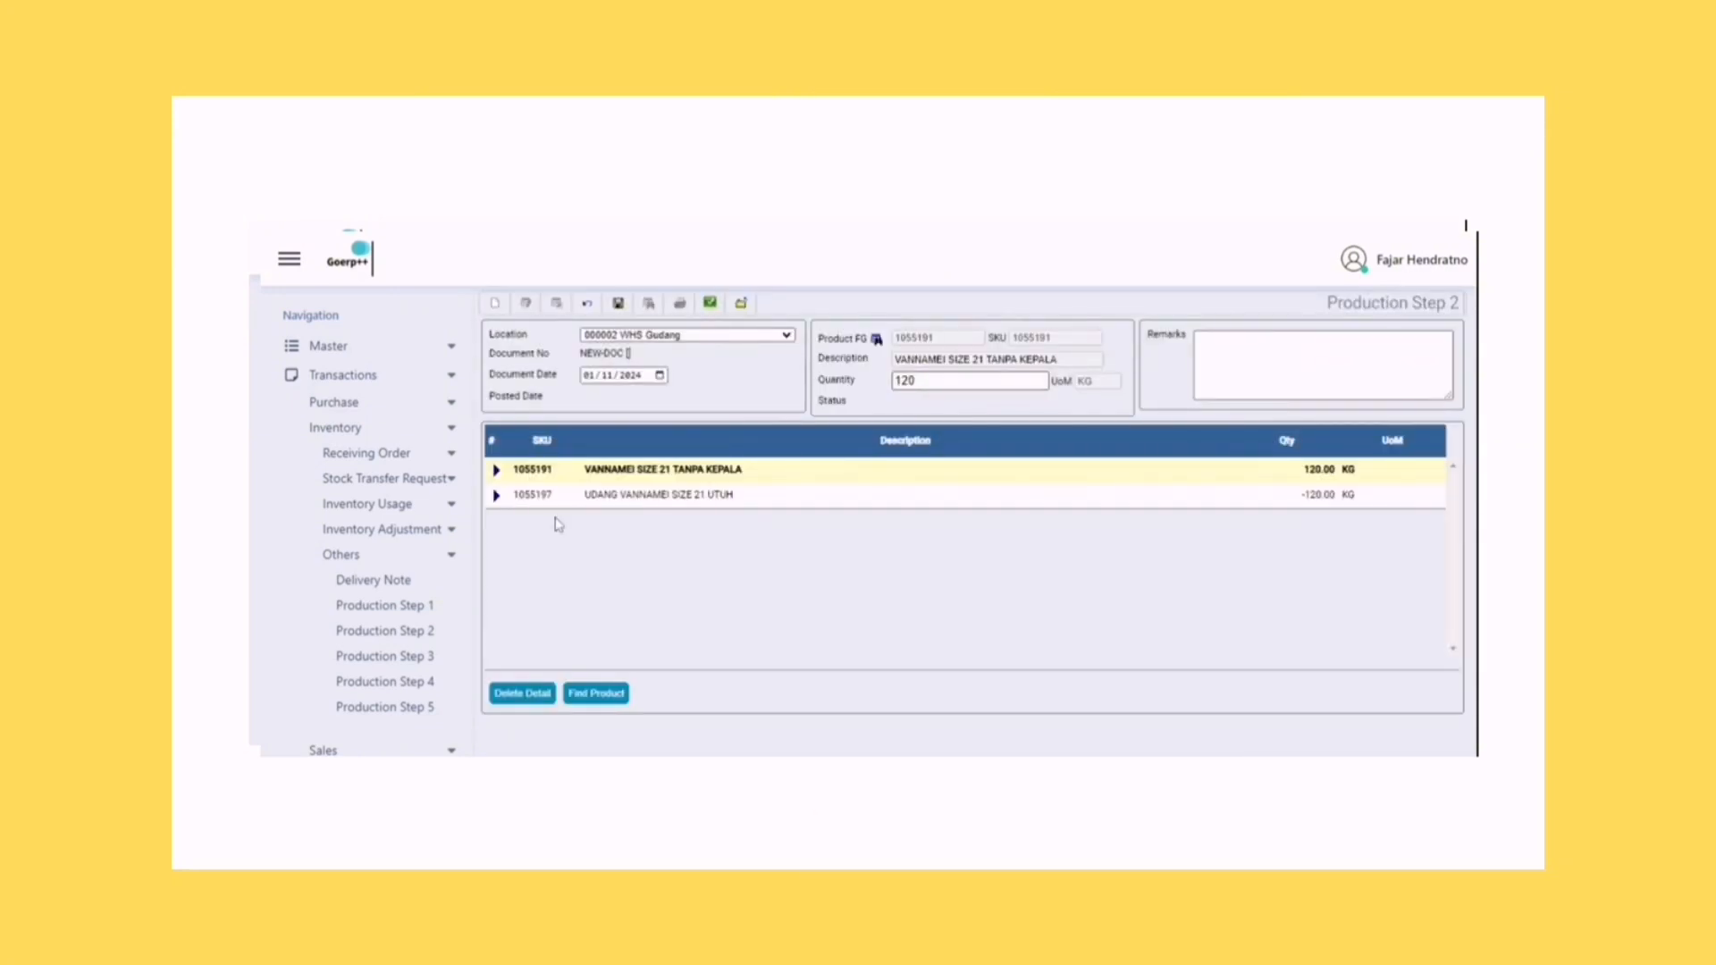
Set the UDANG VANNAMEI SIZE 21 UTUH line's quantity to -145, and save and post the Production Step 2 document
{"action": "left_click", "coordinate": [498, 496]}
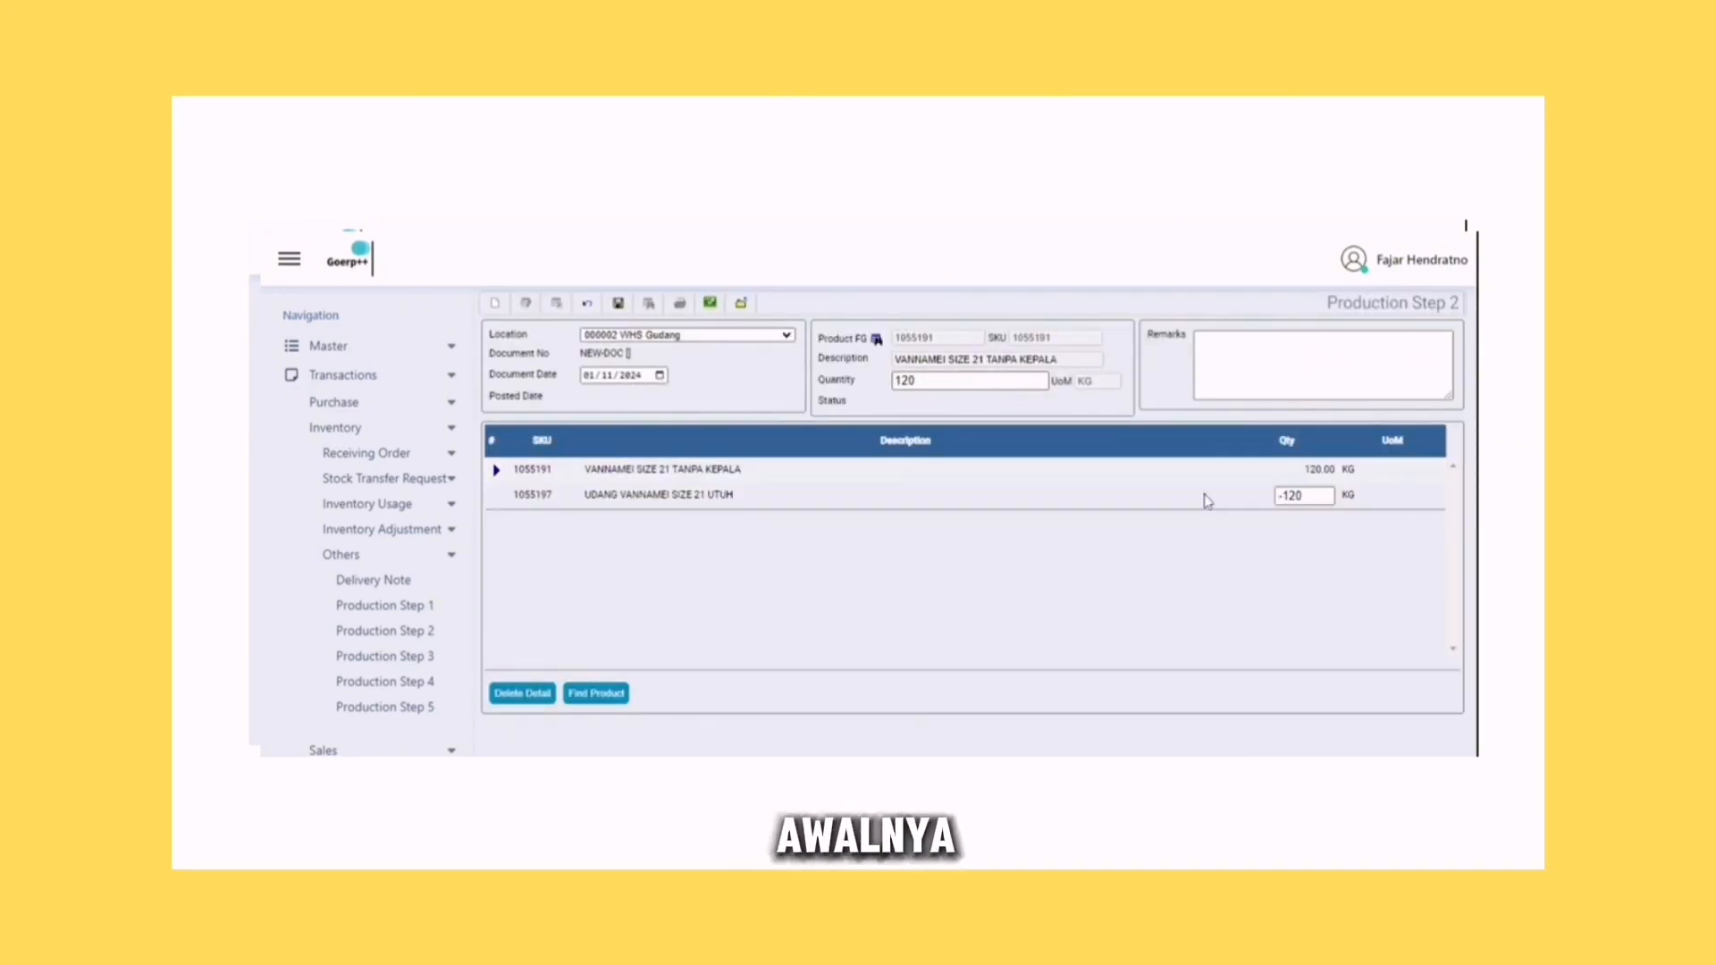
{"action": "left_click", "coordinate": [1305, 497]}
{"action": "left_click", "coordinate": [1306, 496]}
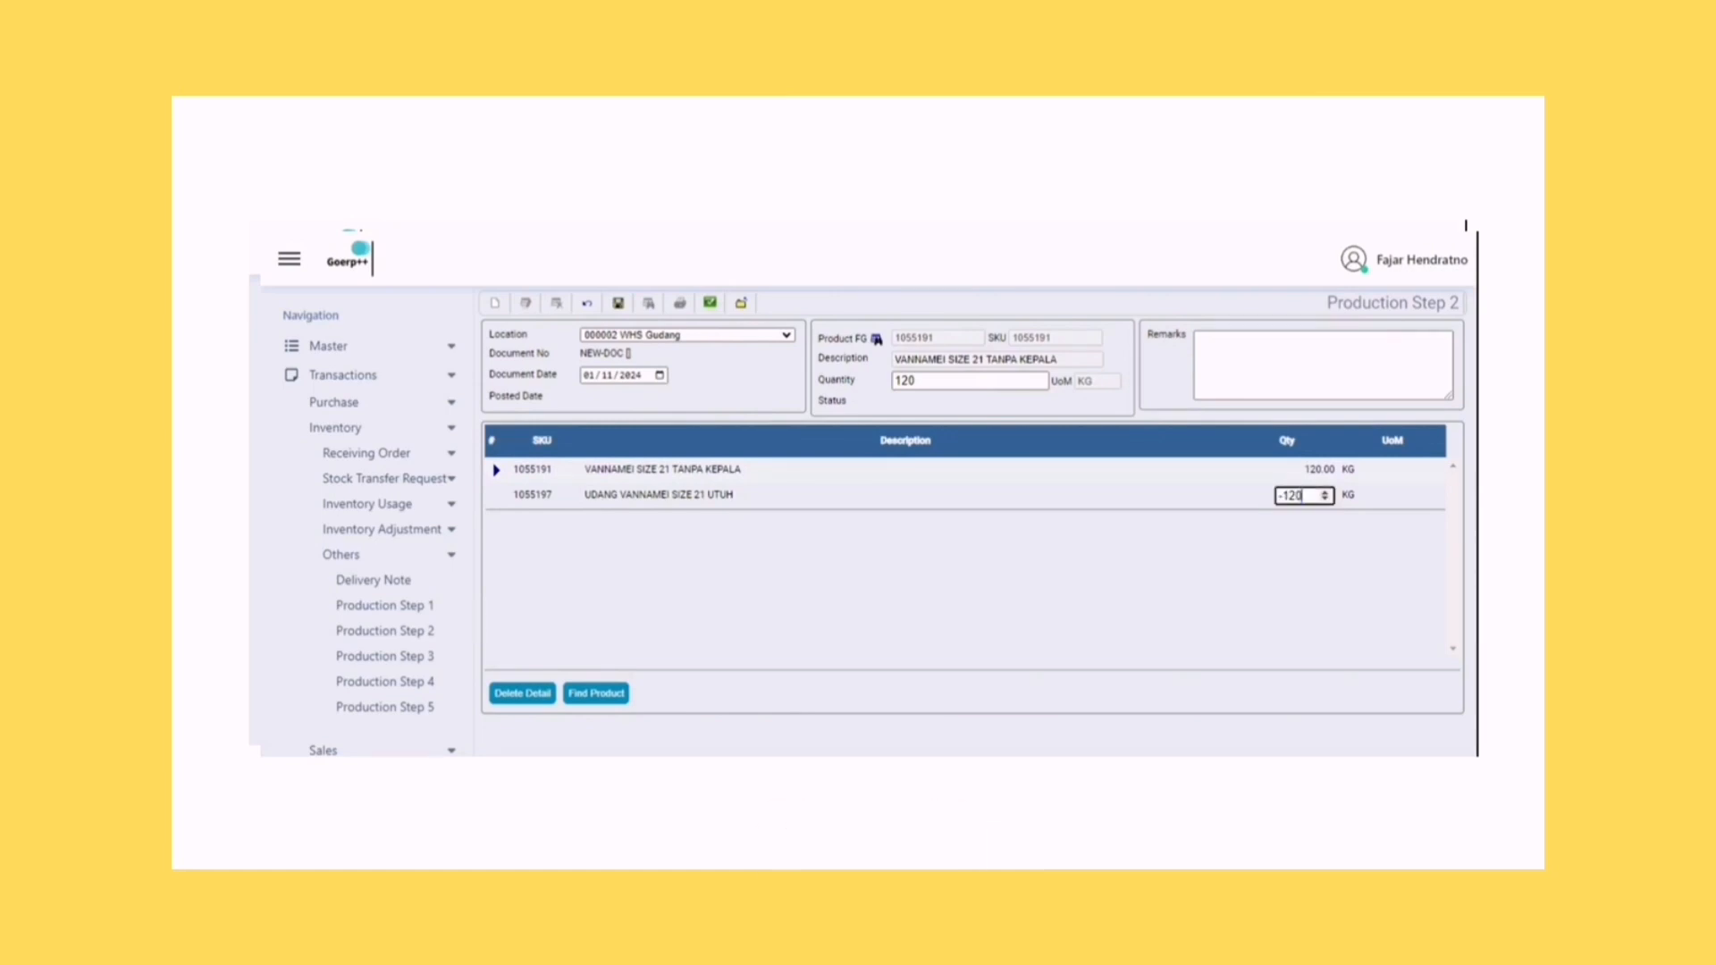
{"action": "key", "text": "BackSpace"}
{"action": "key", "text": "BackSpace"}
{"action": "type", "text": "45"}
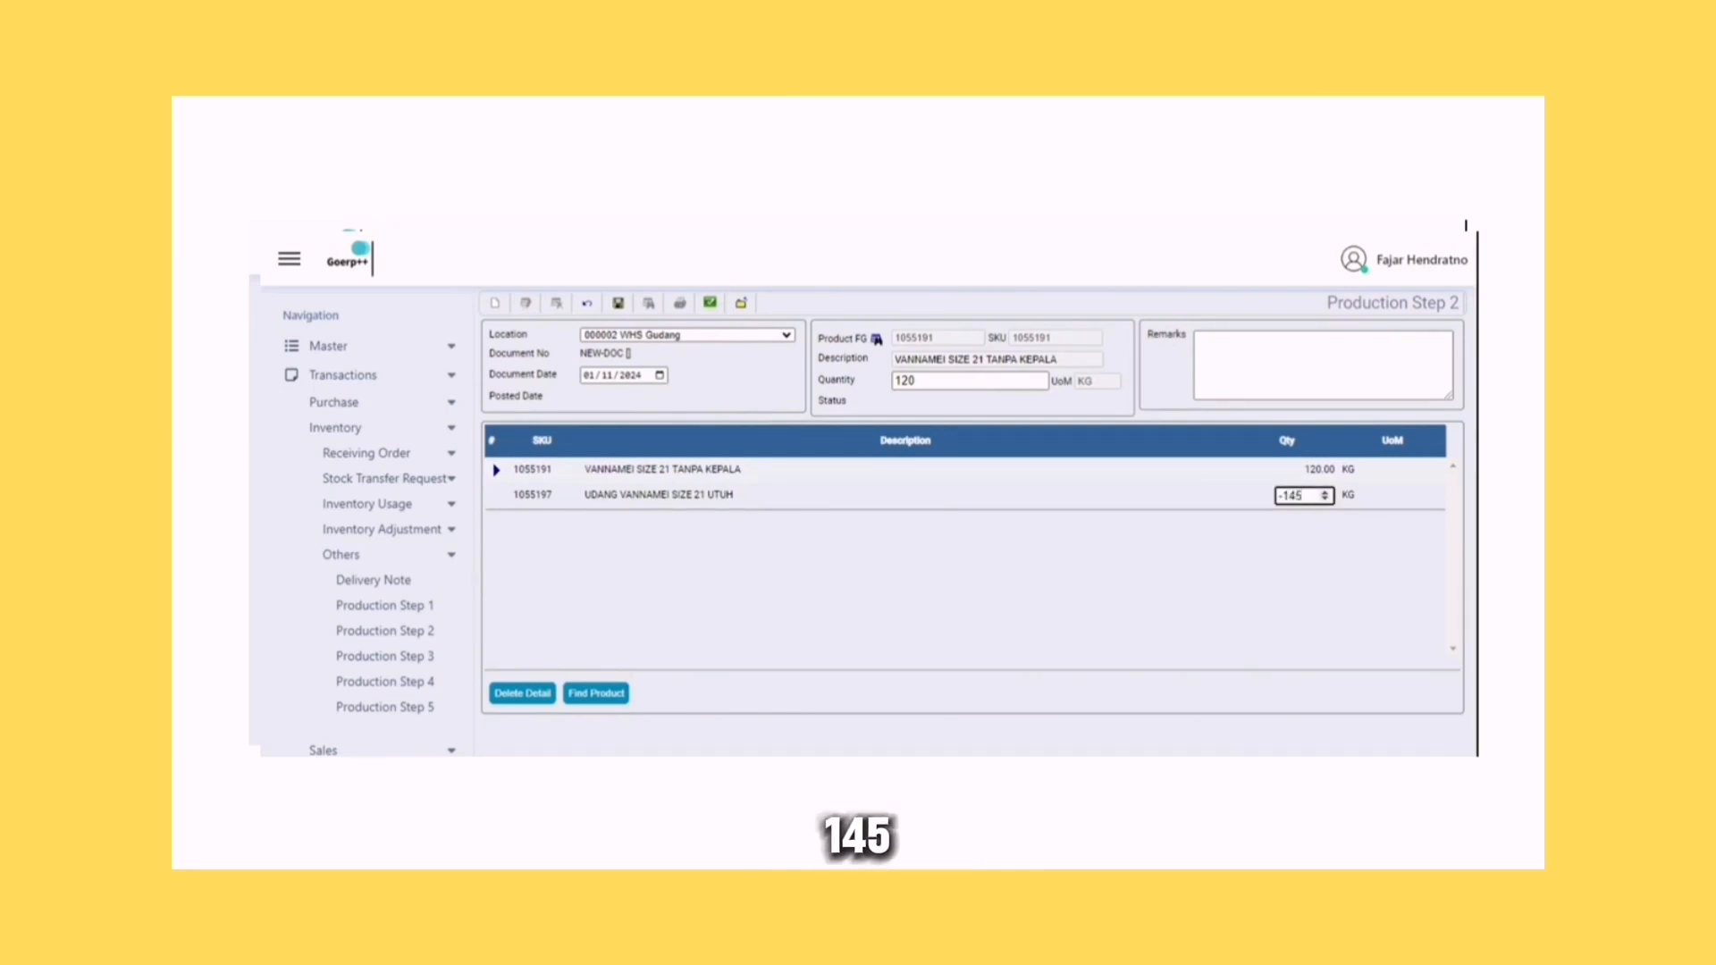
{"action": "key", "text": "Return"}
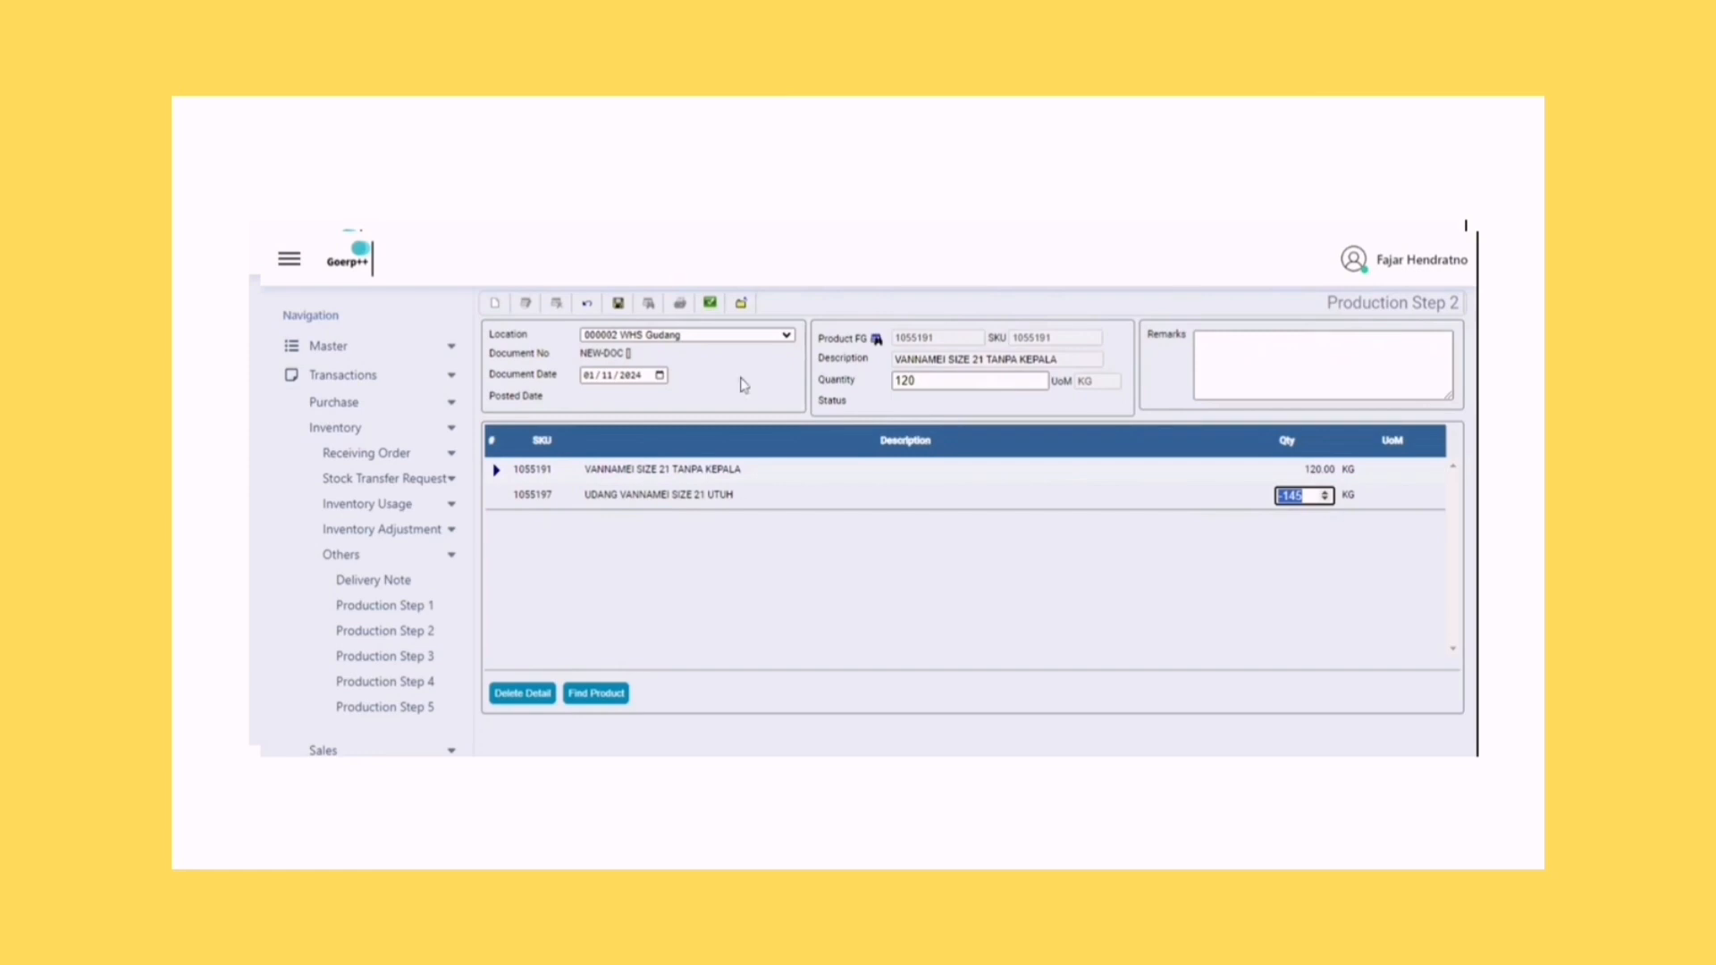
{"action": "left_click", "coordinate": [618, 304]}
{"action": "left_click", "coordinate": [710, 304]}
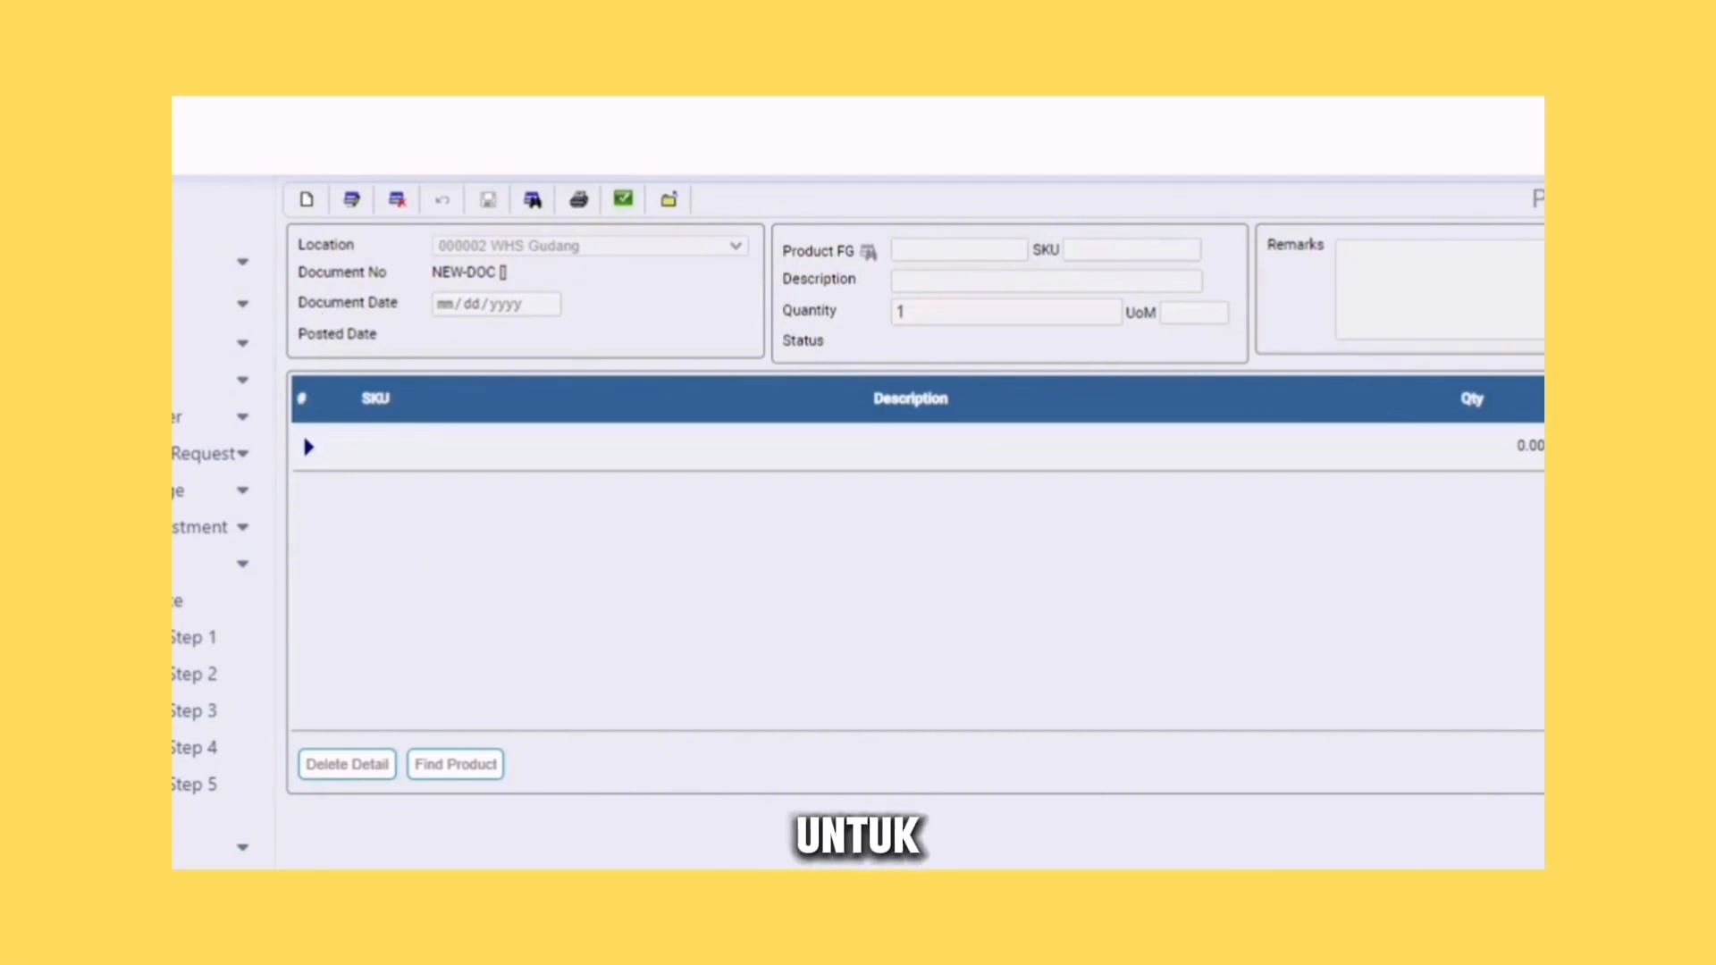
Start a new production document and choose VANNAMEI SIZE 21 TANPA KEPALA DAN KULIT as its finished product
{"action": "left_click", "coordinate": [306, 201]}
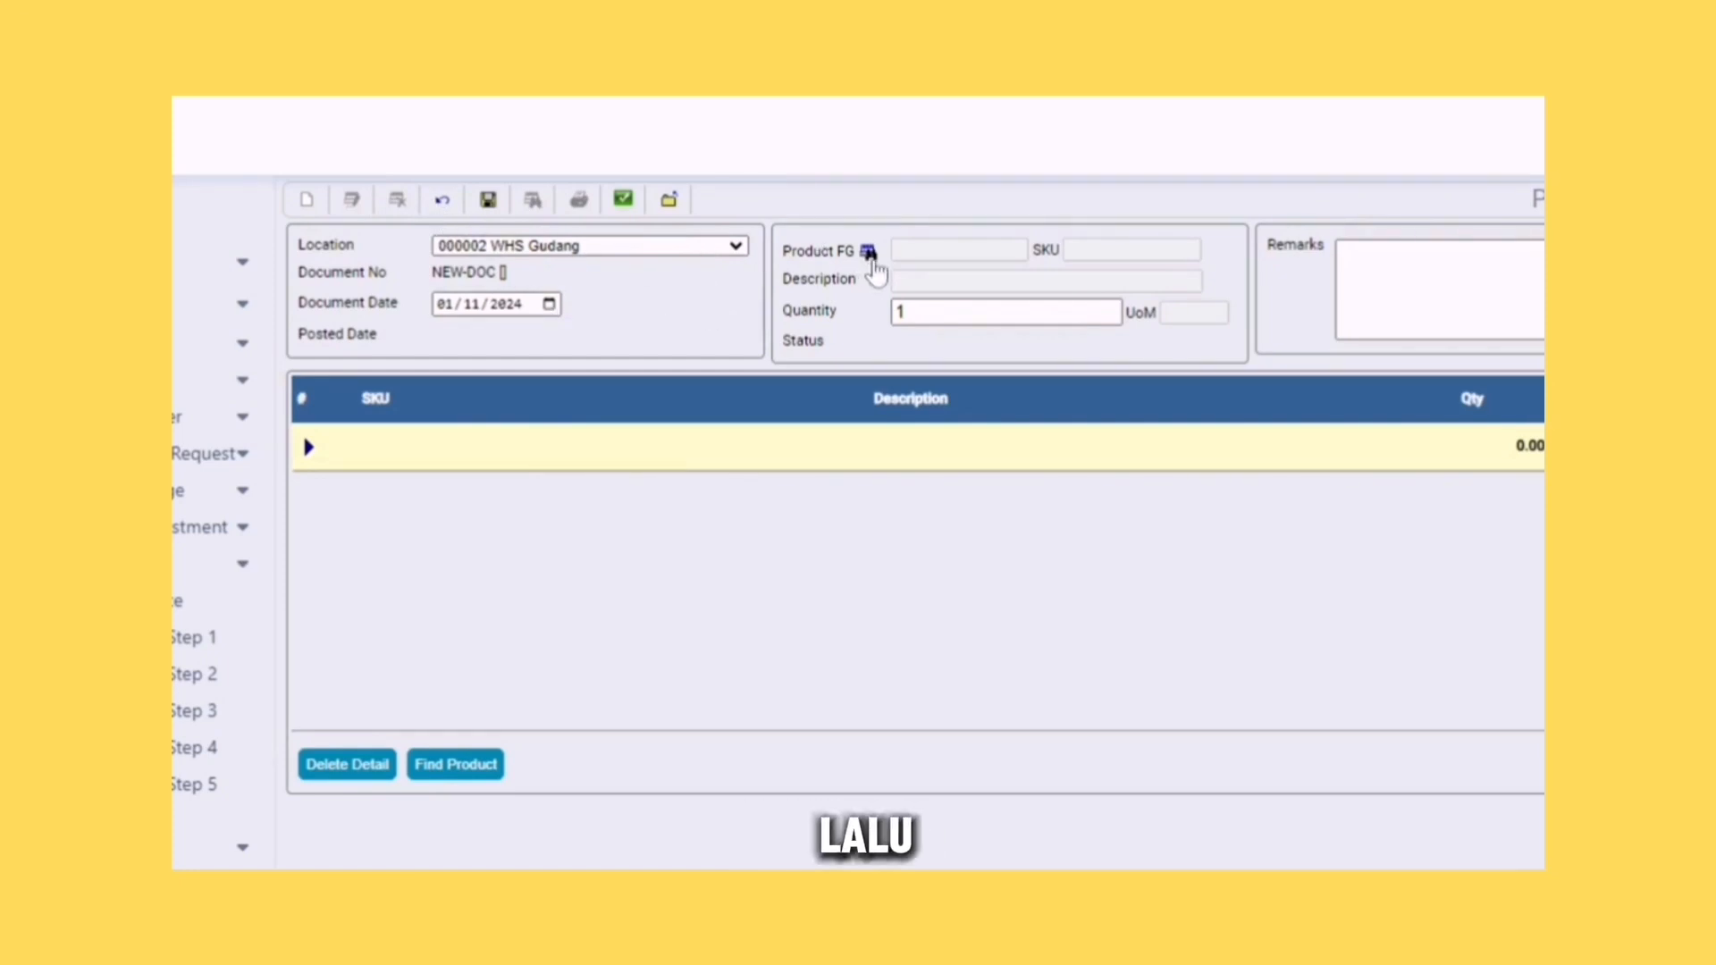
{"action": "left_click", "coordinate": [871, 258]}
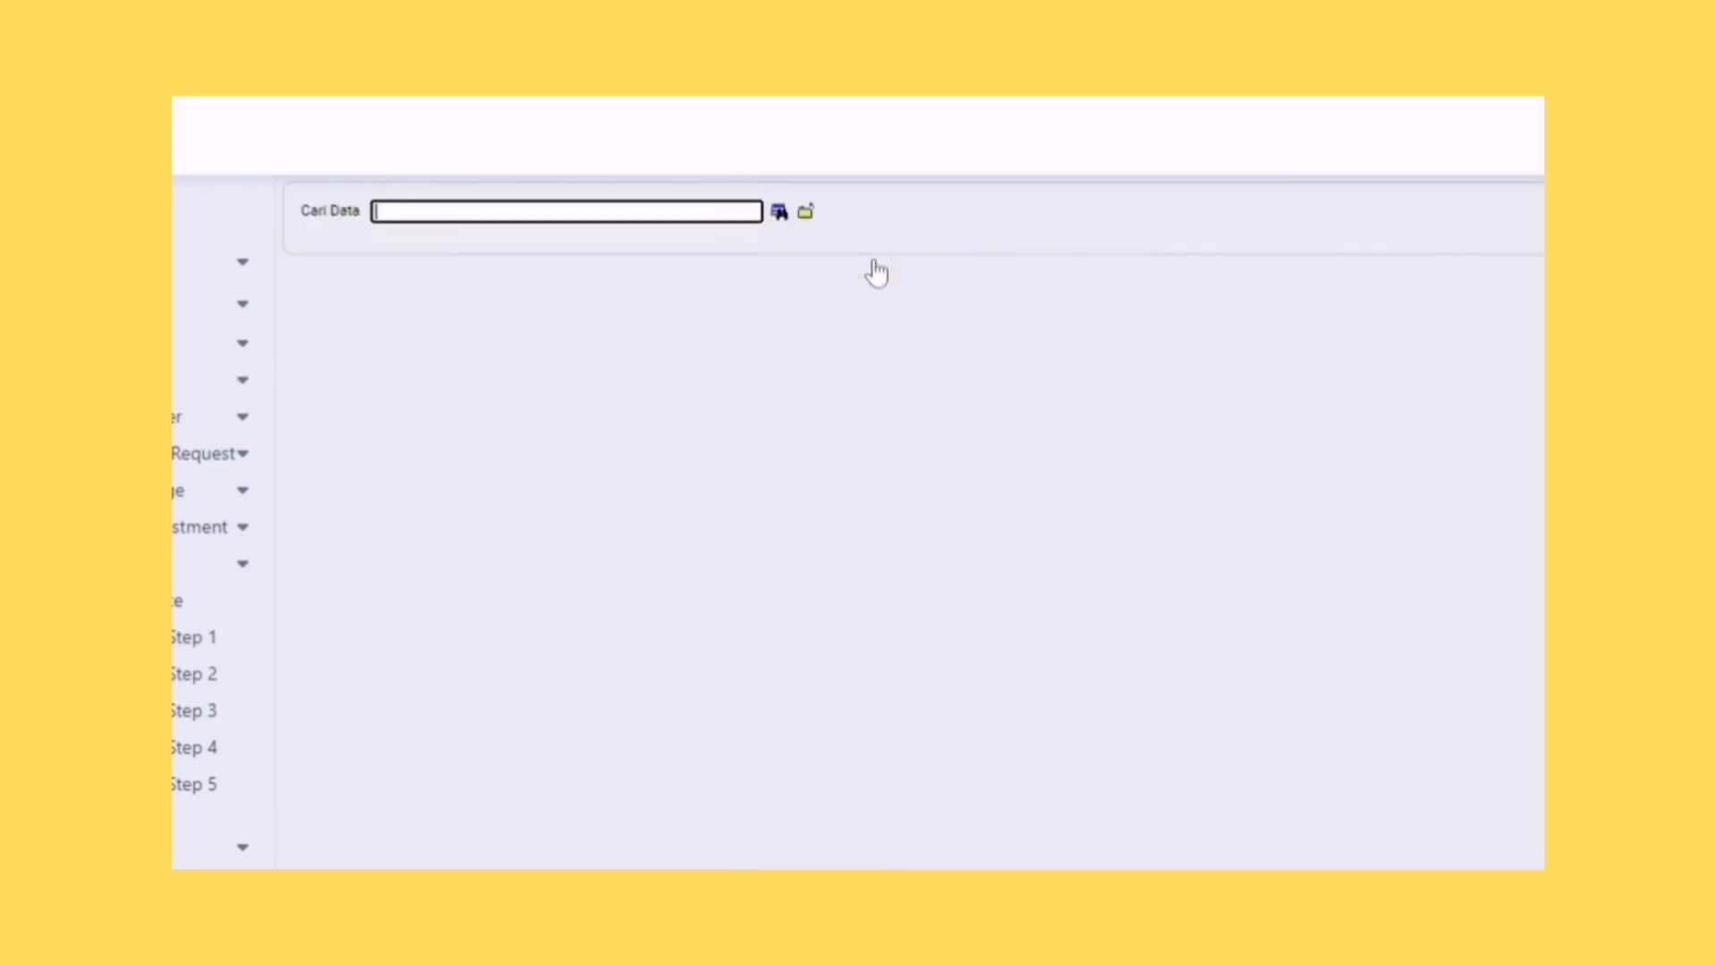
{"action": "left_click", "coordinate": [778, 214]}
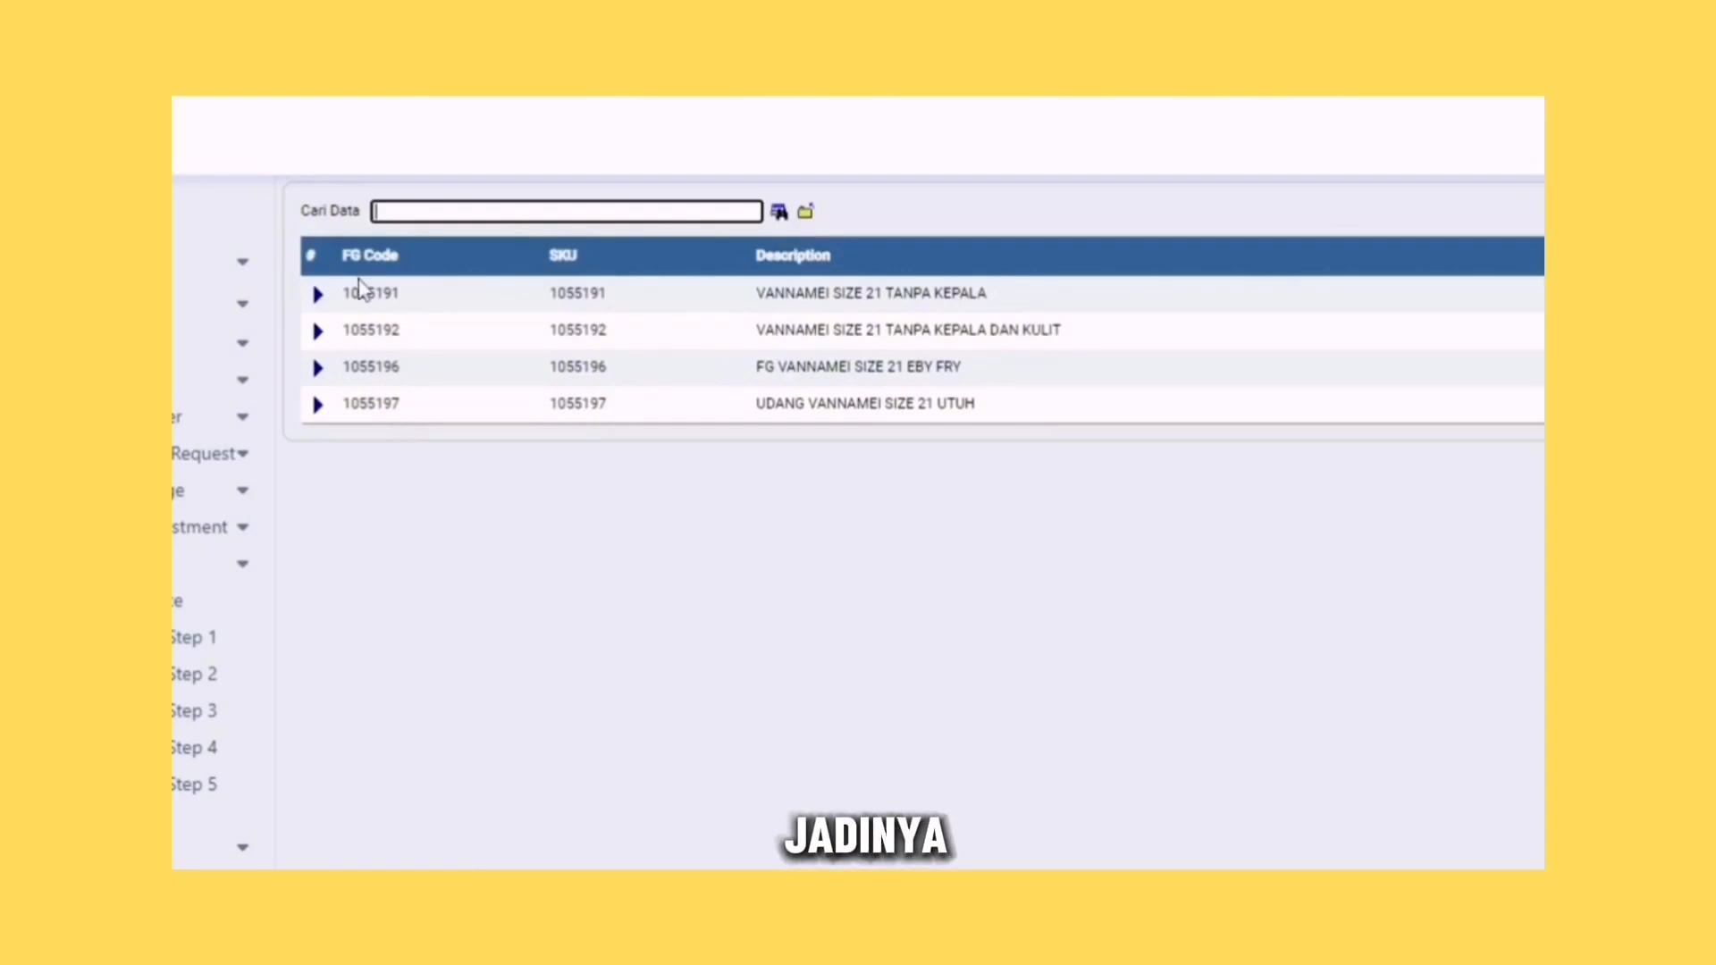
{"action": "left_click", "coordinate": [318, 331]}
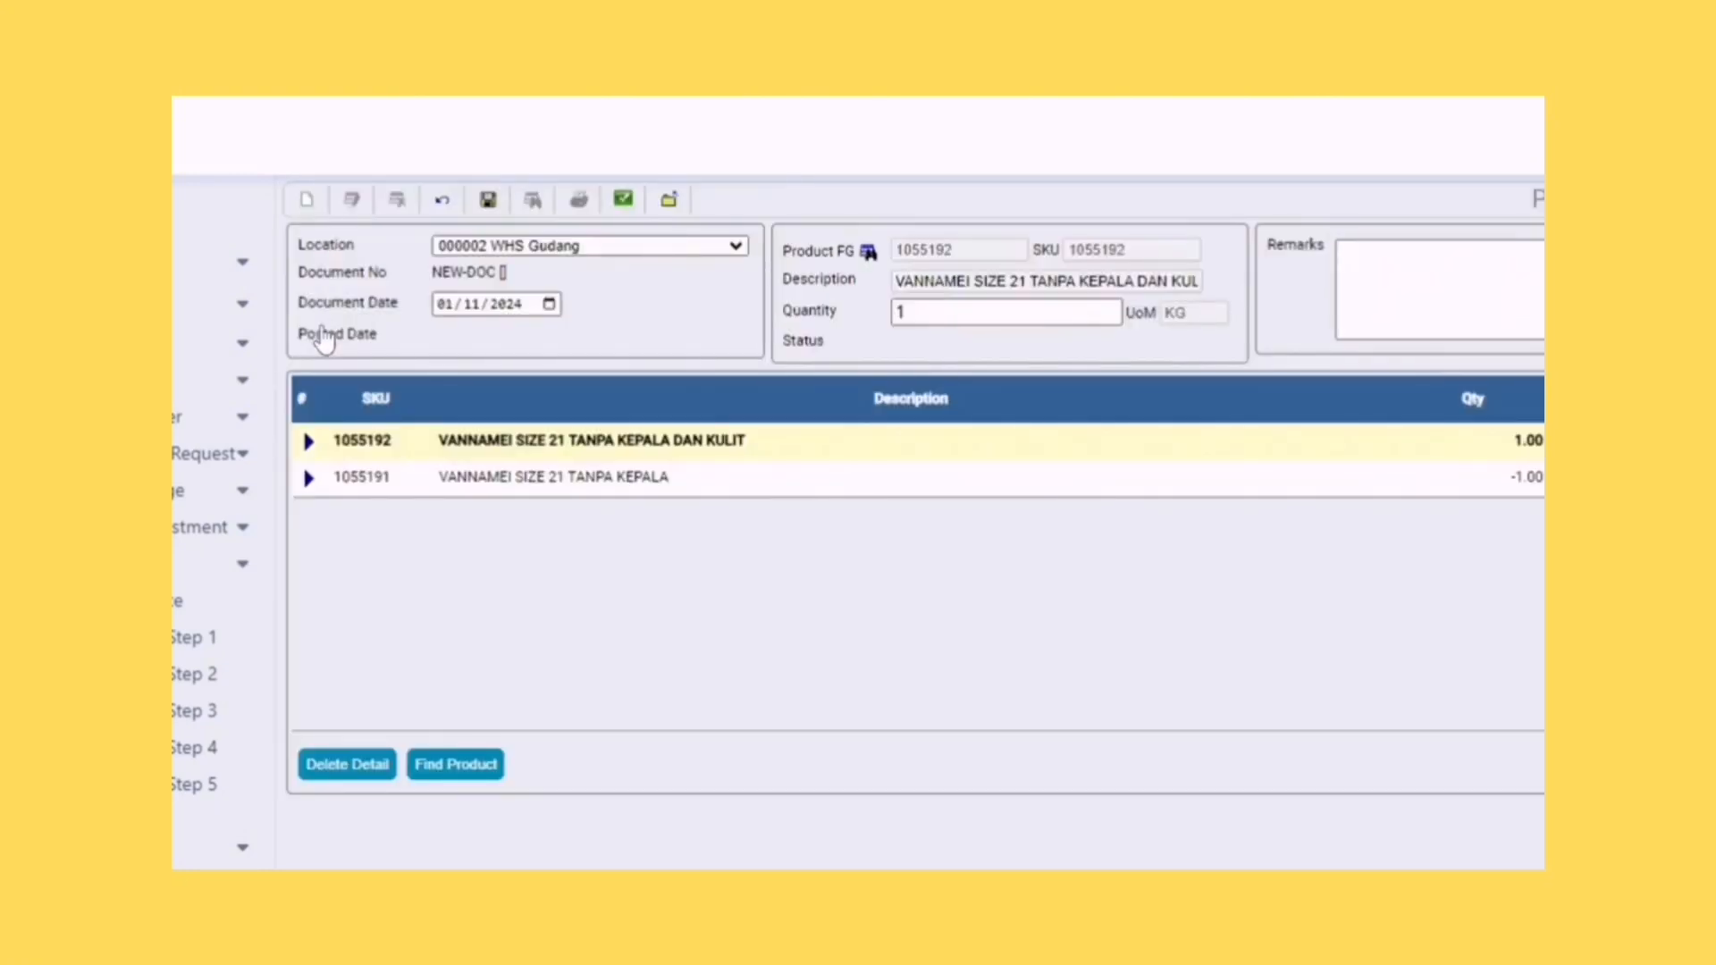
Set the quantity of the finished product VANNAMEI SIZE 21 TANPA KEPALA DAN KULIT to 120
{"action": "left_click", "coordinate": [947, 312]}
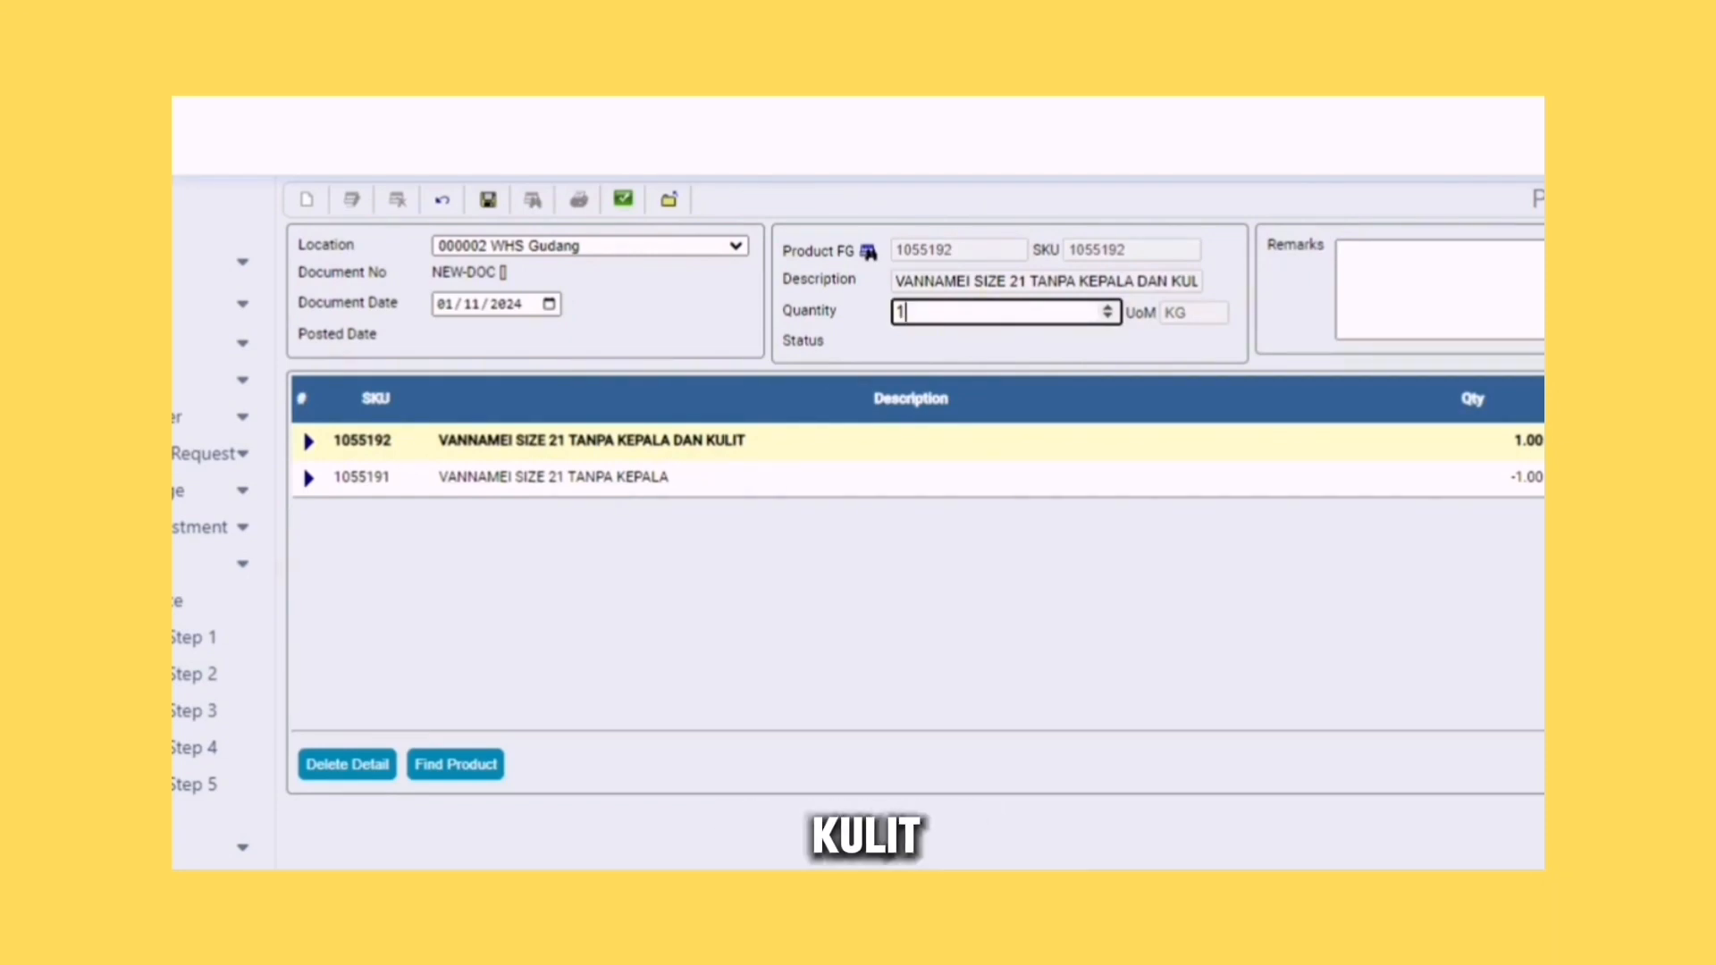
{"action": "type", "text": "140"}
{"action": "key", "text": "BackSpace"}
{"action": "key", "text": "BackSpace"}
{"action": "key", "text": "BackSpace"}
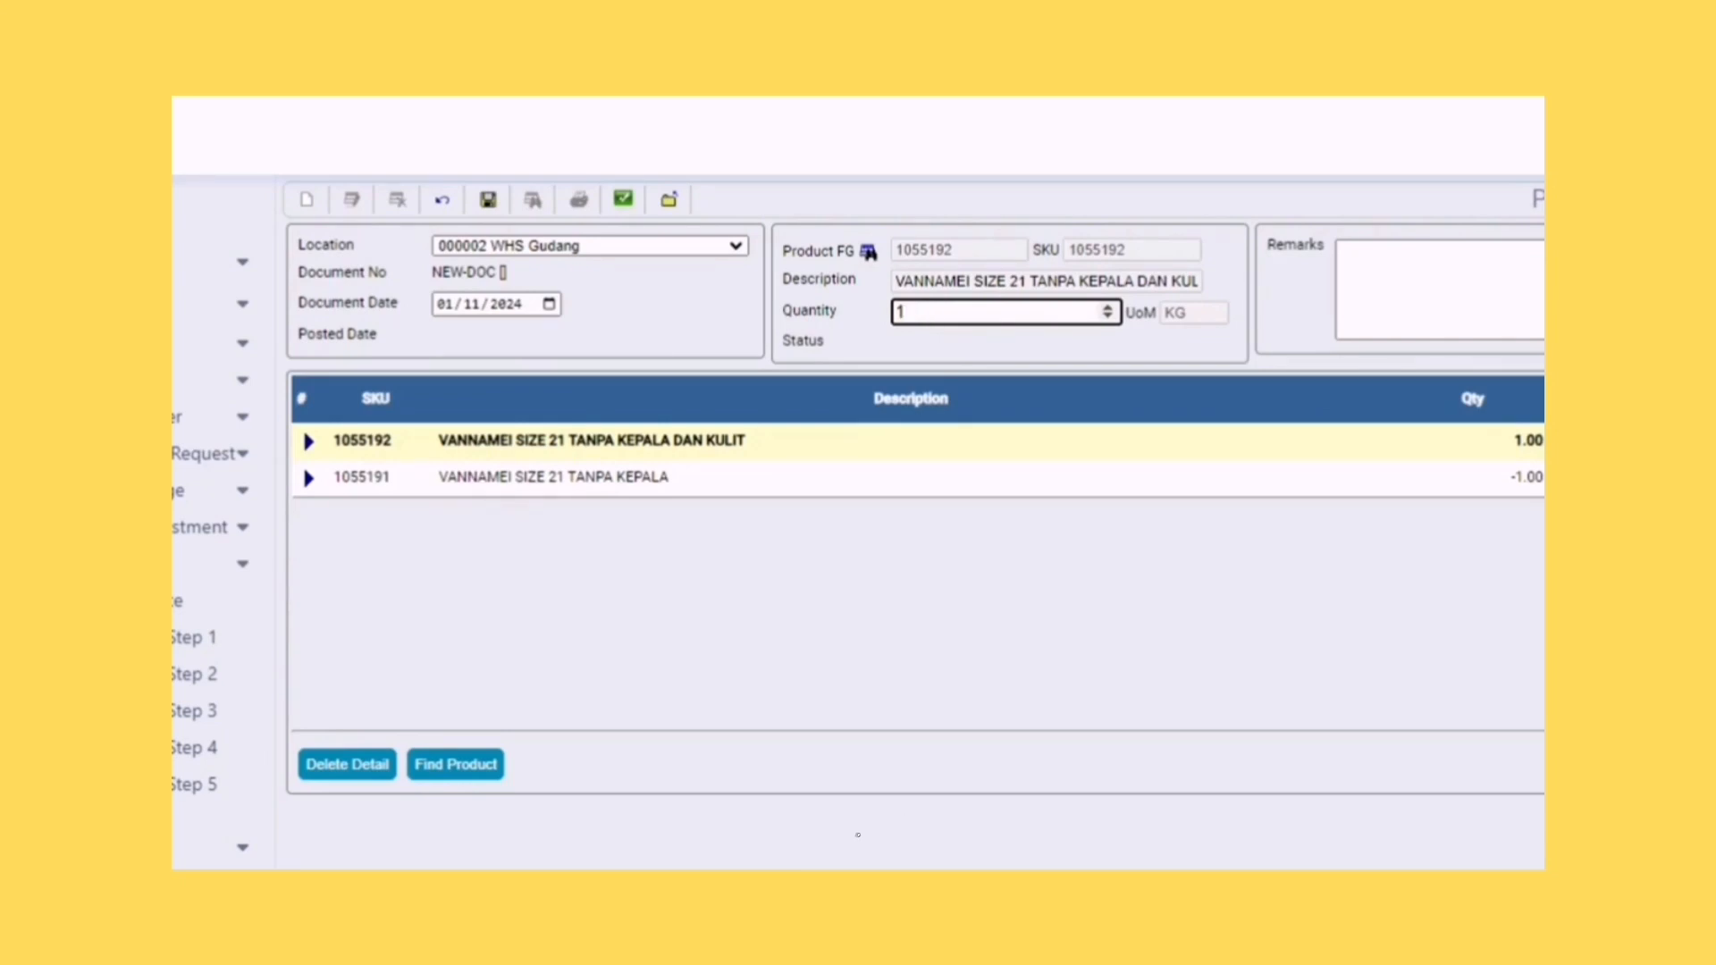
{"action": "type", "text": "2"}
{"action": "key", "text": "Tab"}
{"action": "key", "text": "Tab"}
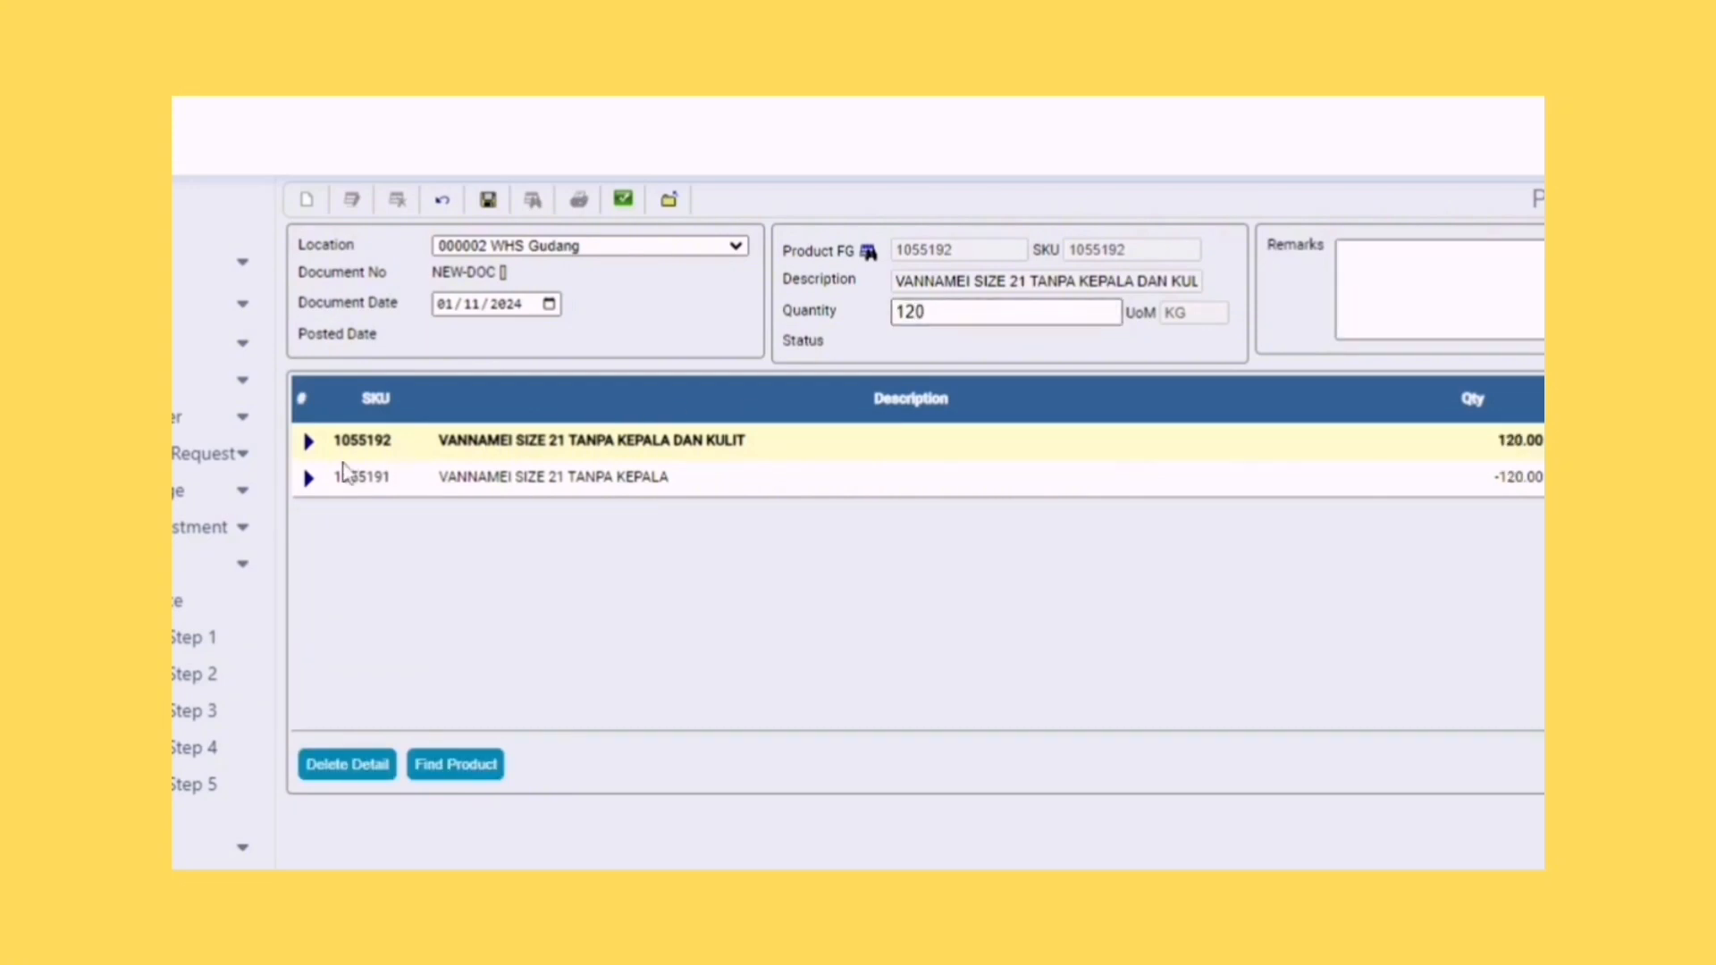
Set the VANNAMEI SIZE 21 TANPA KEPALA line's quantity to -145, and save and post the production document
{"action": "left_click", "coordinate": [308, 479]}
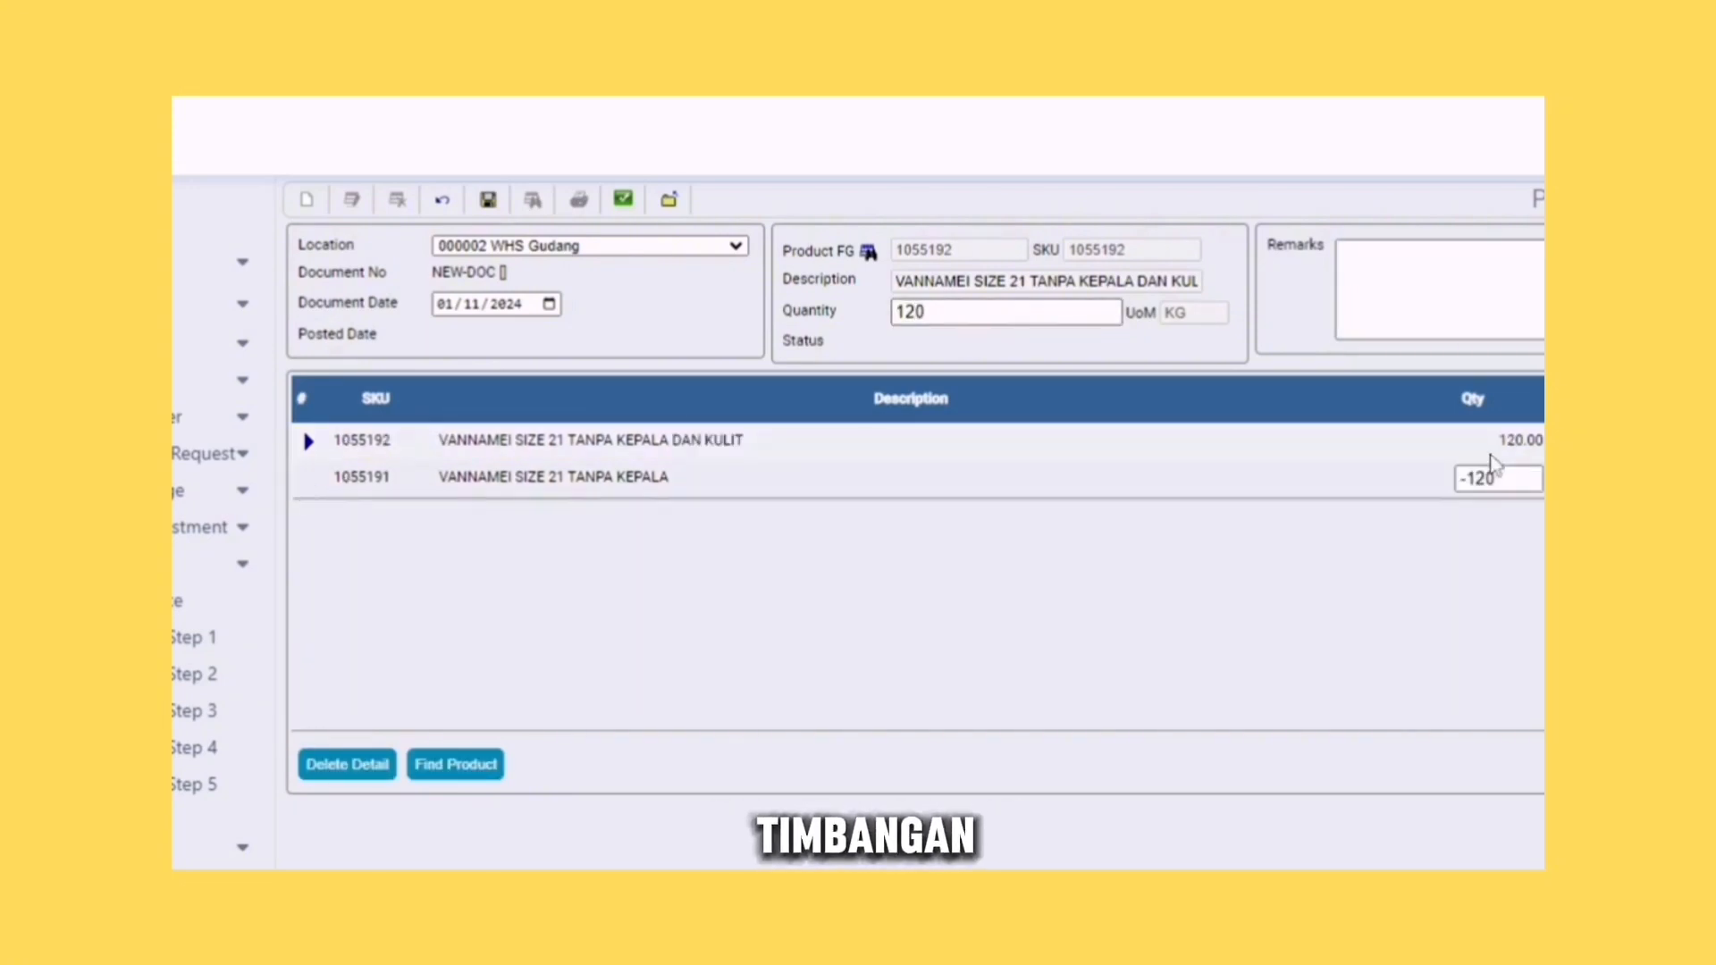
{"action": "left_click", "coordinate": [1486, 478]}
{"action": "key", "text": "ctrl+a"}
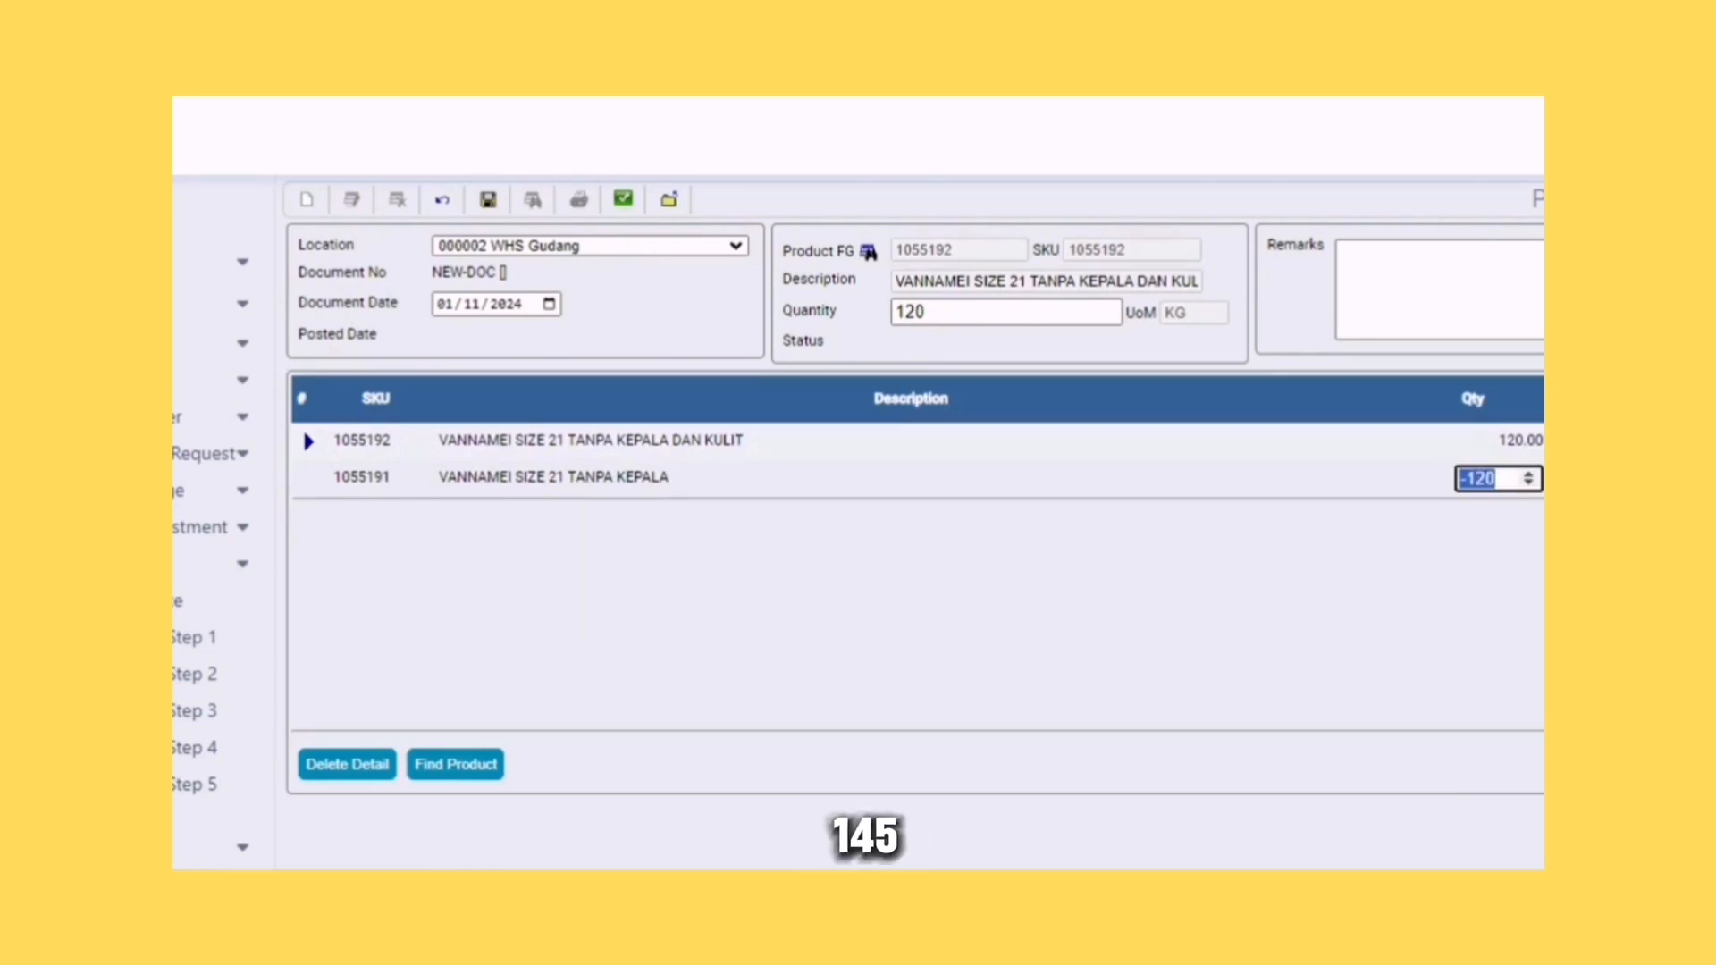
{"action": "left_click", "coordinate": [1486, 478]}
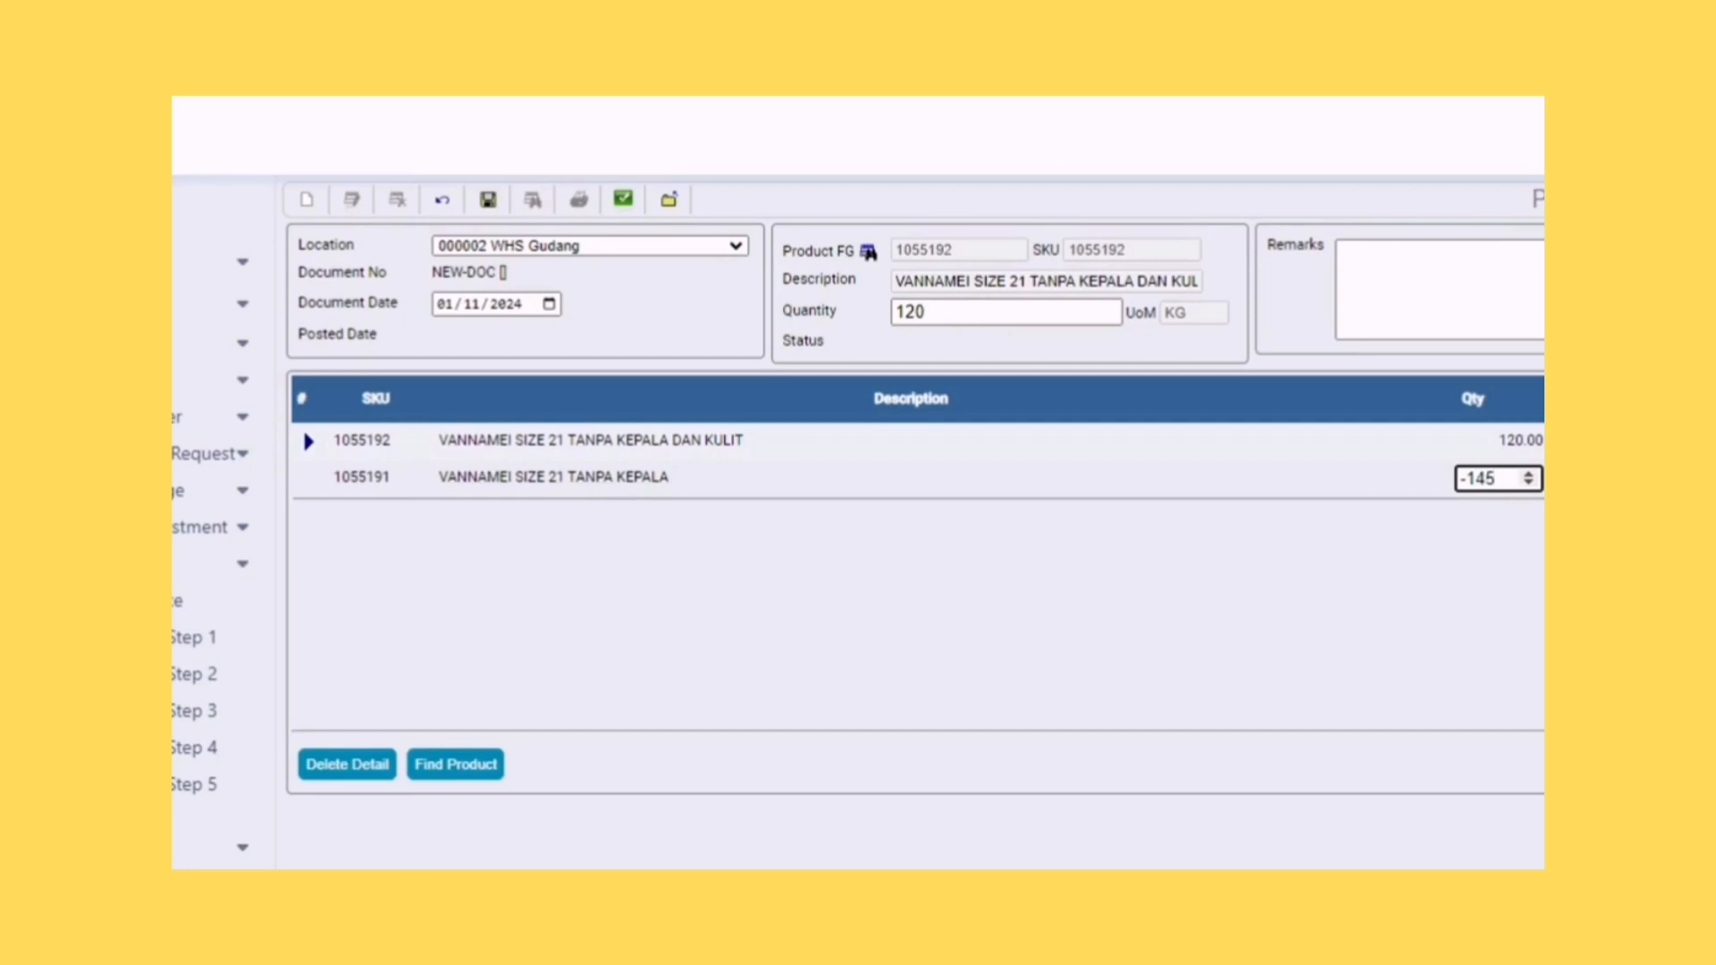
{"action": "key", "text": "ctrl+a"}
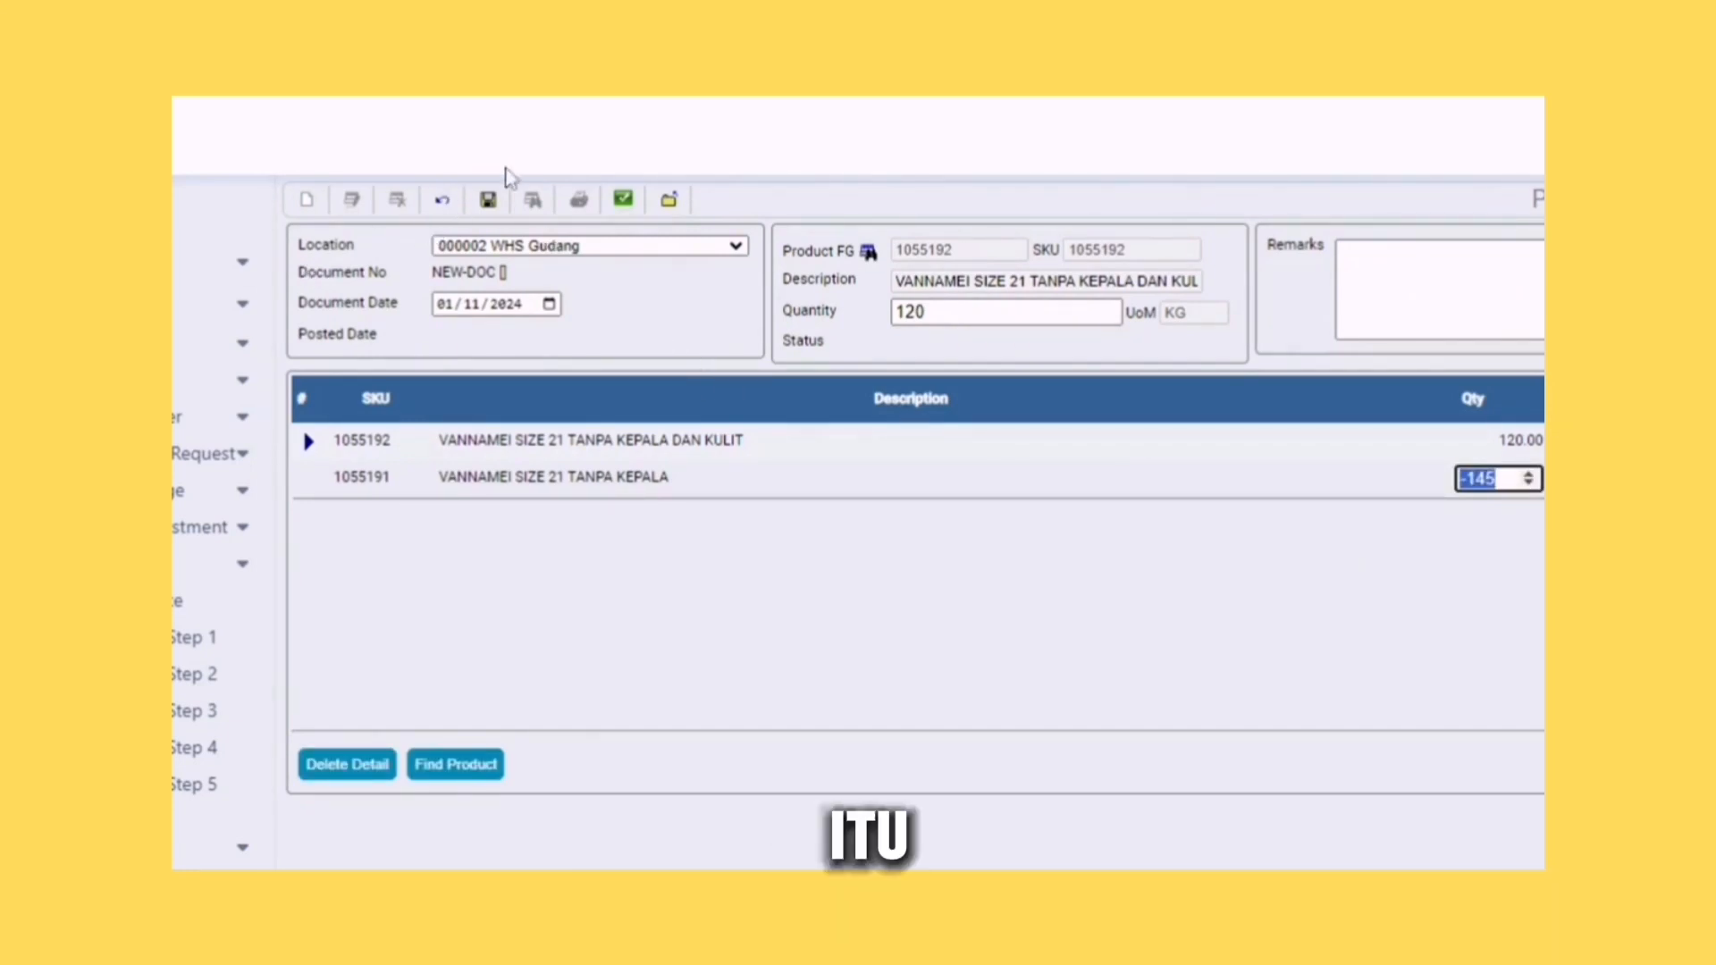
{"action": "left_click", "coordinate": [488, 201]}
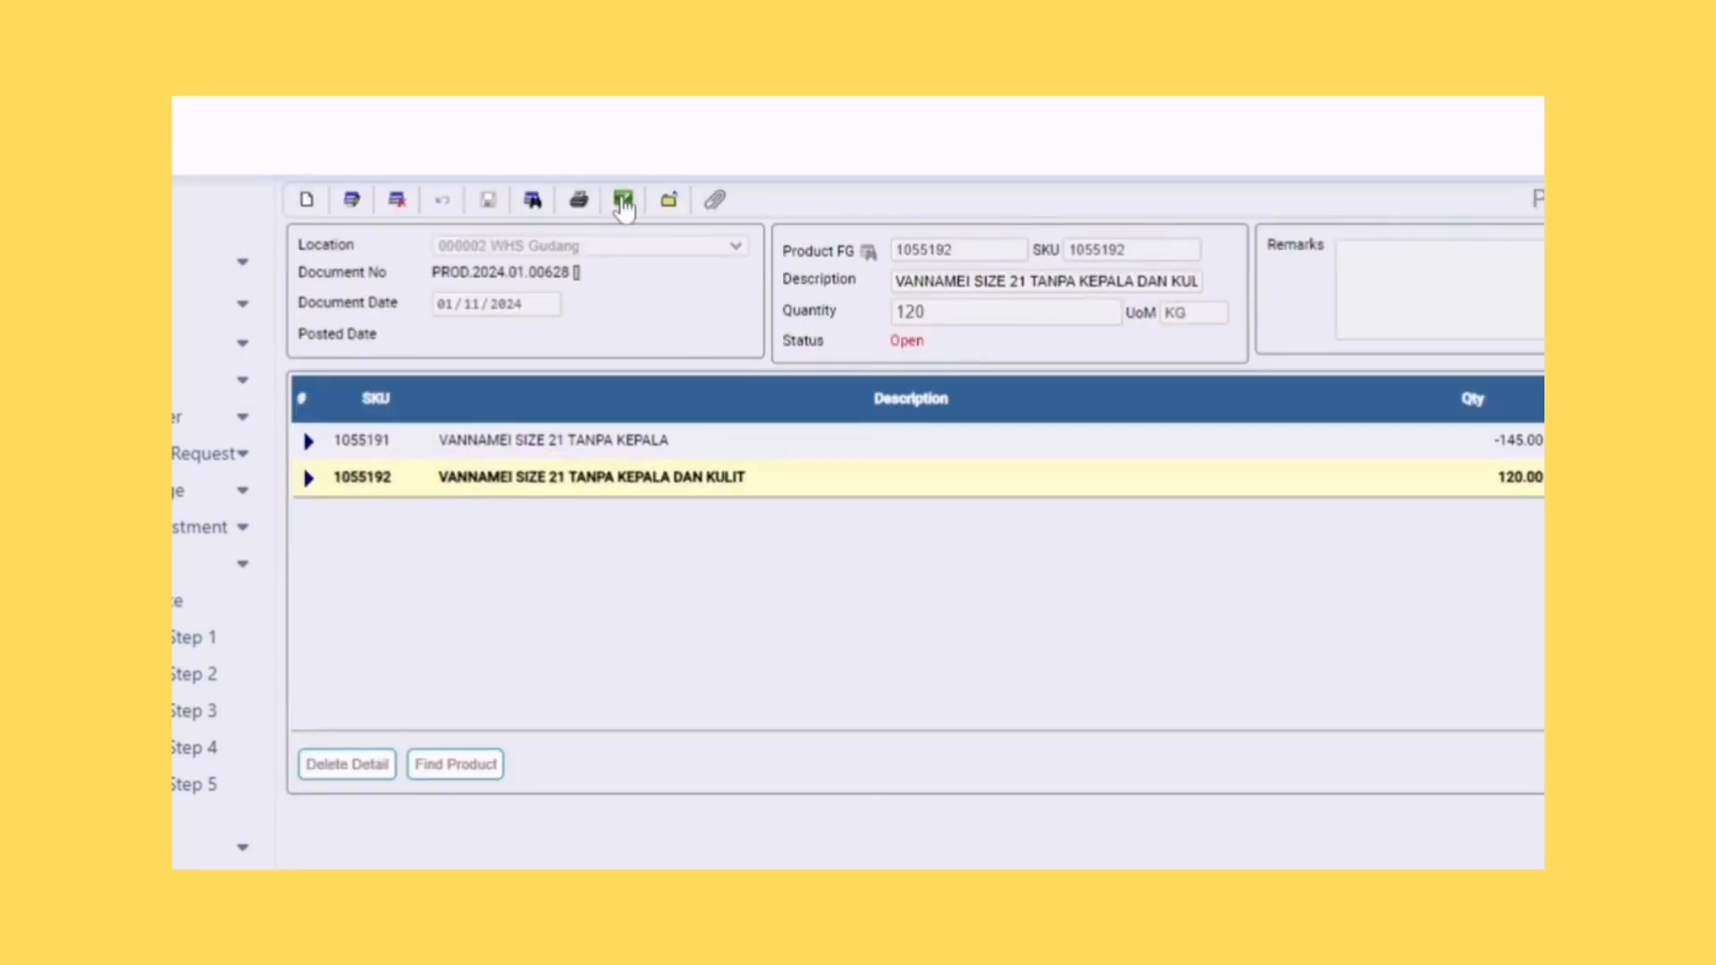
{"action": "left_click", "coordinate": [624, 202]}
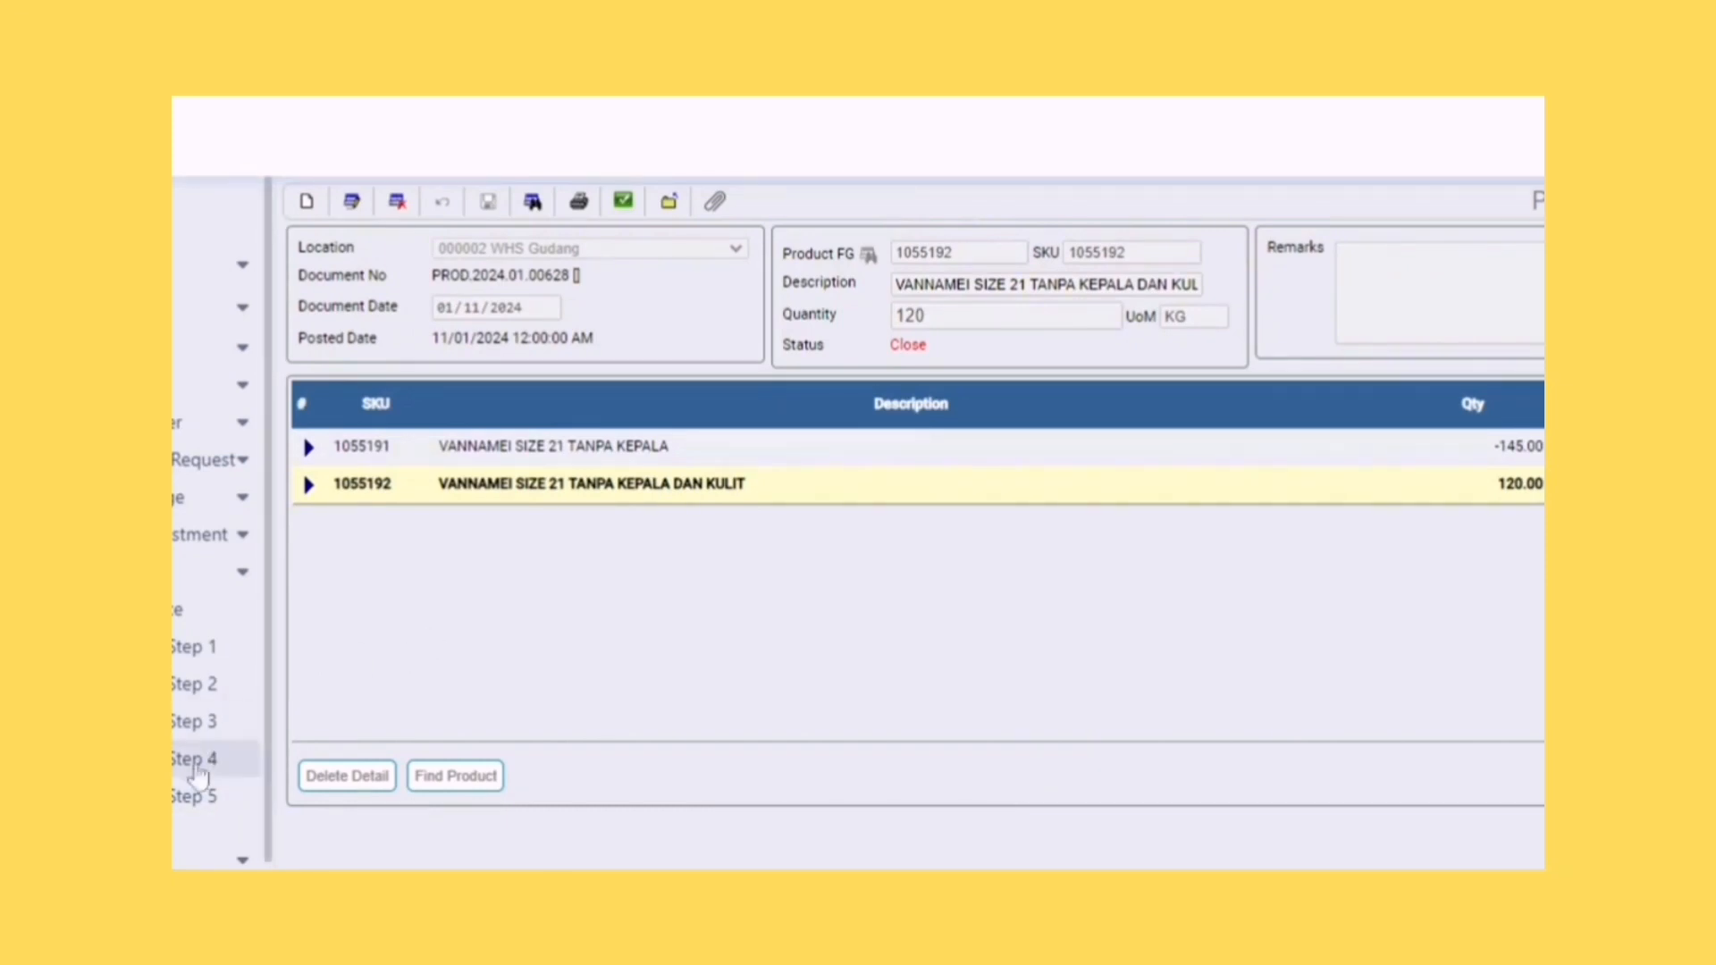
Start a new Production Step 5 document and choose FG VANNAMEI SIZE 21 EBY FRY as its finished product
{"action": "left_click", "coordinate": [189, 796]}
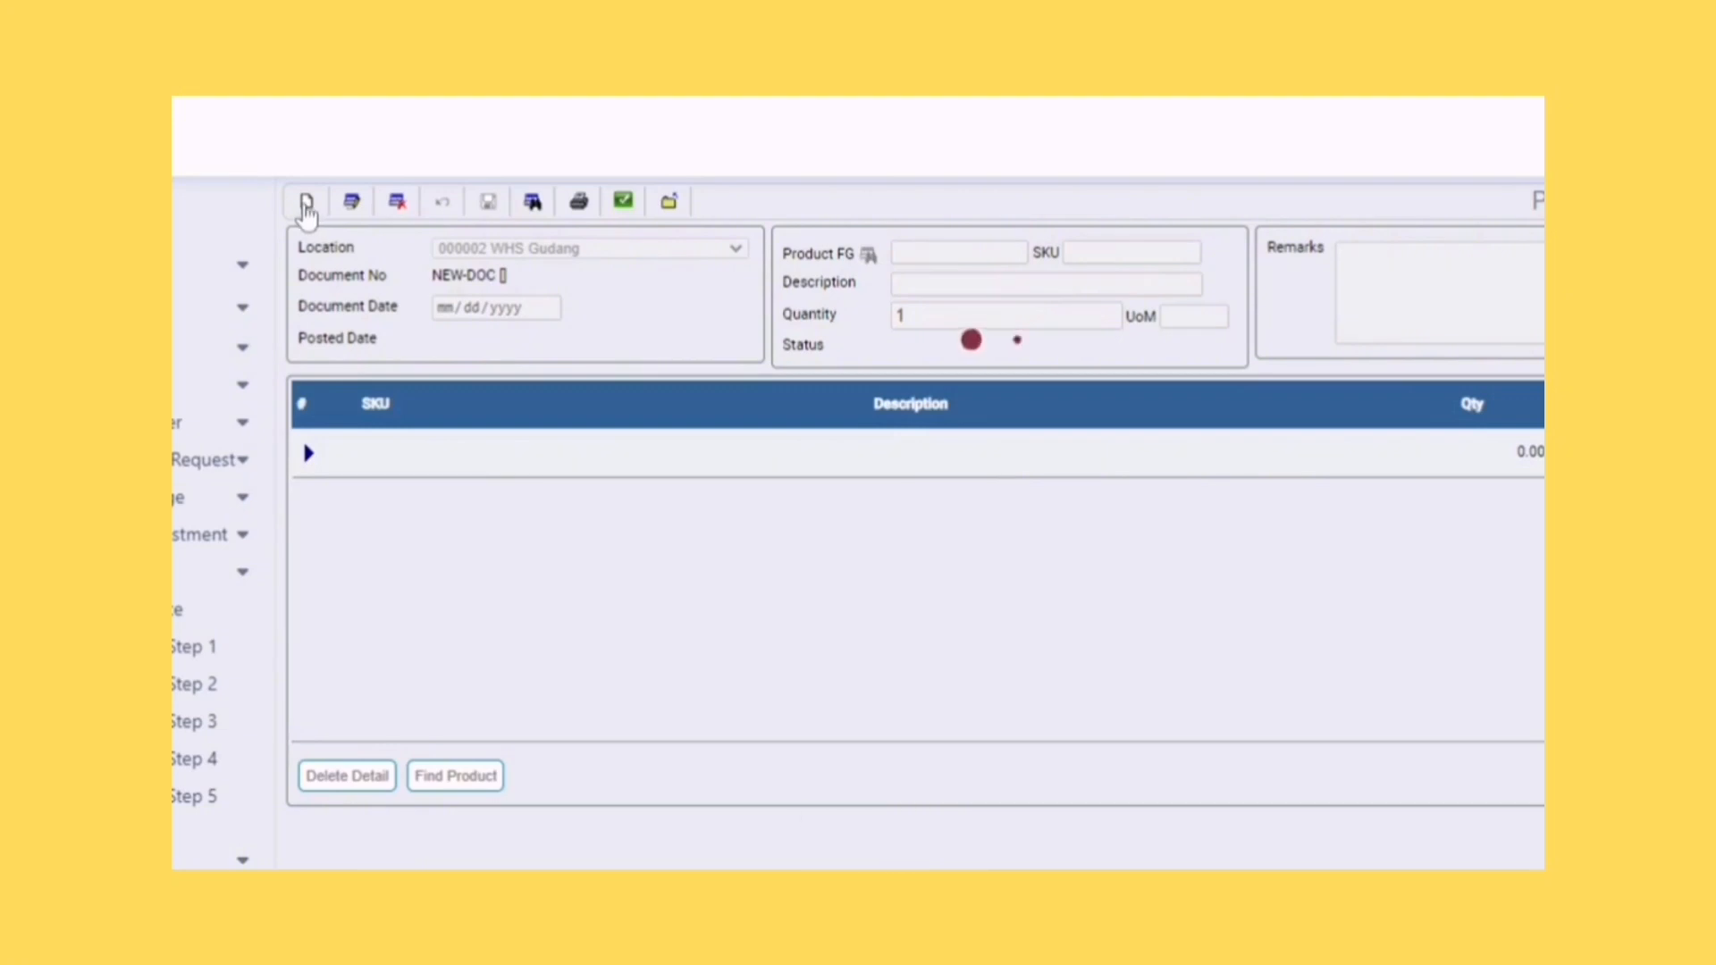
{"action": "left_click", "coordinate": [307, 206]}
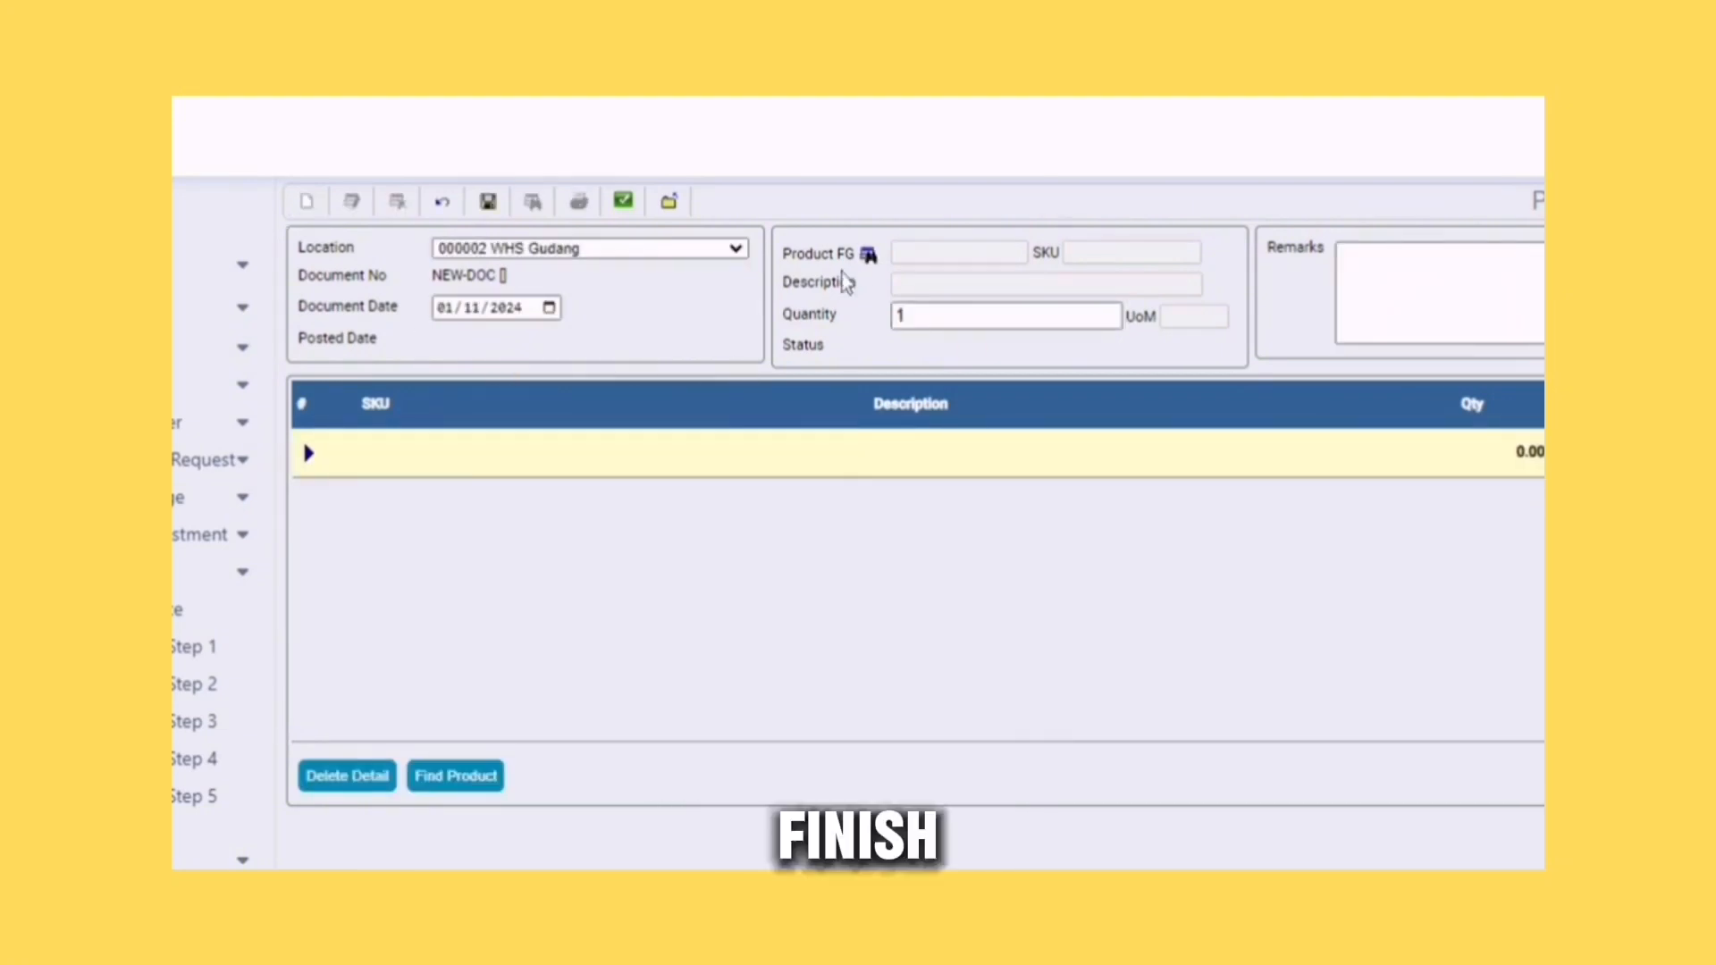
{"action": "left_click", "coordinate": [869, 257]}
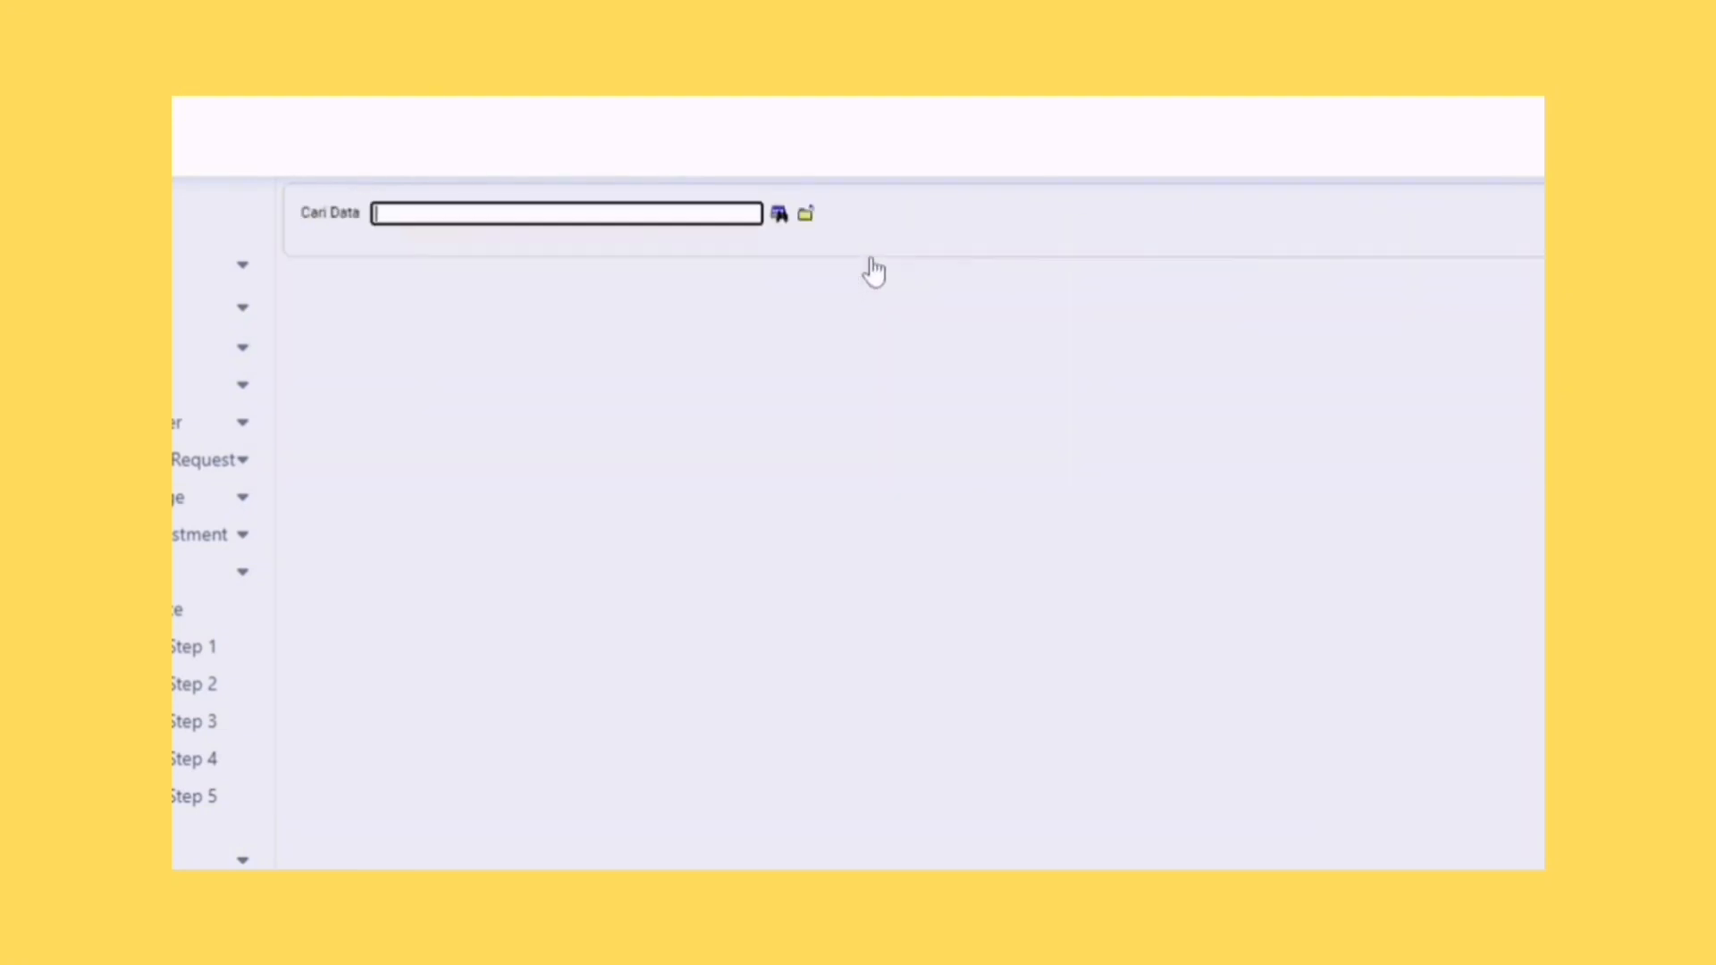
{"action": "left_click", "coordinate": [778, 216]}
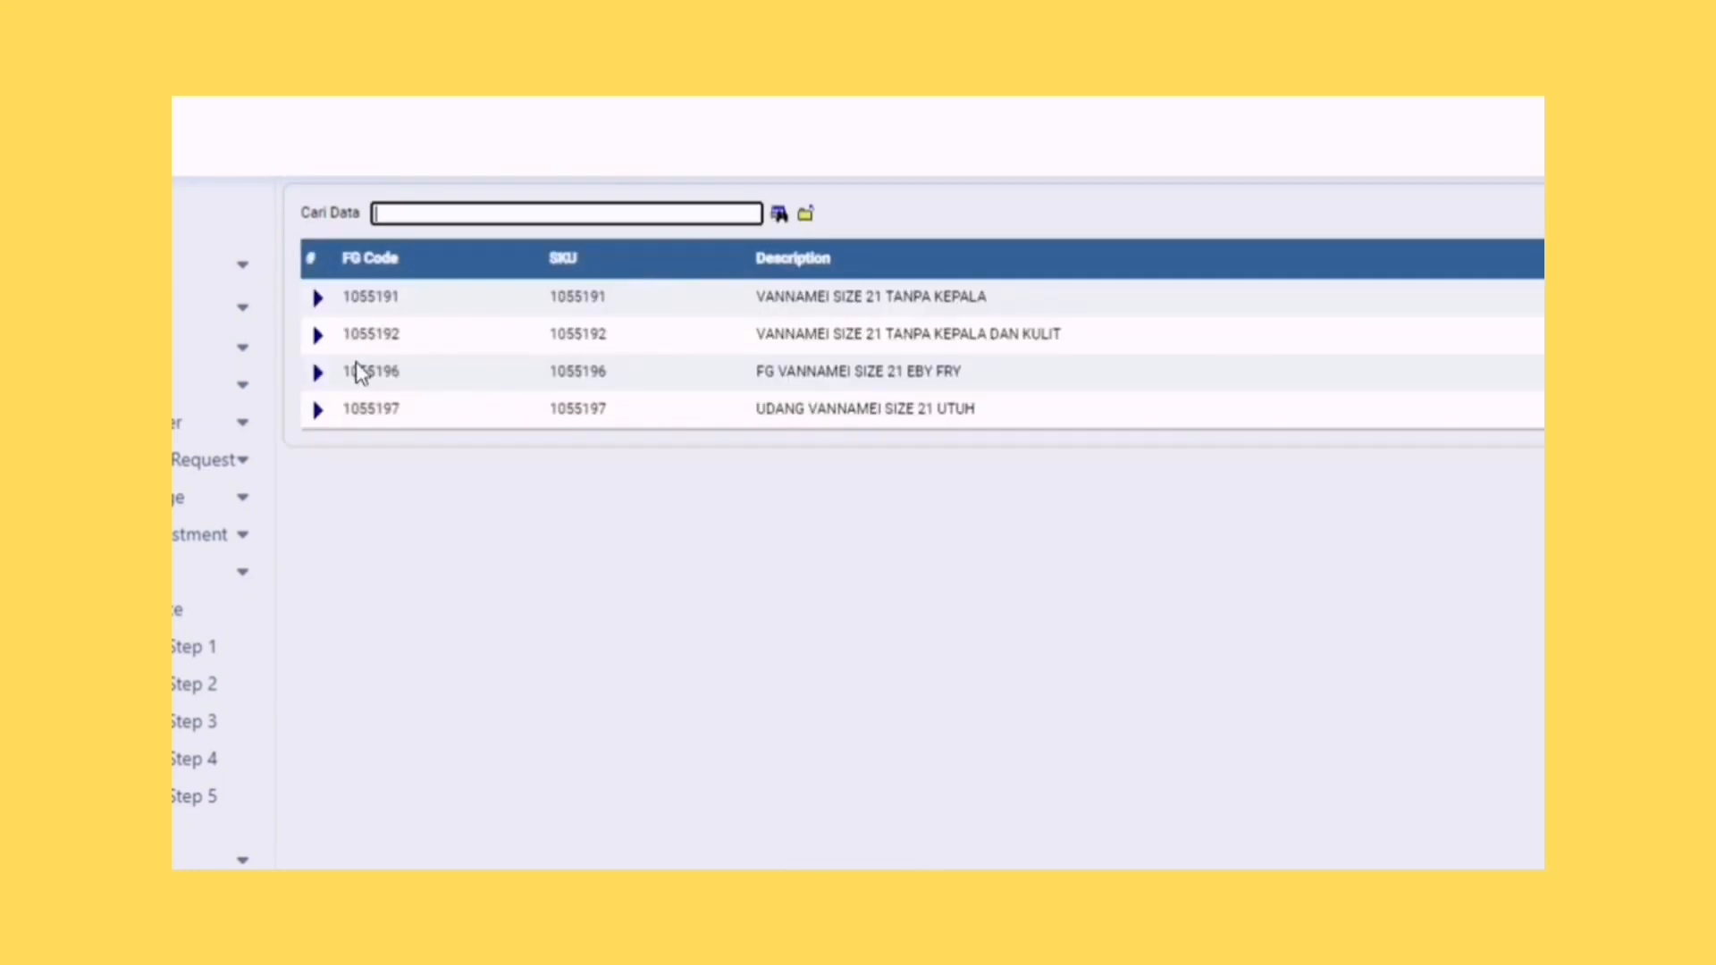
{"action": "left_click", "coordinate": [322, 375]}
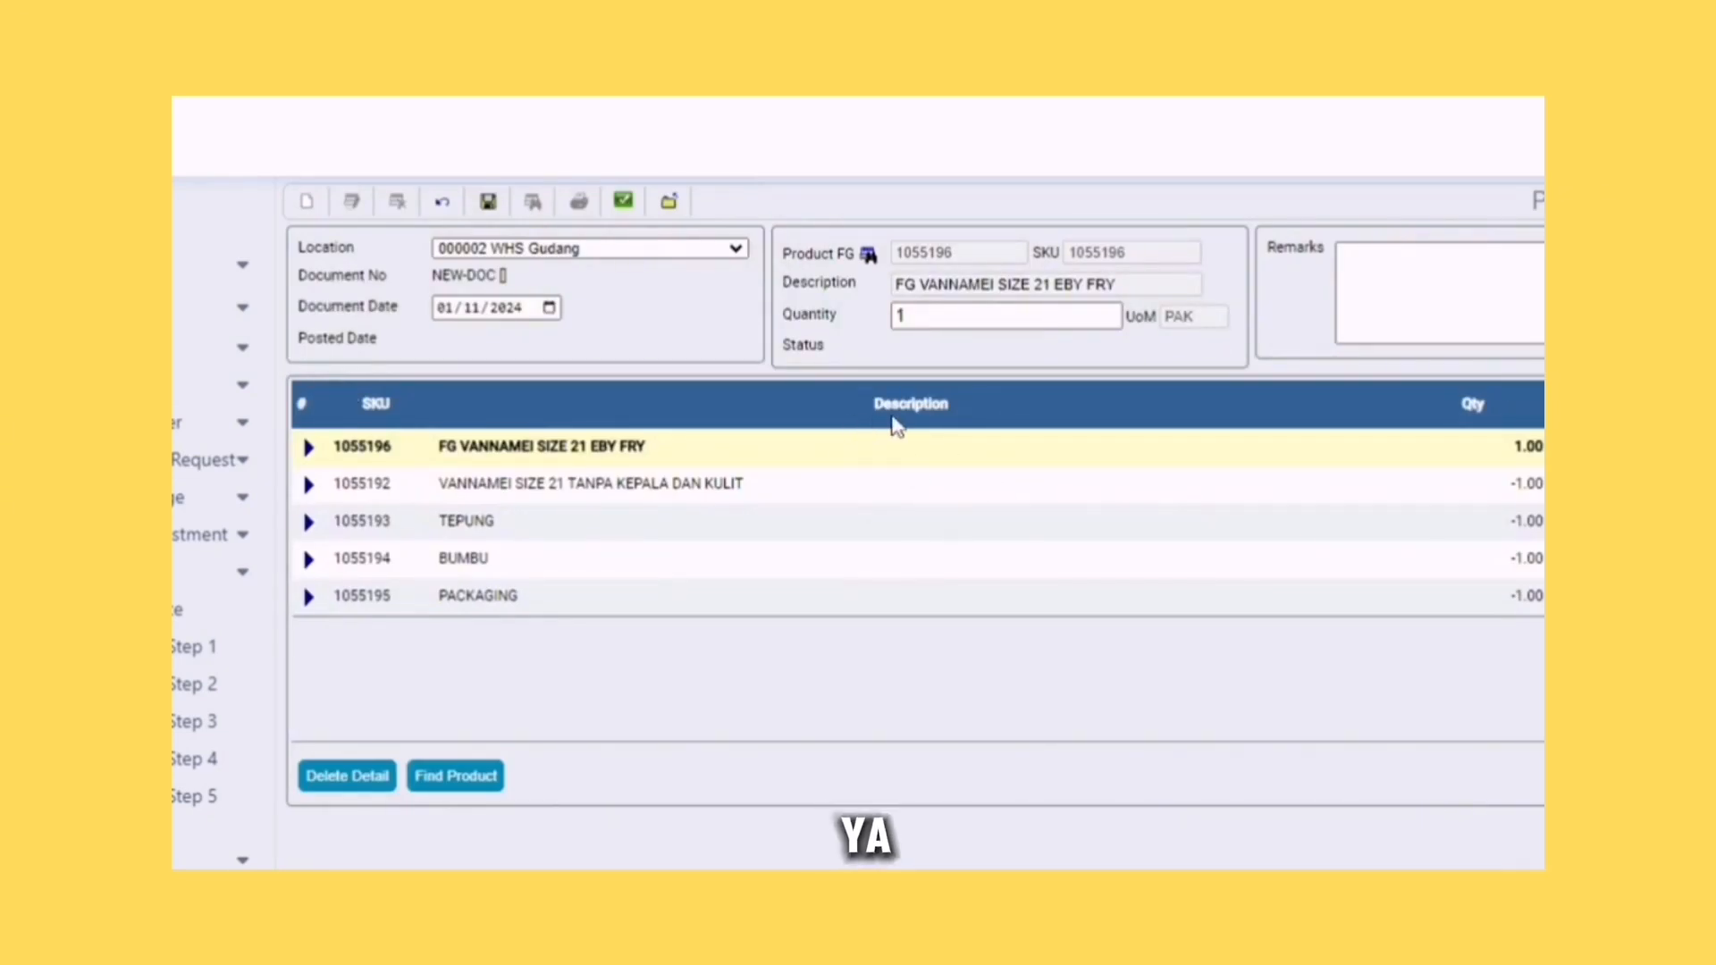
Set the quantity of the finished product FG VANNAMEI SIZE 21 EBY FRY to 4
{"action": "left_click", "coordinate": [905, 316]}
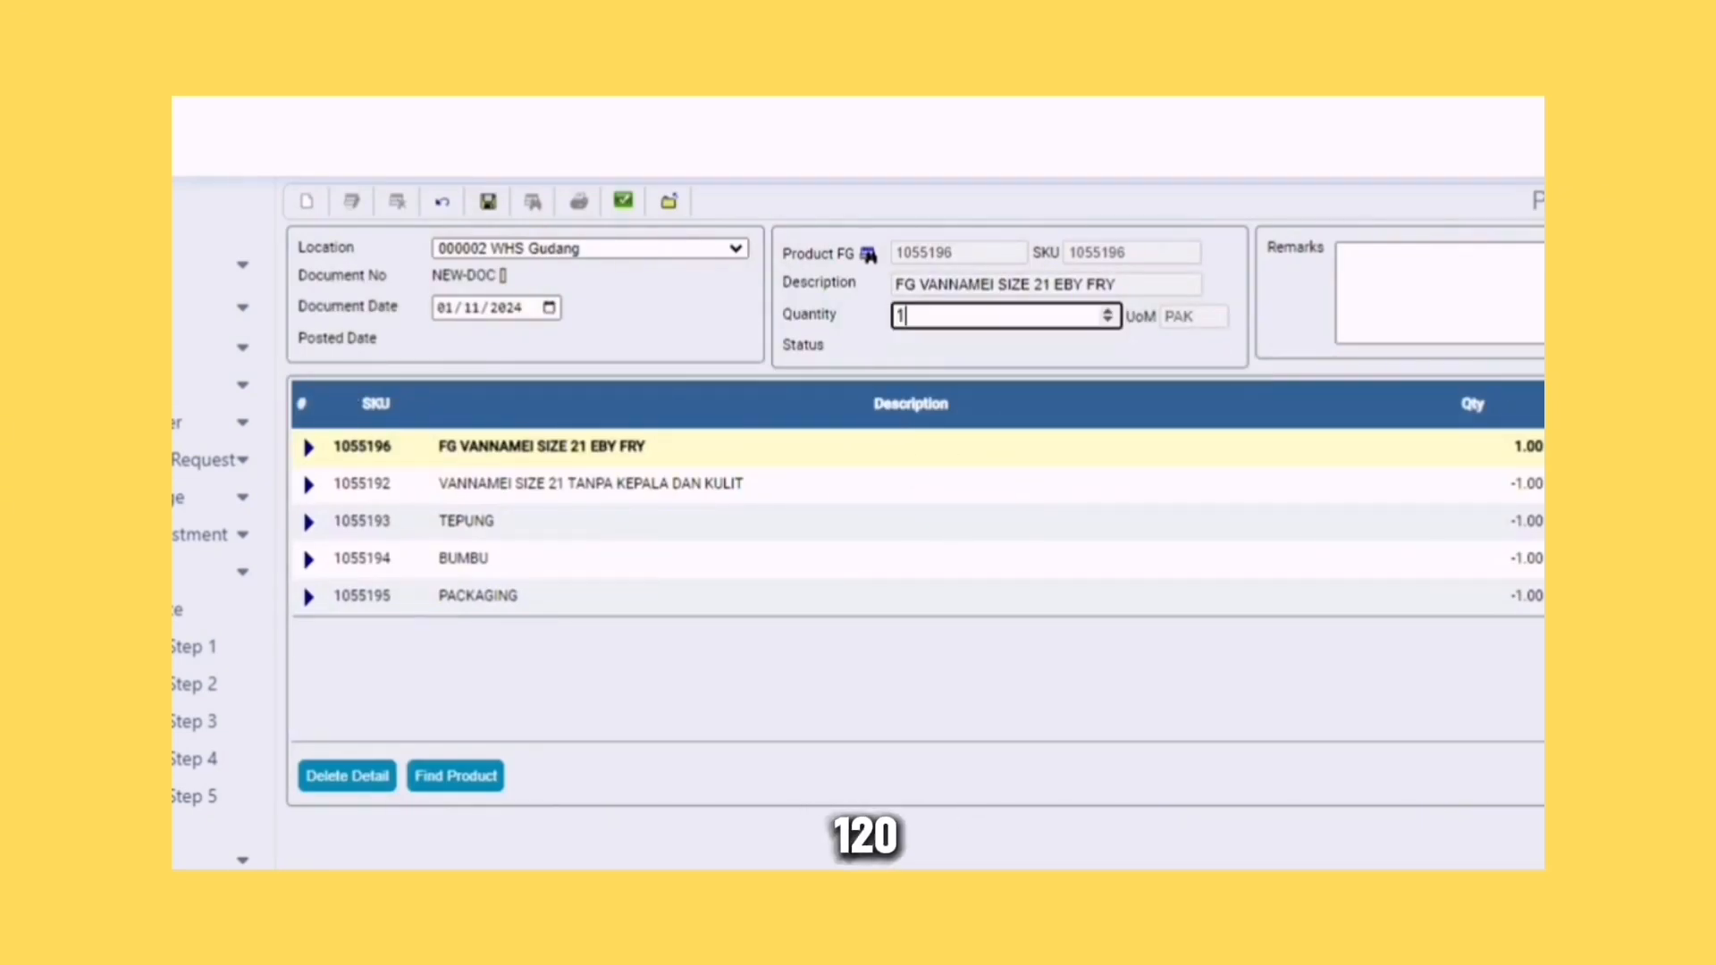
{"action": "key", "text": "BackSpace"}
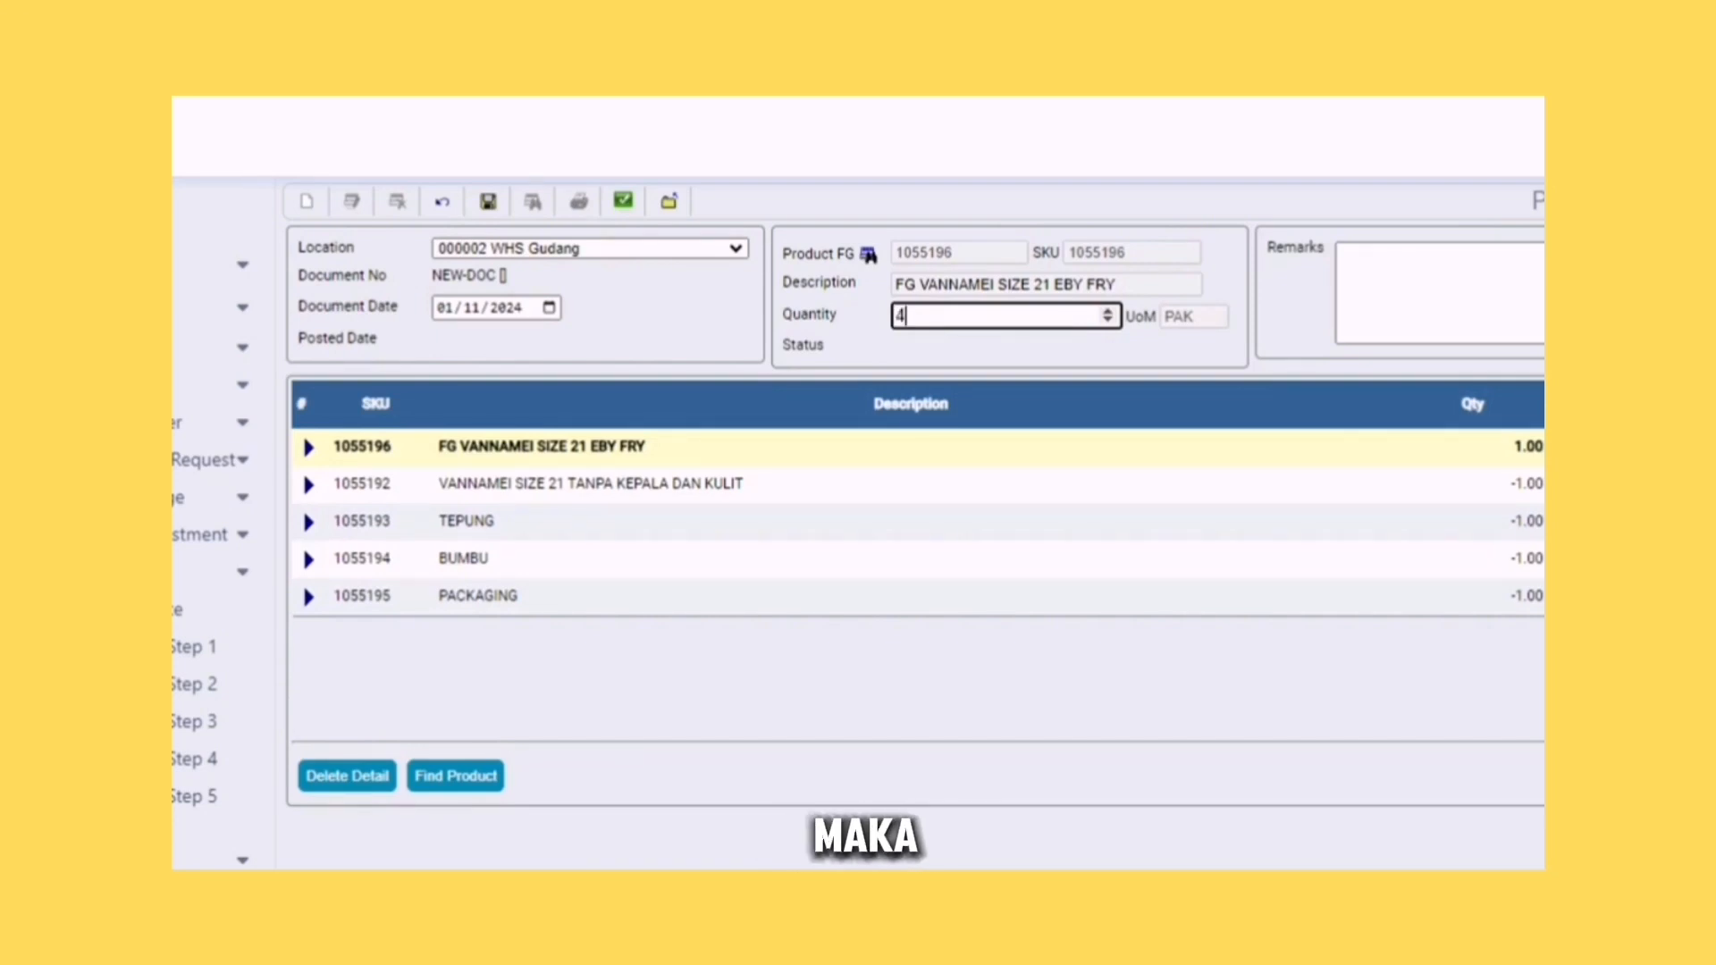
{"action": "type", "text": "4"}
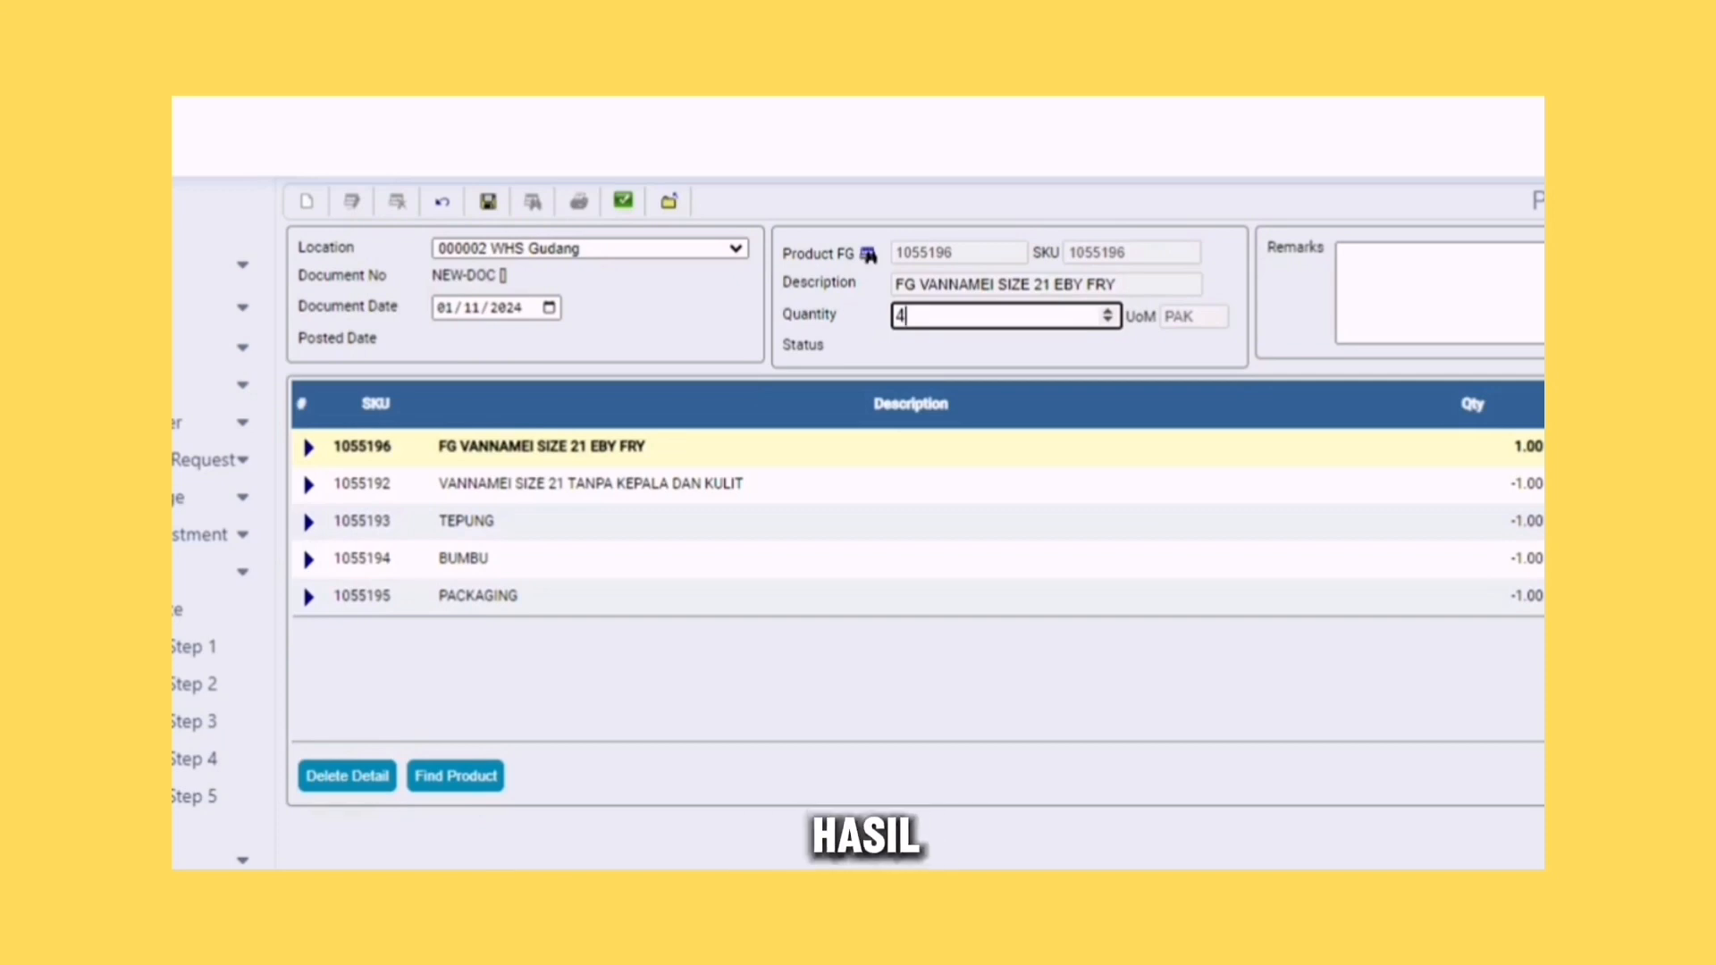
{"action": "key", "text": "Tab"}
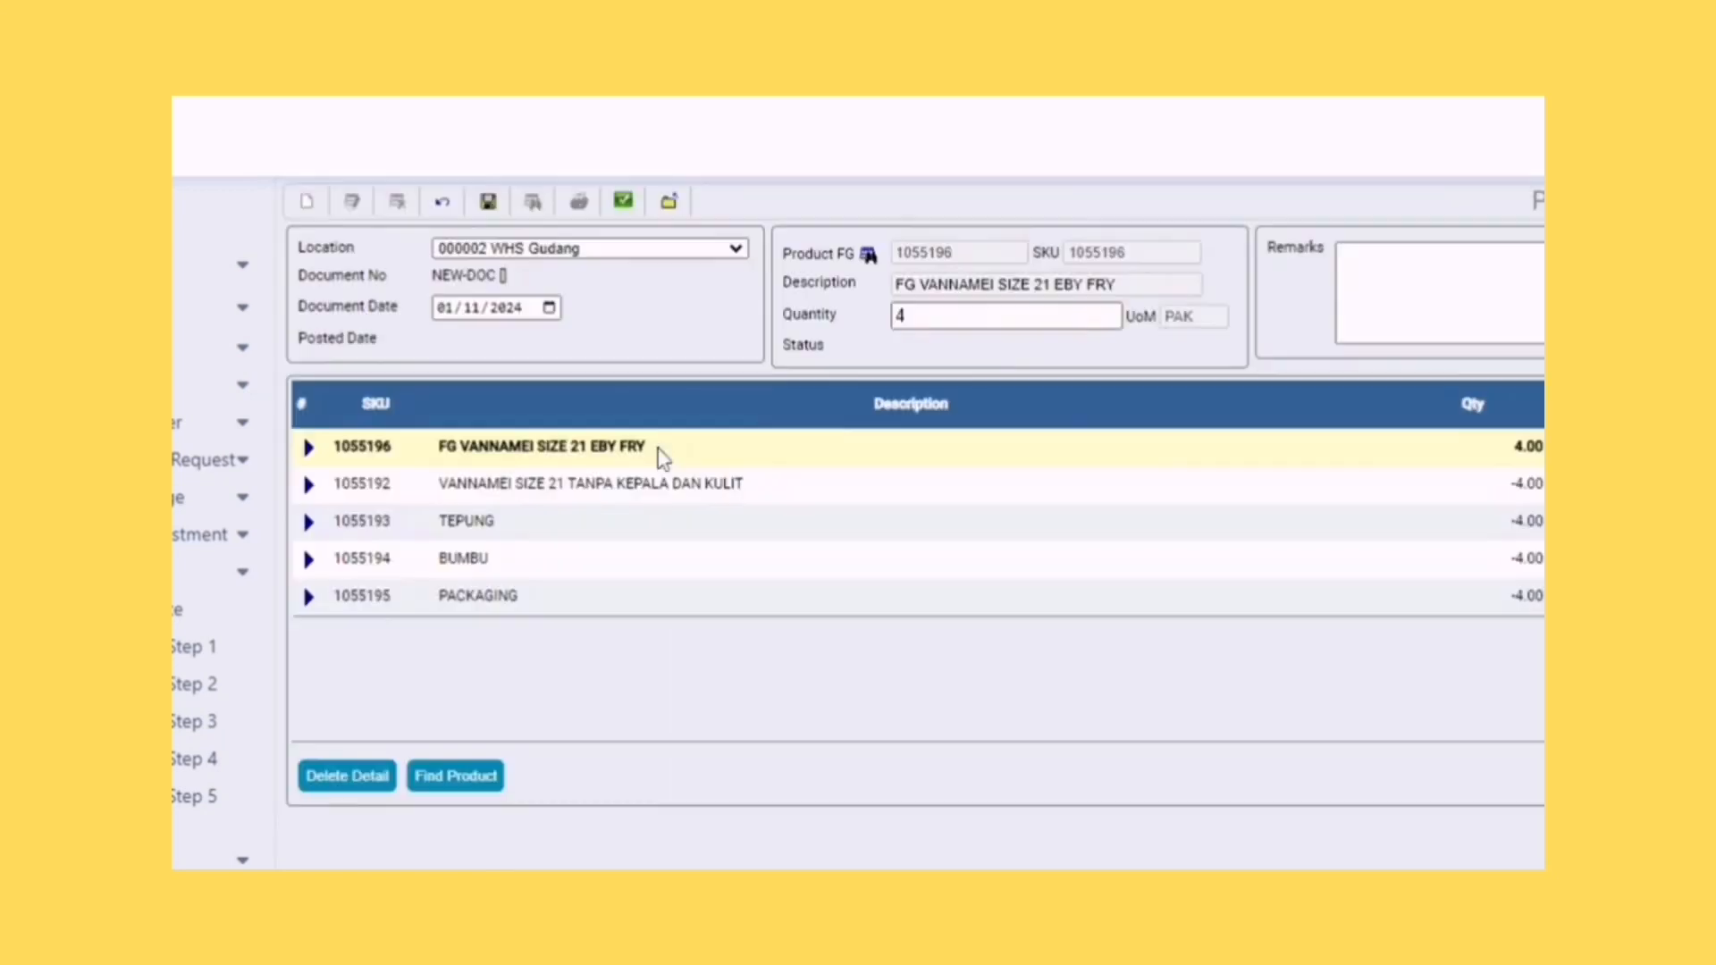
Set the VANNAMEI SIZE 21 TANPA KEPALA DAN KULIT line's quantity to -120
{"action": "left_click", "coordinate": [311, 490]}
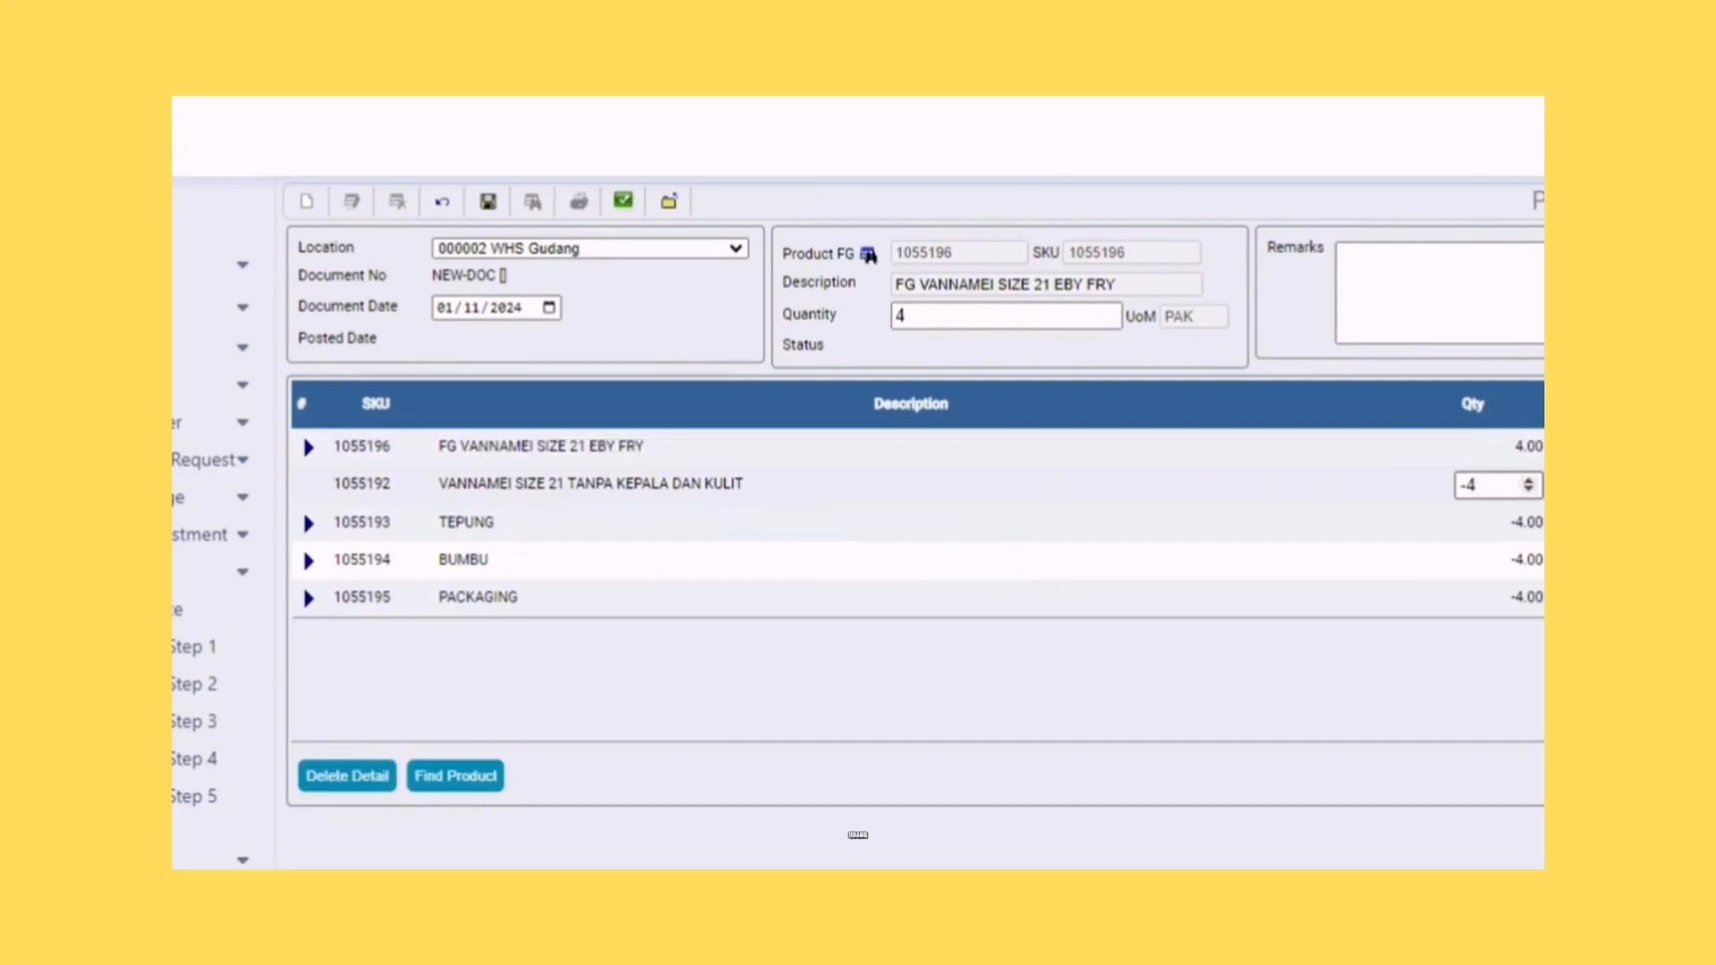
{"action": "left_click", "coordinate": [1484, 485]}
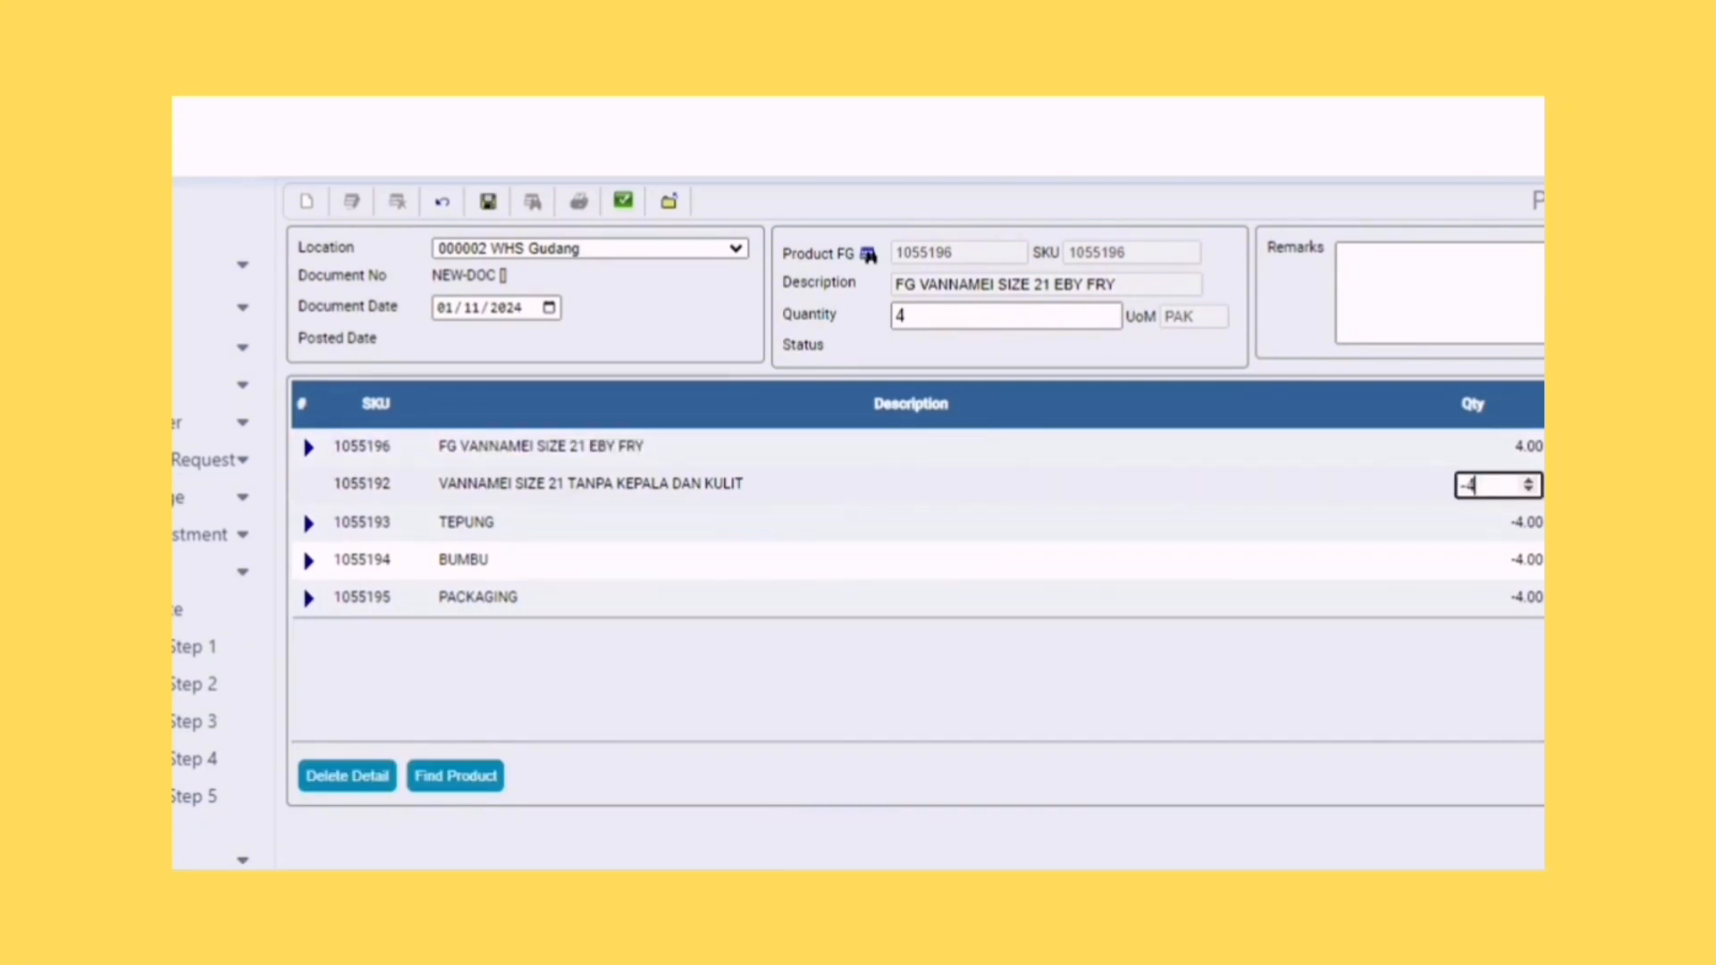
{"action": "type", "text": "-120"}
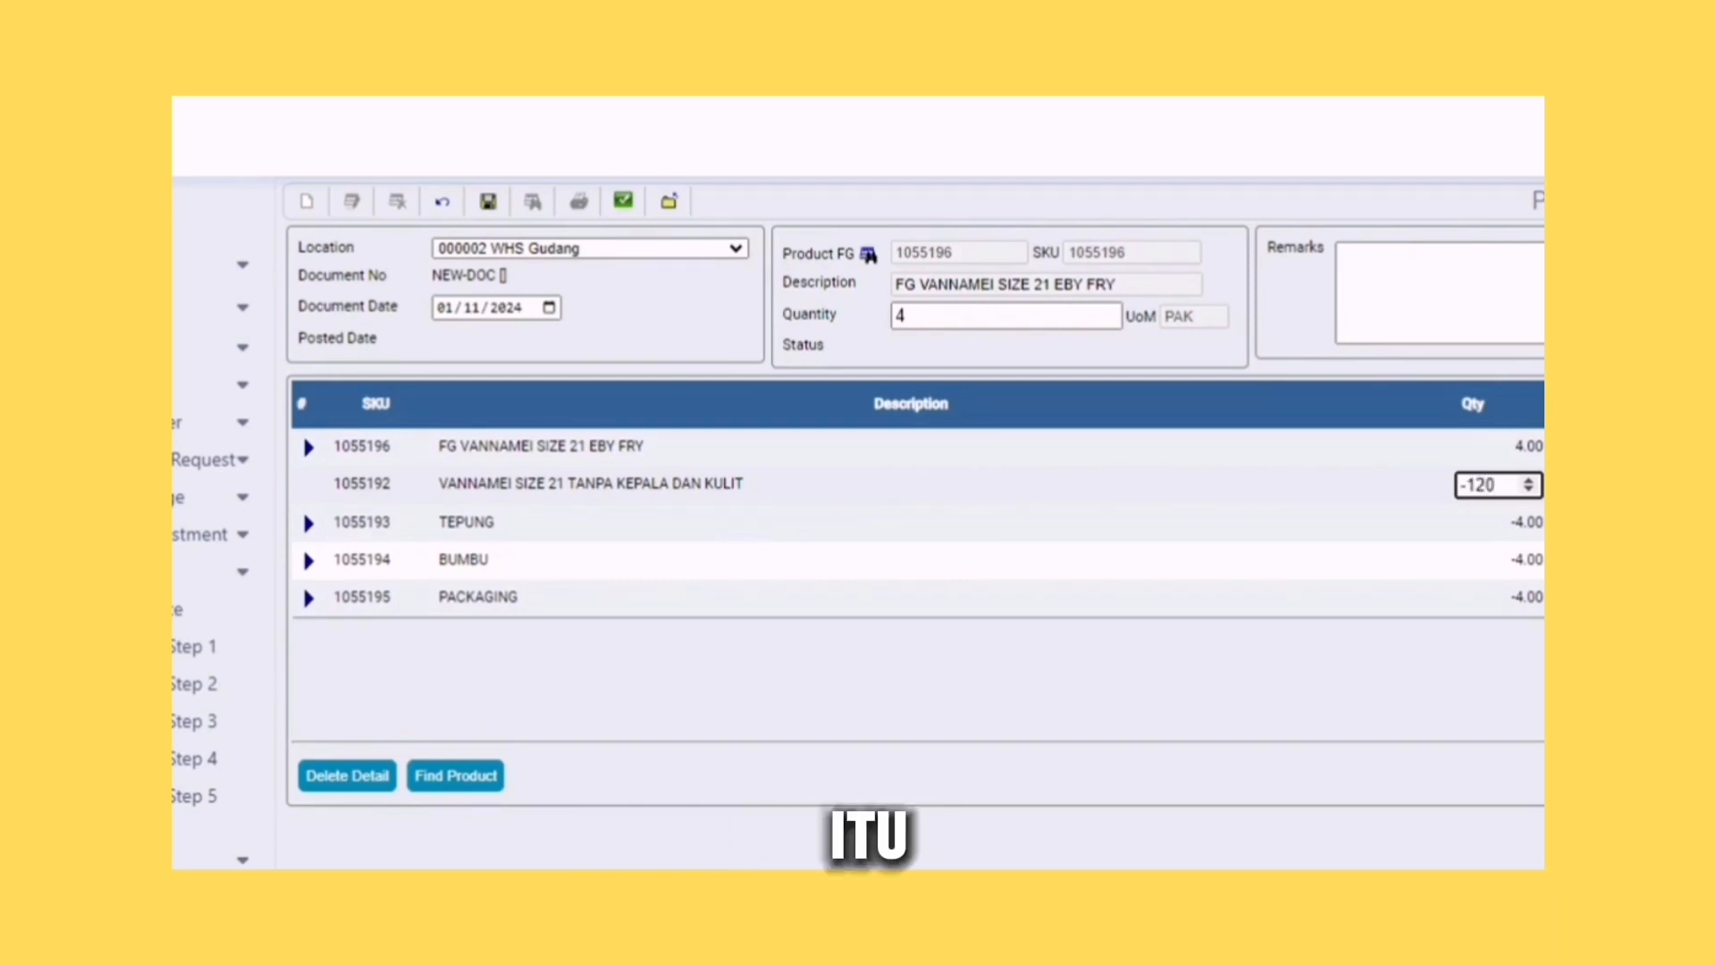
{"action": "key", "text": "Tab"}
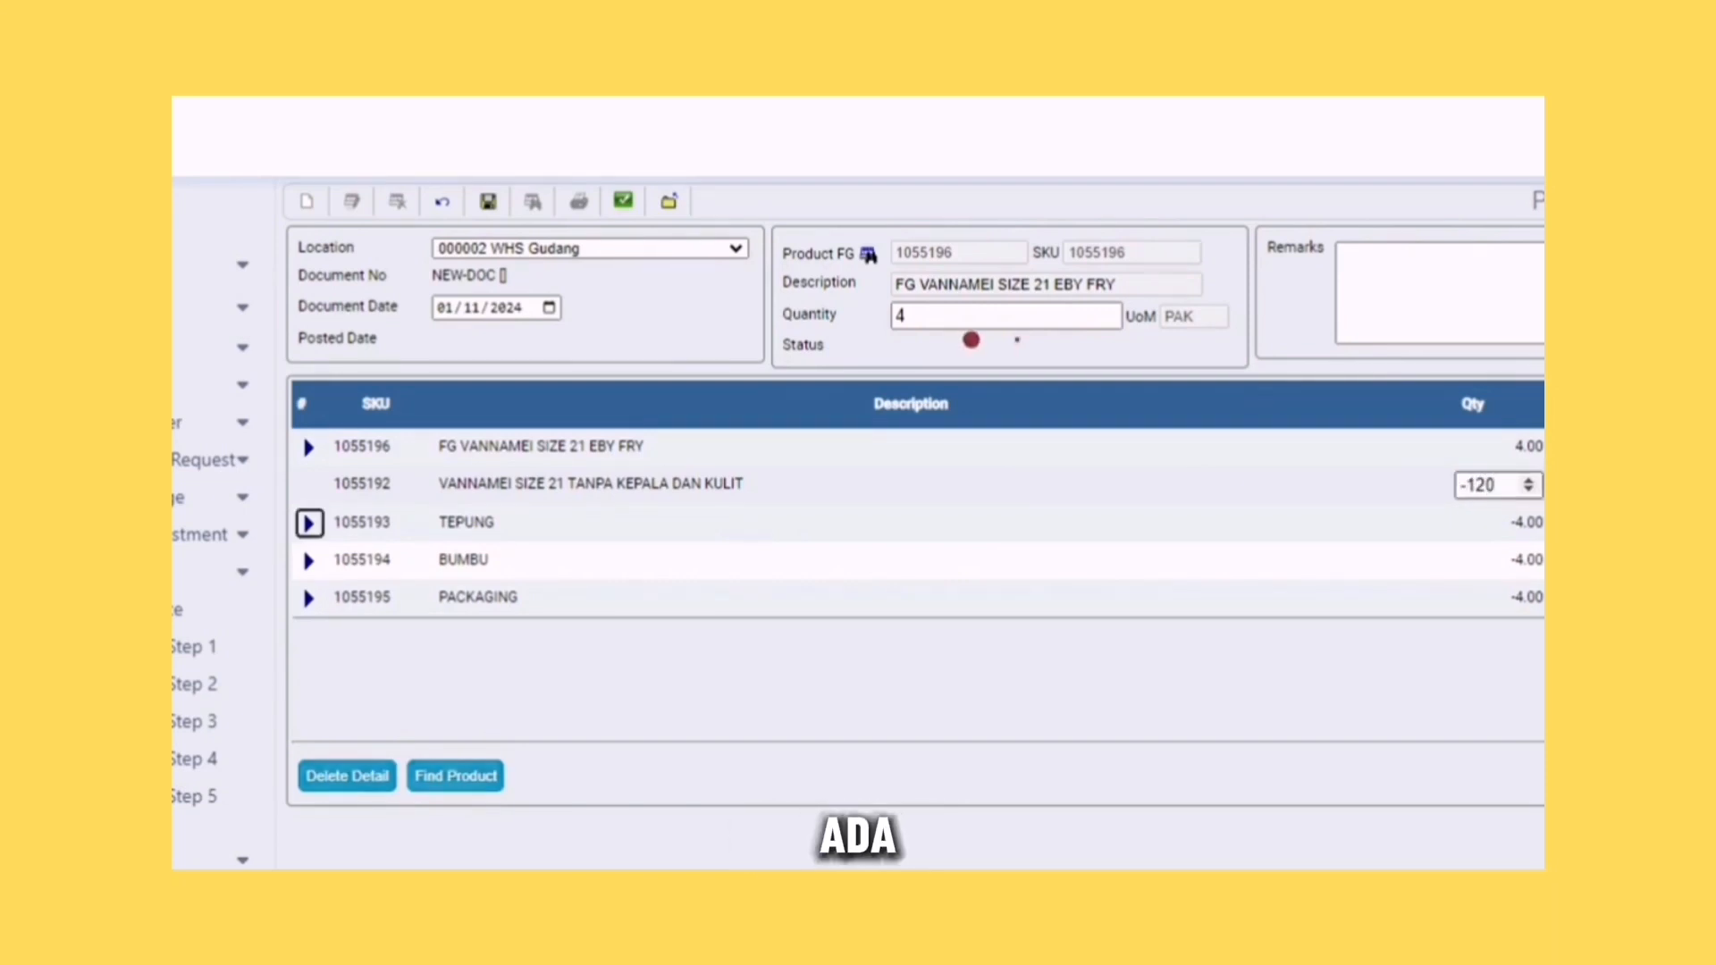
Set the quantities of the TEPUNG and BUMBU ingredient lines to -1 each
{"action": "left_click", "coordinate": [313, 531]}
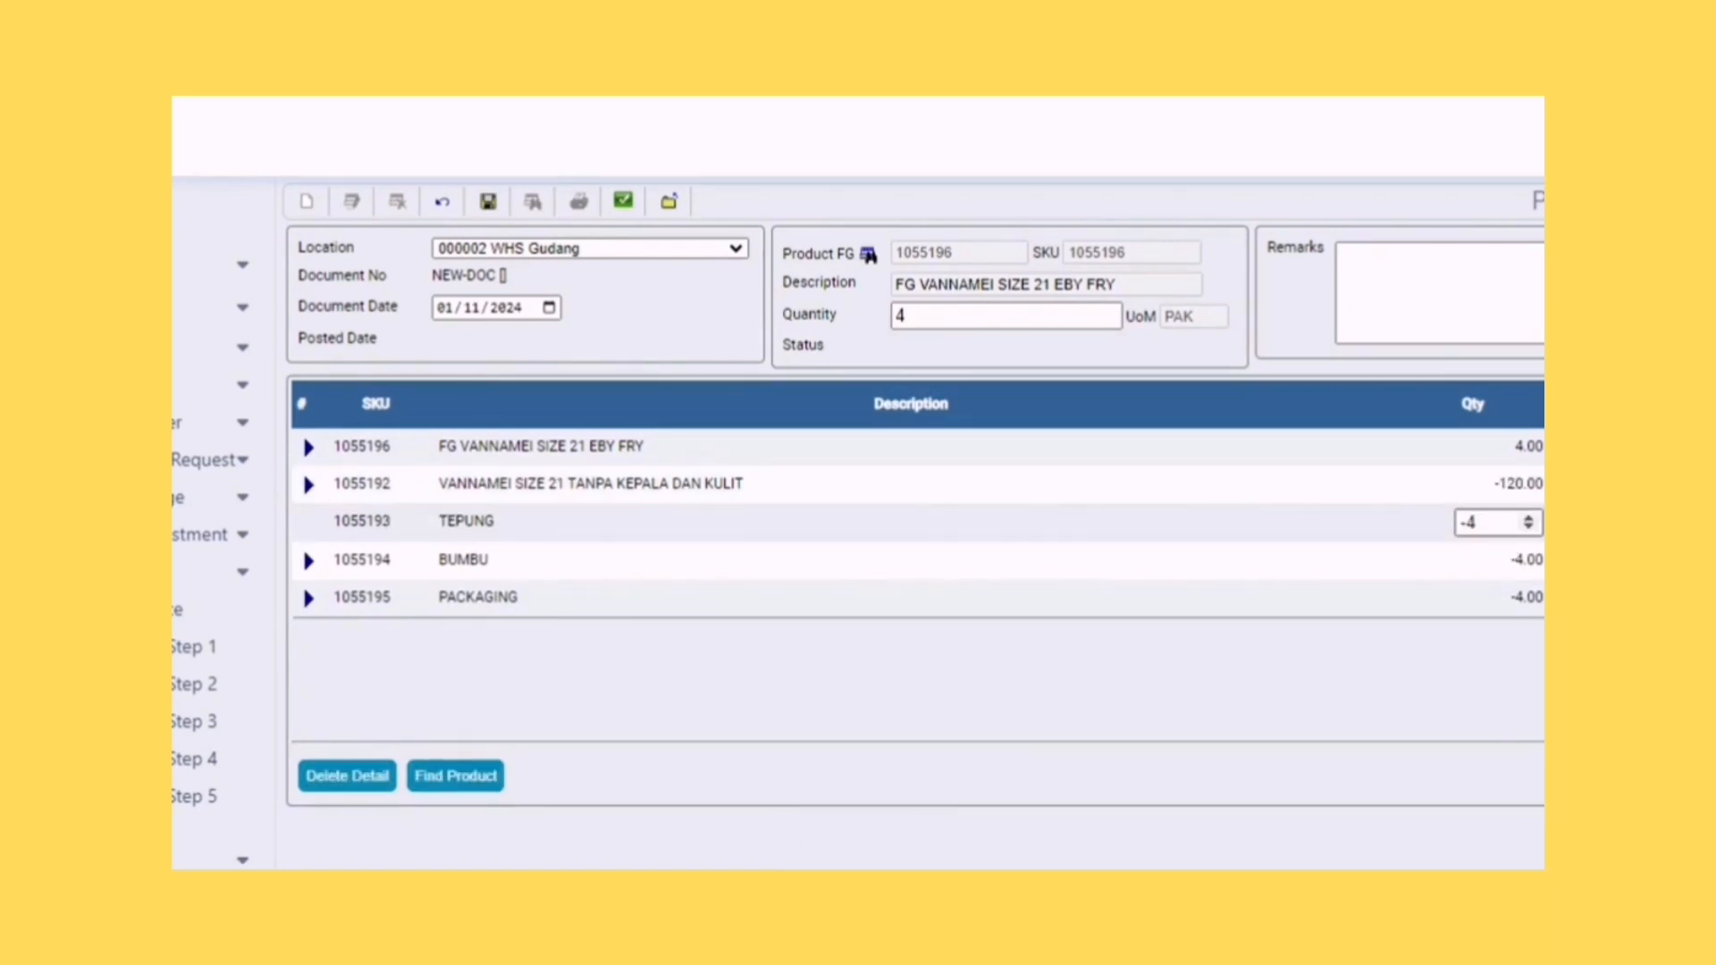
{"action": "key", "text": "Tab"}
{"action": "left_click", "coordinate": [1478, 523]}
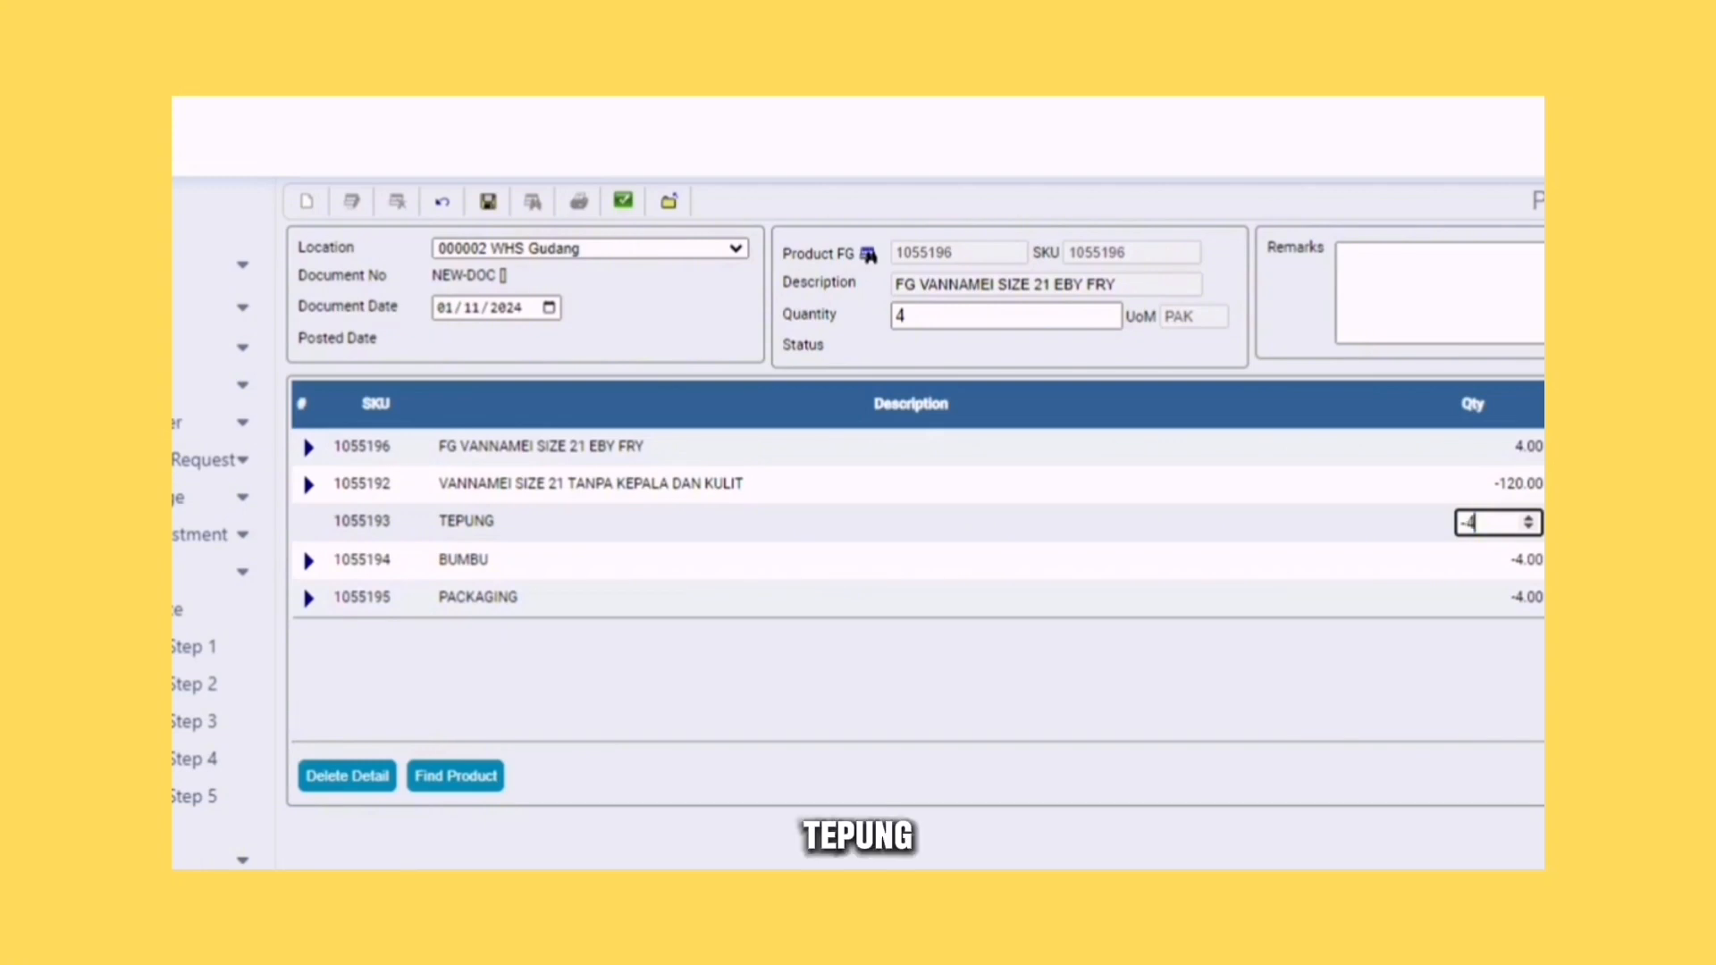
{"action": "key", "text": "Return"}
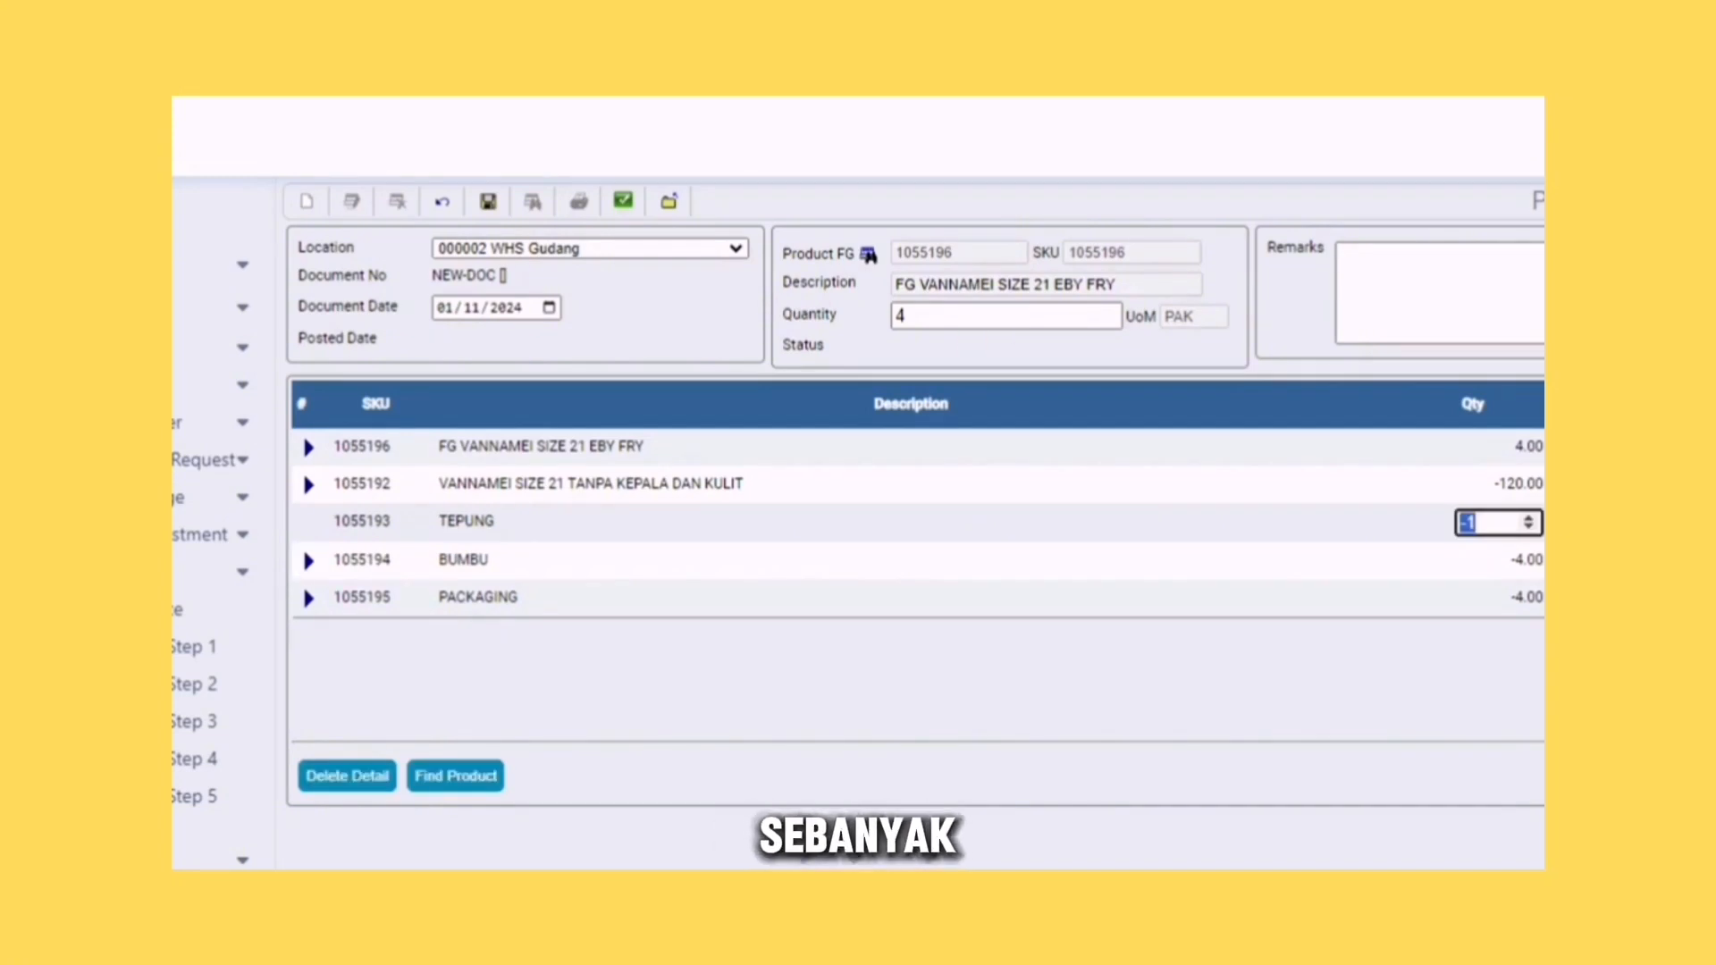
{"action": "left_click", "coordinate": [309, 565]}
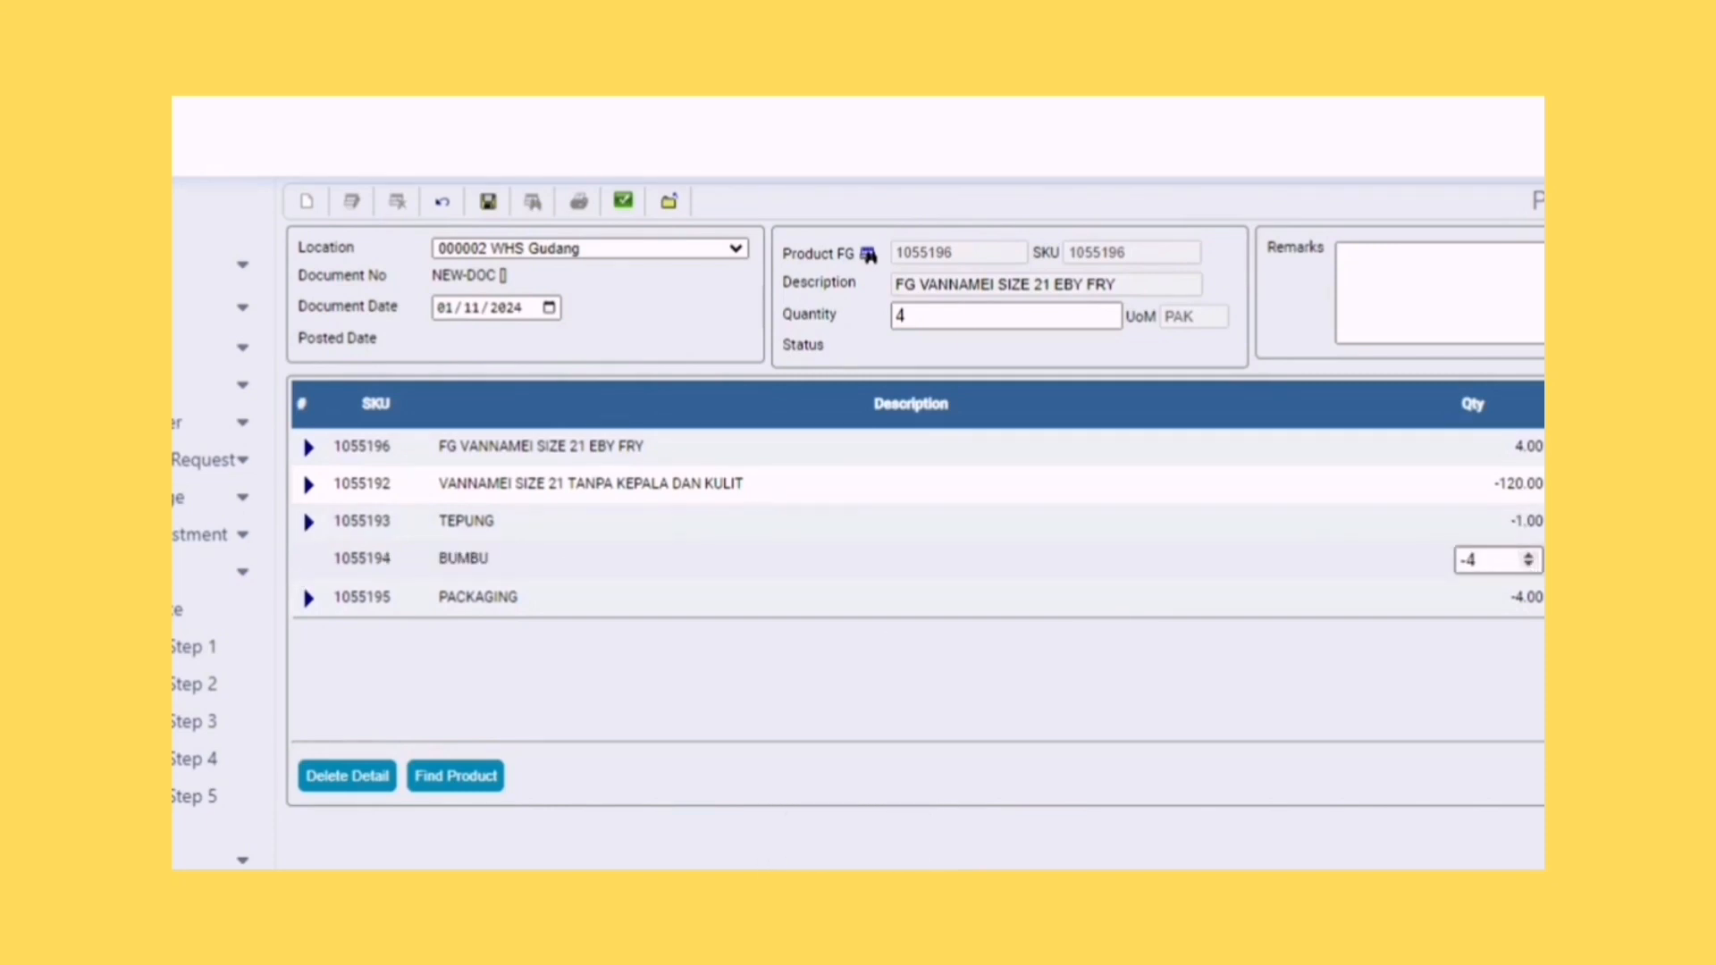
{"action": "left_click", "coordinate": [1493, 561]}
{"action": "key", "text": "BackSpace"}
{"action": "type", "text": "1"}
{"action": "key", "text": "Tab"}
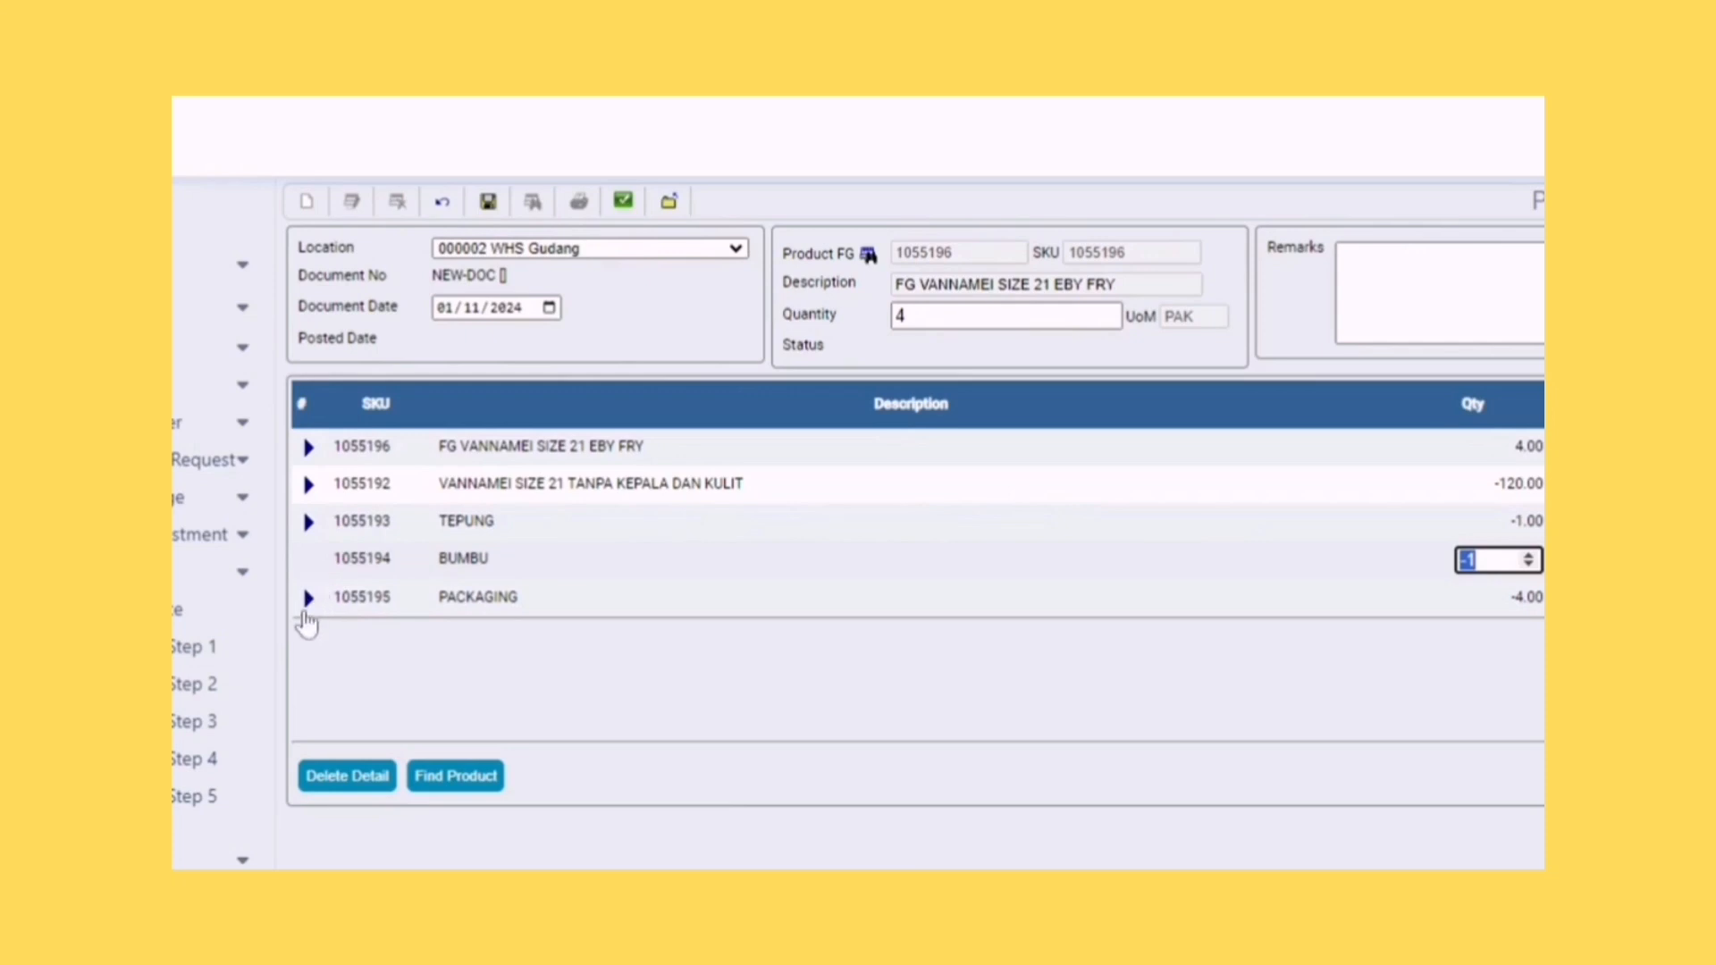
Open the PACKAGING line's quantity for editing, and save and post the FG VANNAMEI SIZE 21 EBY FRY production document
{"action": "left_click", "coordinate": [308, 613]}
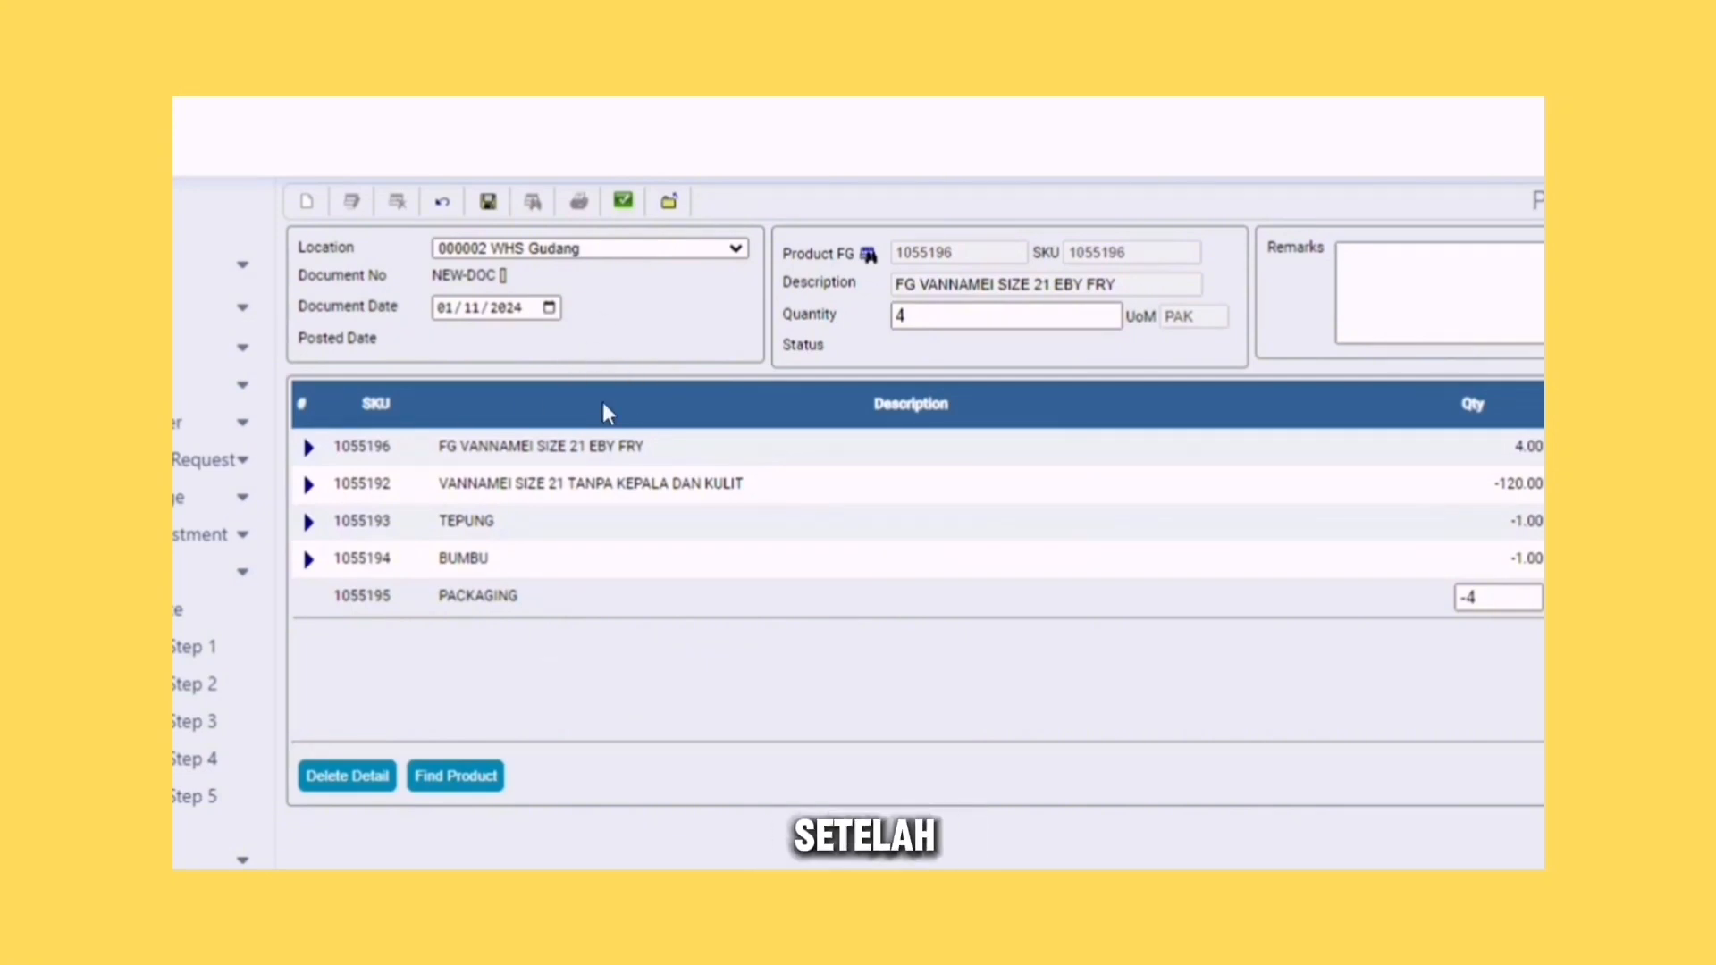
{"action": "left_click", "coordinate": [489, 204]}
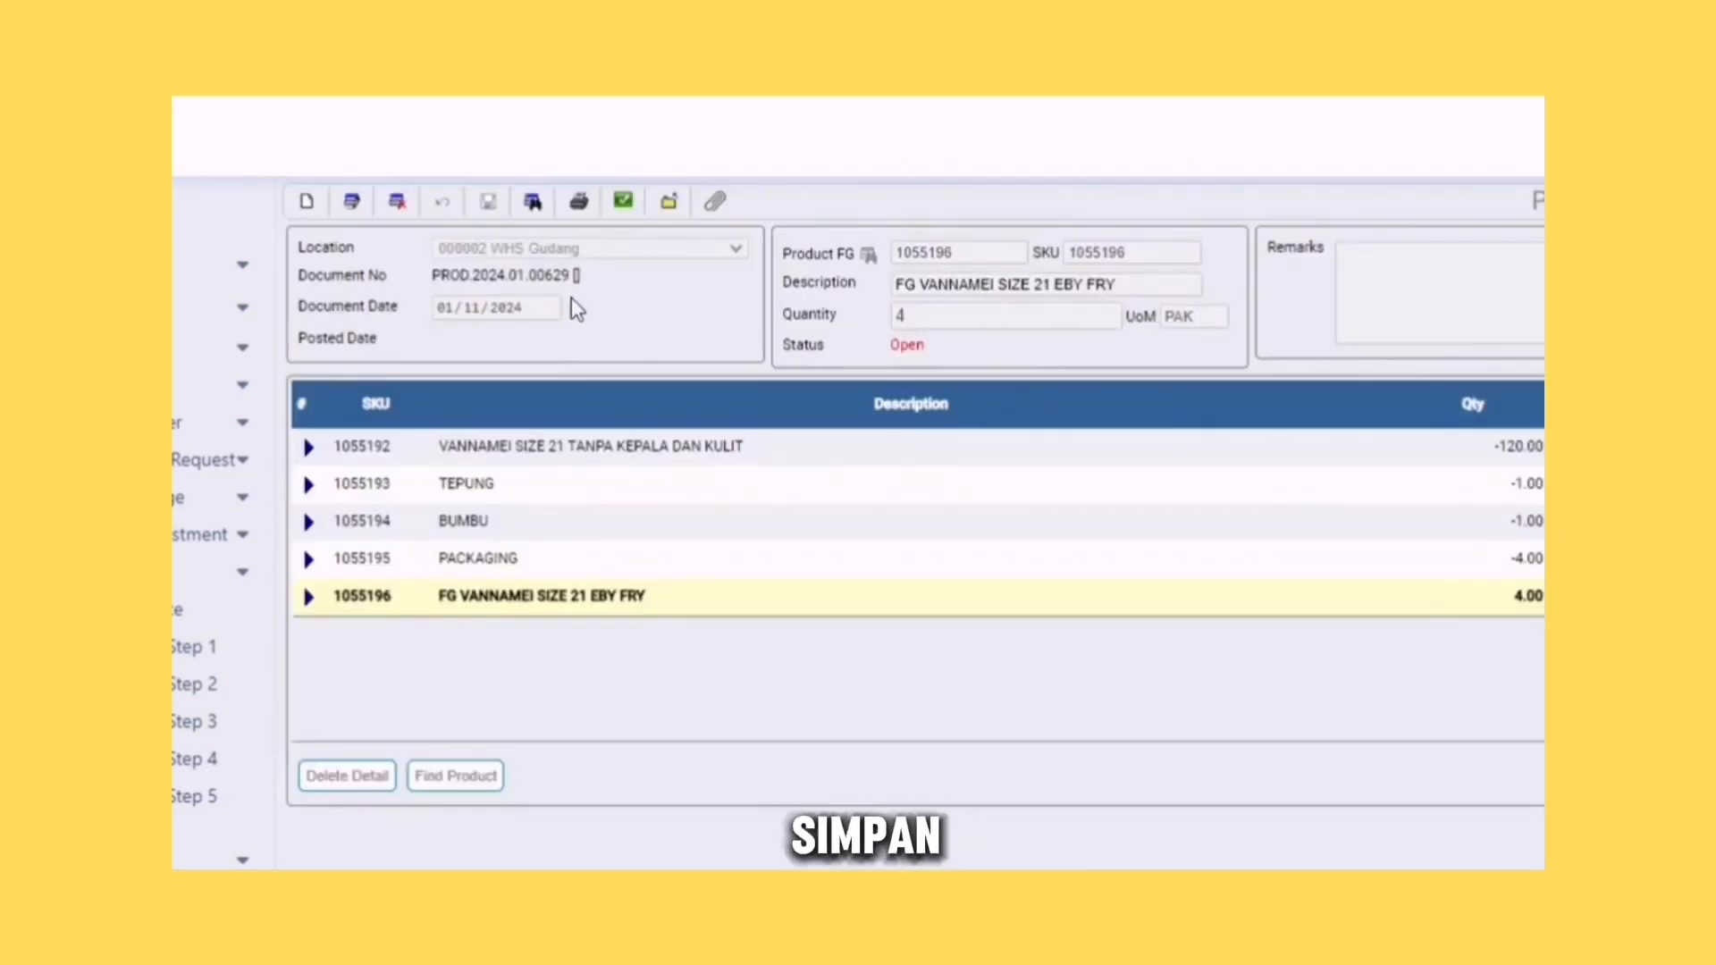
{"action": "left_click", "coordinate": [622, 206]}
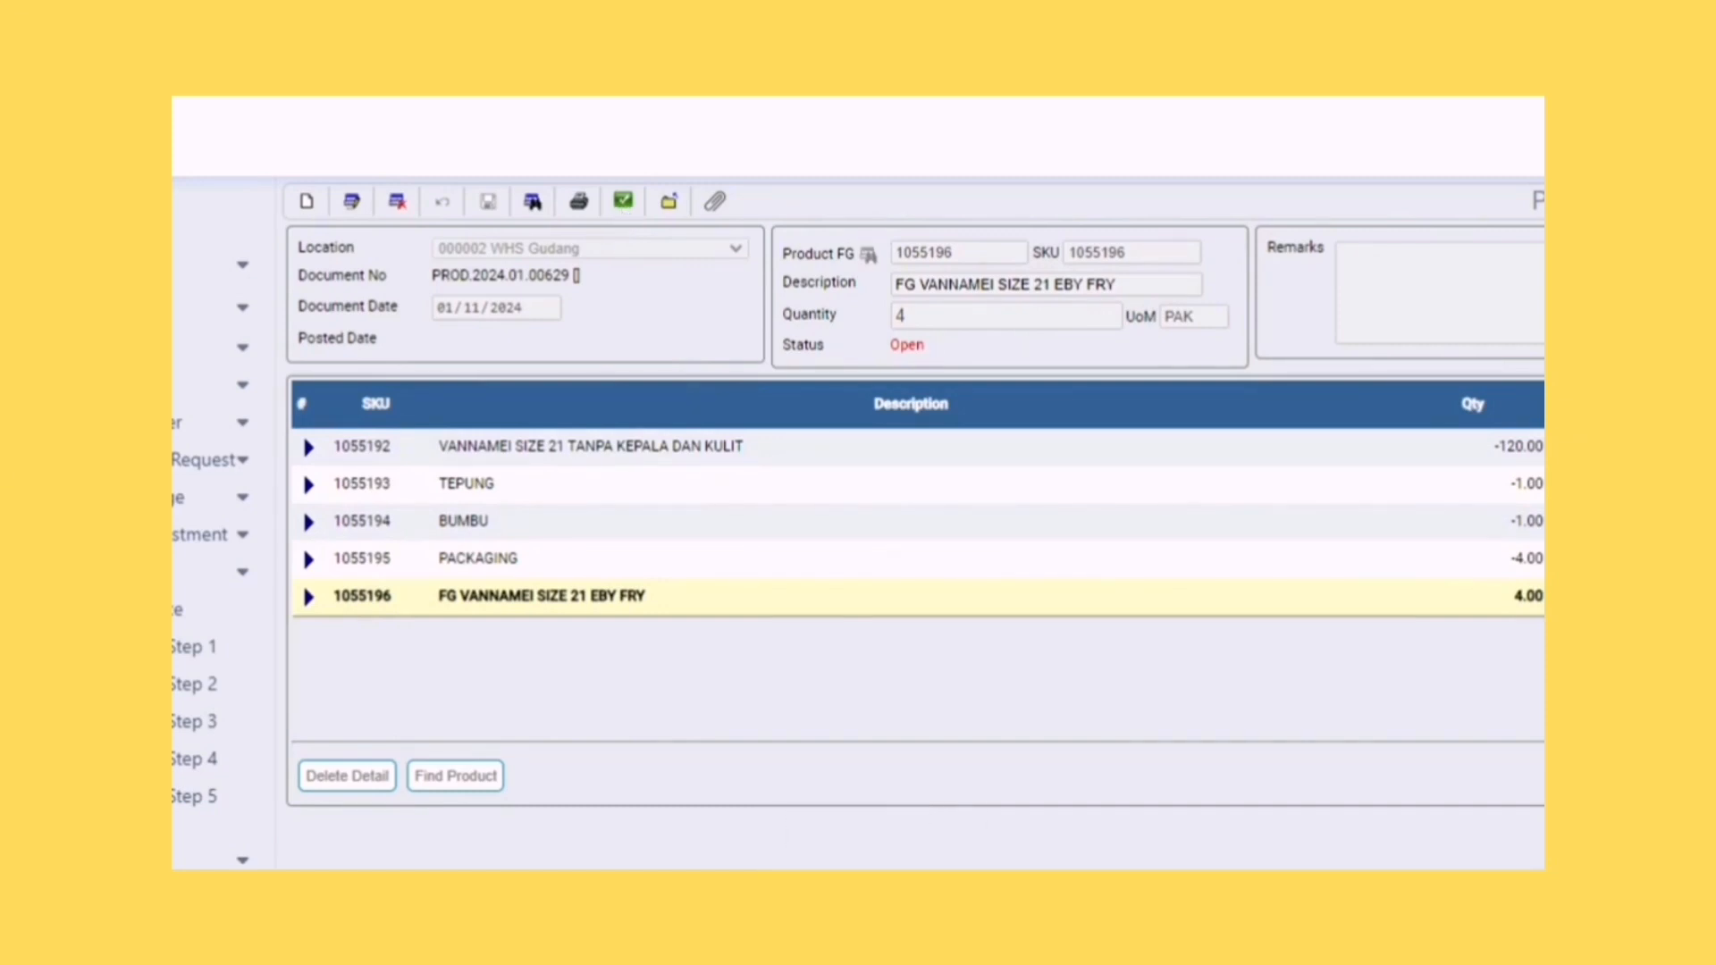